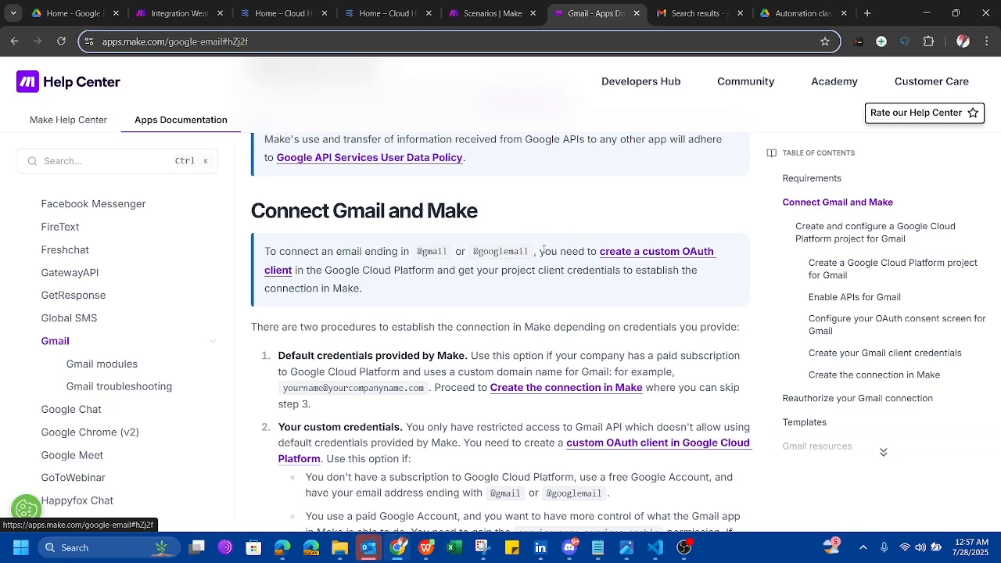
# Switch from the Gmail documentation to the 'Scenarios | Make' tab to see All scenarios.
pyautogui.click(489, 13)
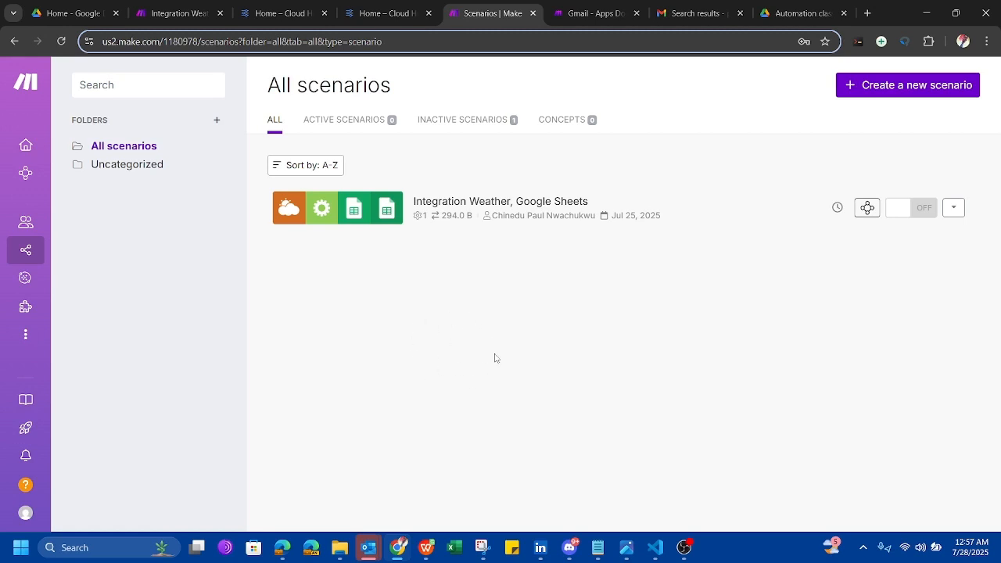
# Create a new scenario whose first module is the Gmail Watch Emails trigger.
pyautogui.click(877, 95)
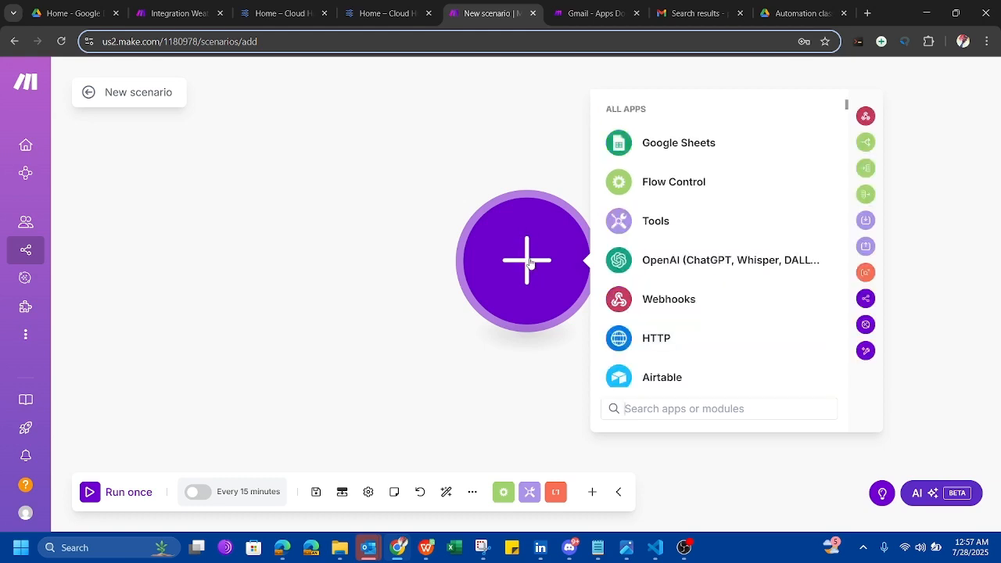
pyautogui.scroll(-2, 688, 272)
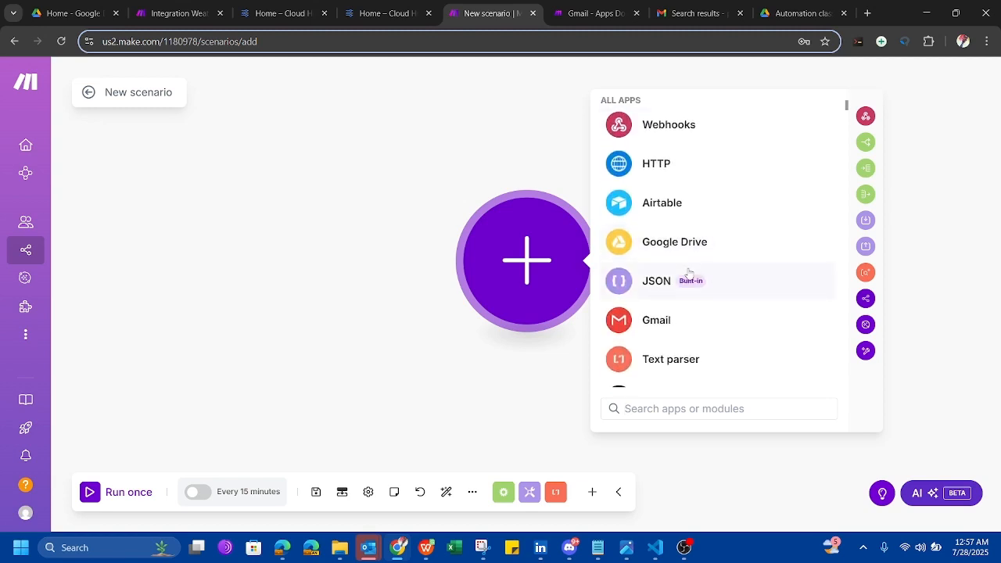
pyautogui.scroll(-2, 689, 271)
pyautogui.click(659, 224)
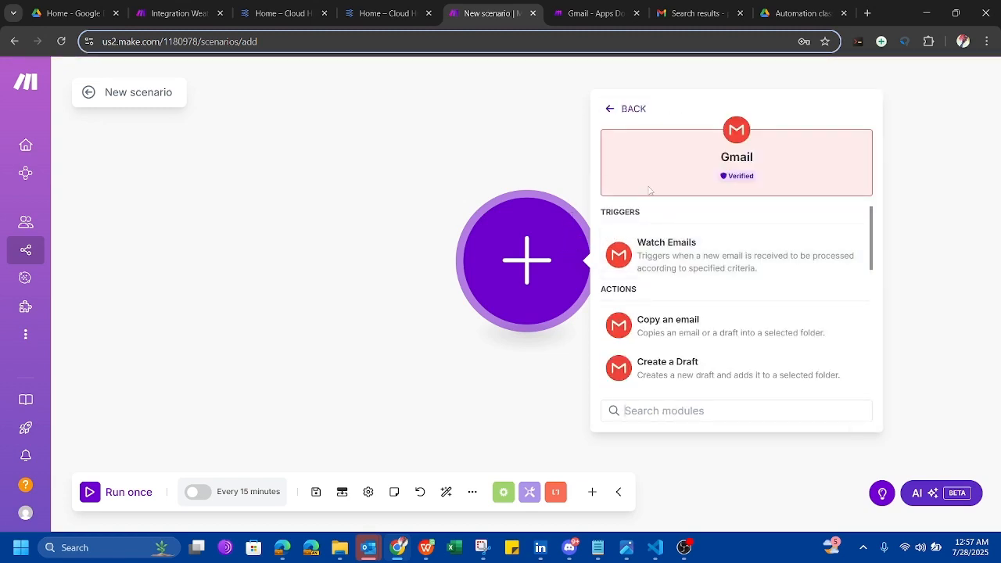
pyautogui.click(688, 254)
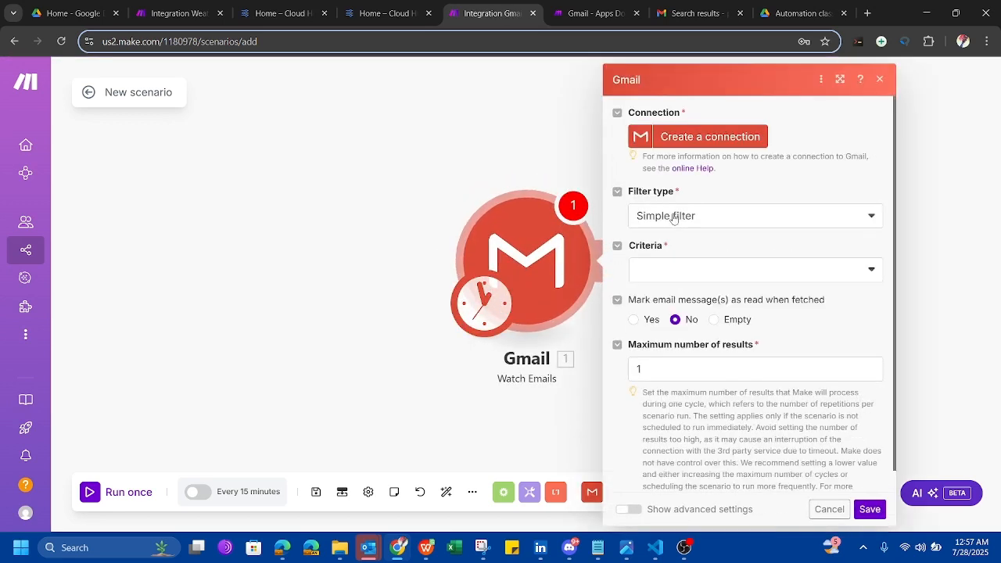
# Start a new Gmail connection with advanced settings shown, exposing the Client ID and Client Secret fields.
pyautogui.click(699, 138)
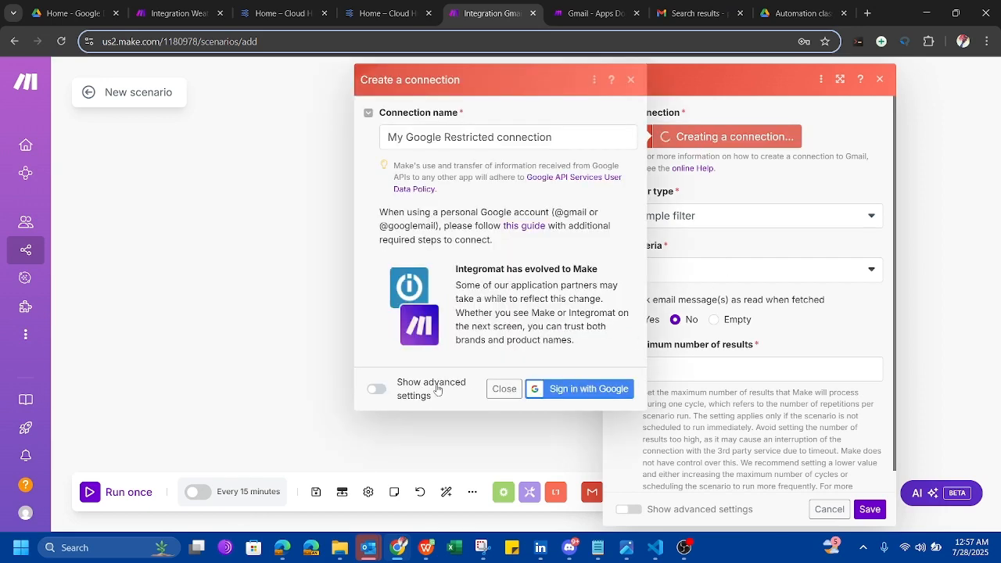
pyautogui.click(377, 388)
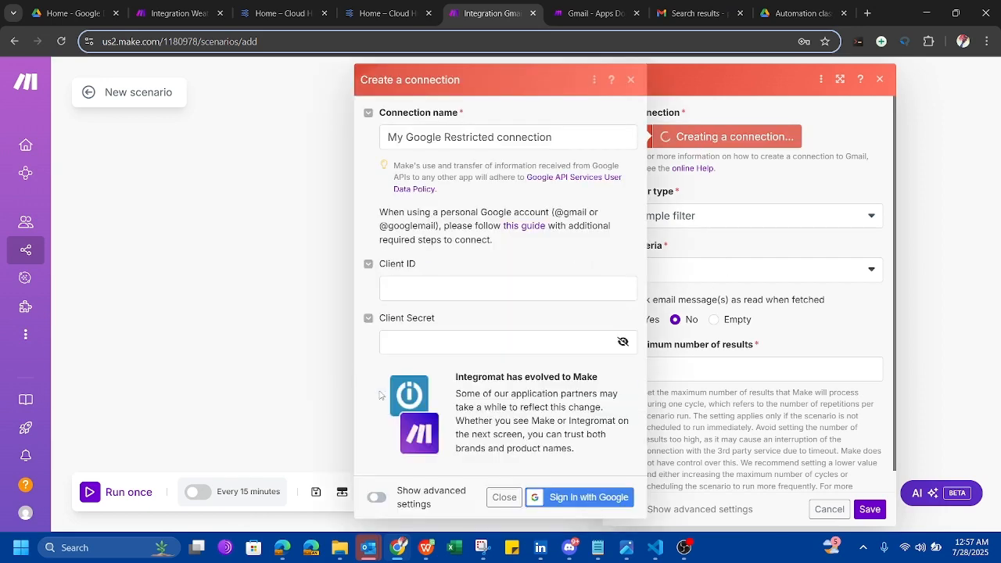
pyautogui.click(419, 292)
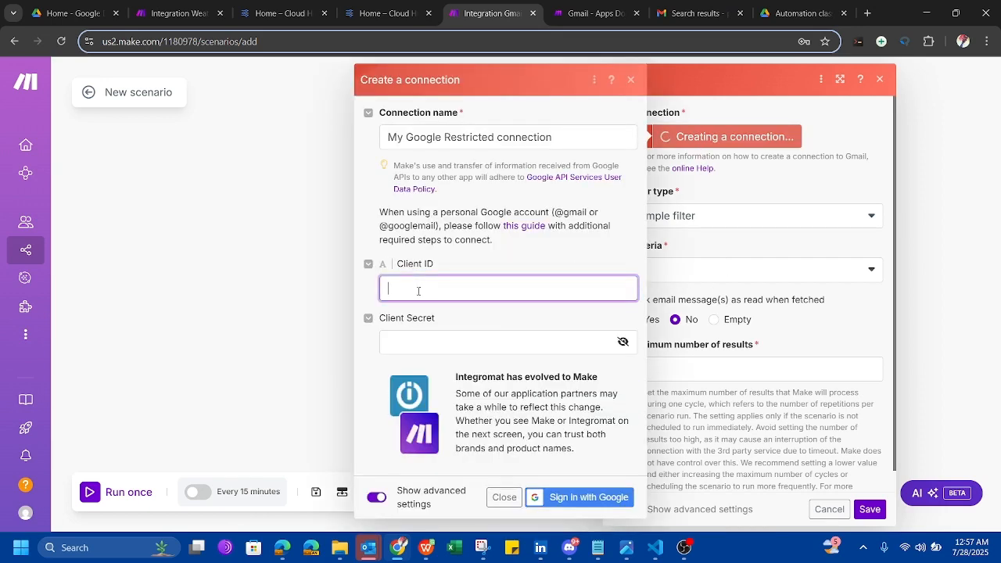
pyautogui.click(452, 344)
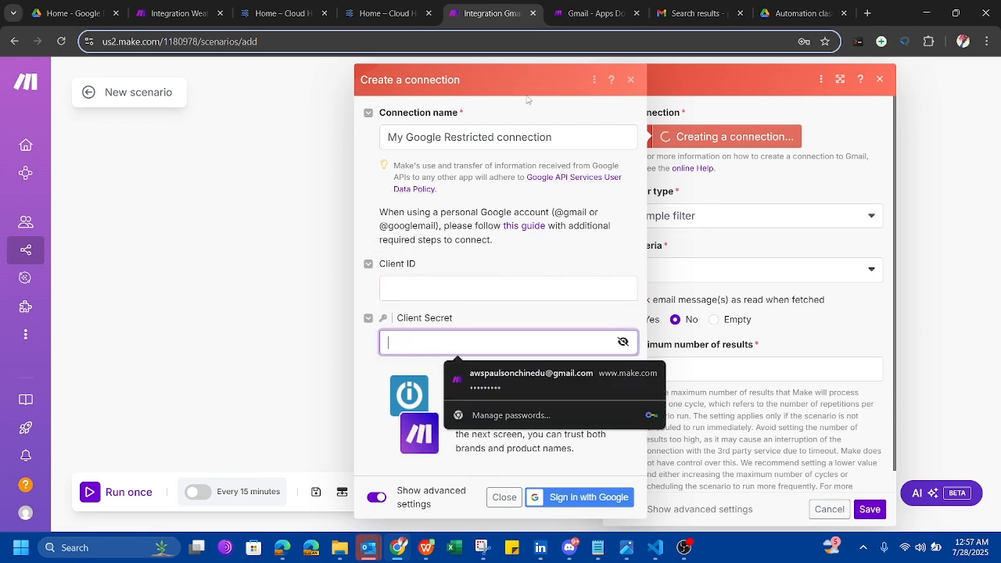
pyautogui.moveTo(589, 4)
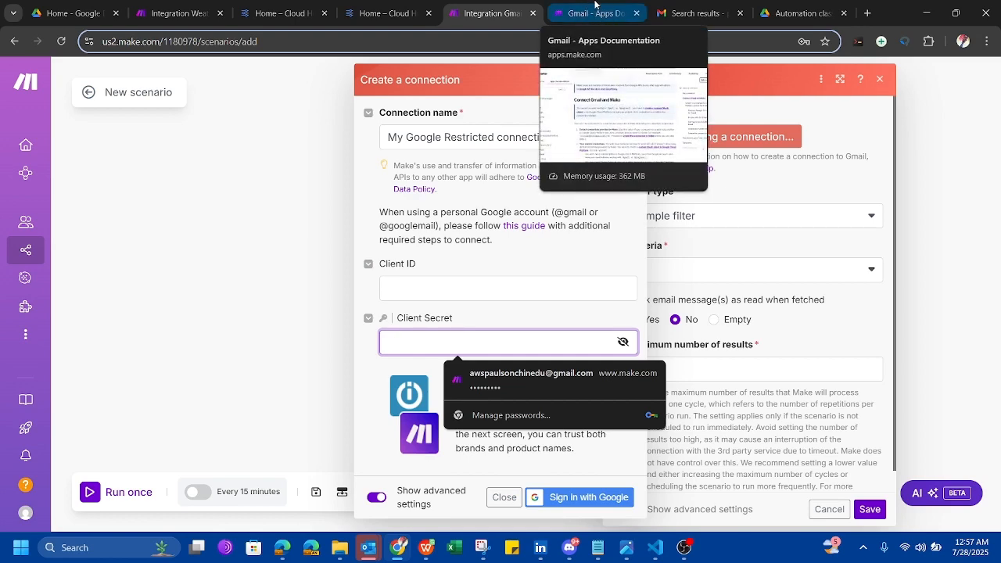
# In the Cloud Hub tab, tick the Google Cloud Terms of Service checkbox and agree to continue.
pyautogui.click(597, 14)
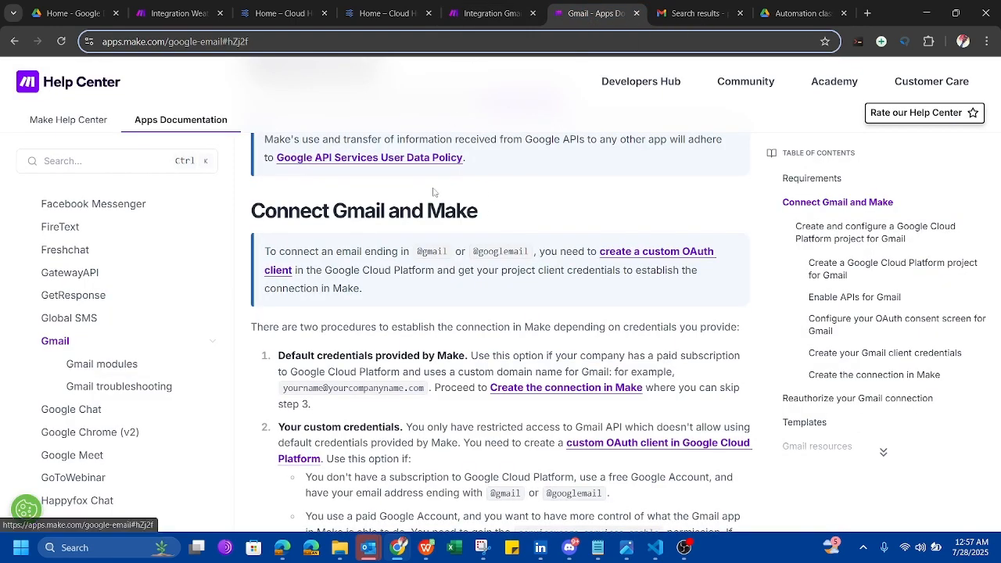
pyautogui.click(381, 22)
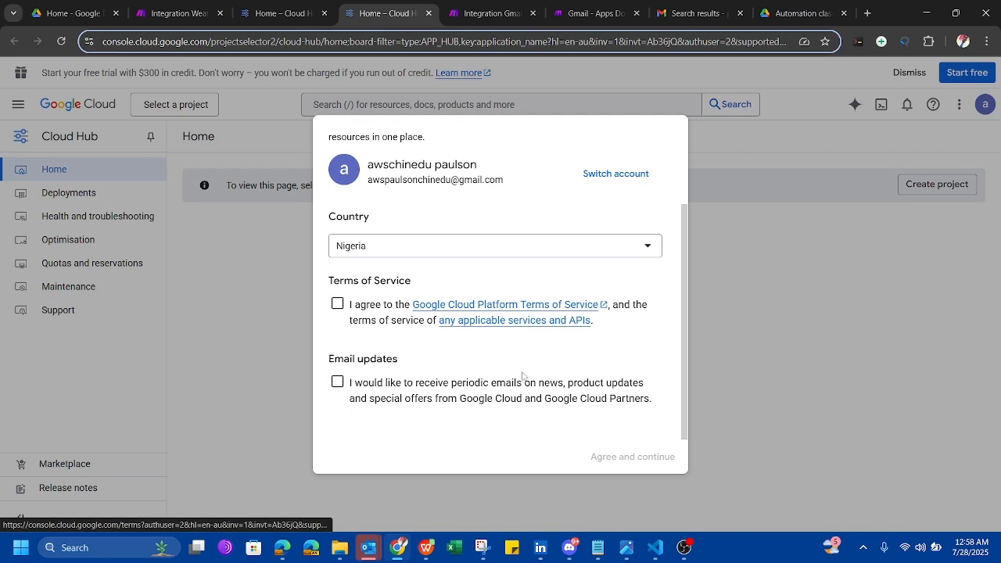
pyautogui.scroll(2, 550, 259)
pyautogui.scroll(-2, 550, 259)
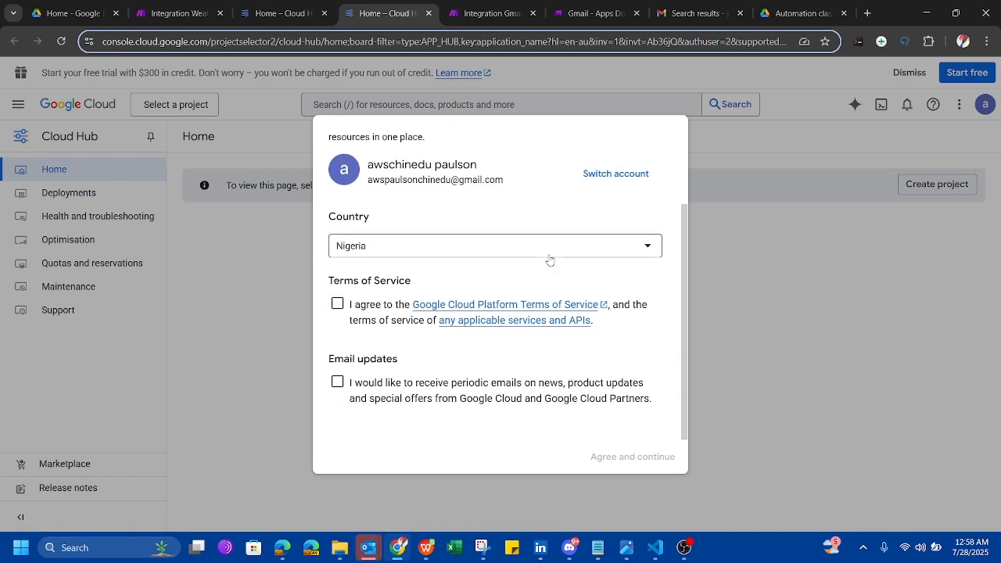
pyautogui.scroll(2, 549, 259)
pyautogui.scroll(-2, 549, 259)
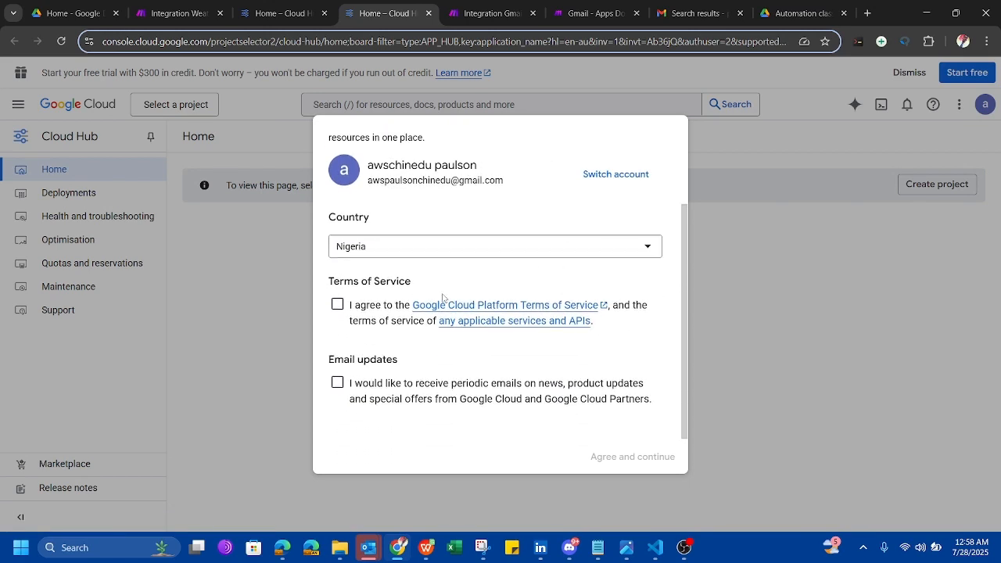
pyautogui.click(337, 305)
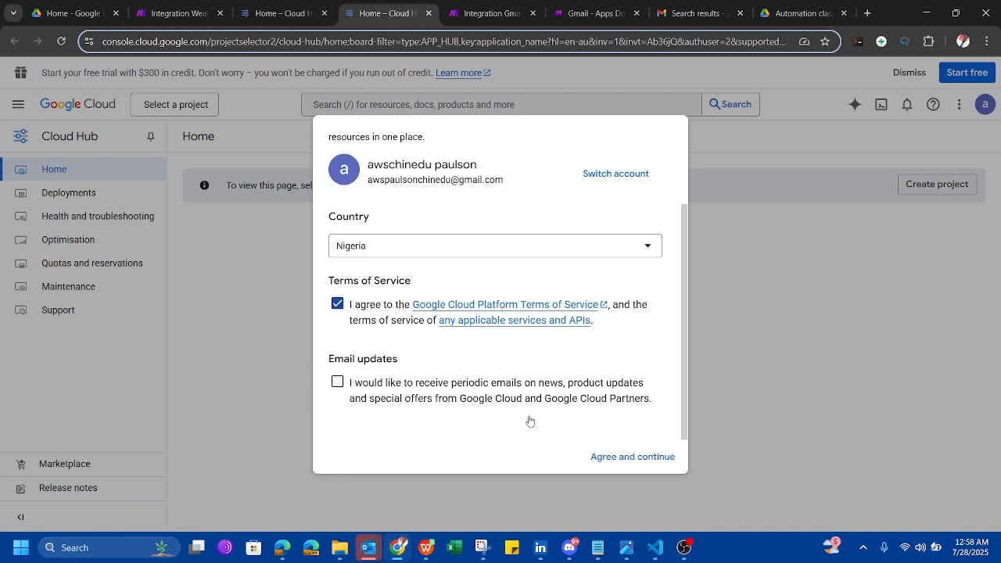
pyautogui.click(613, 458)
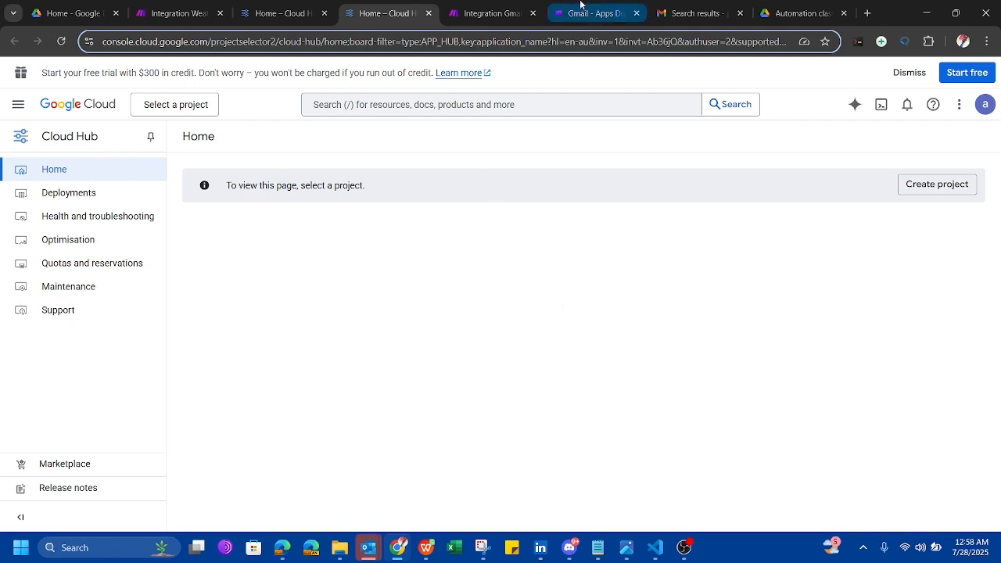
# In the Gmail help page, open the 'custom OAuth client' link in a new tab.
pyautogui.click(579, 4)
pyautogui.scroll(-2, 565, 377)
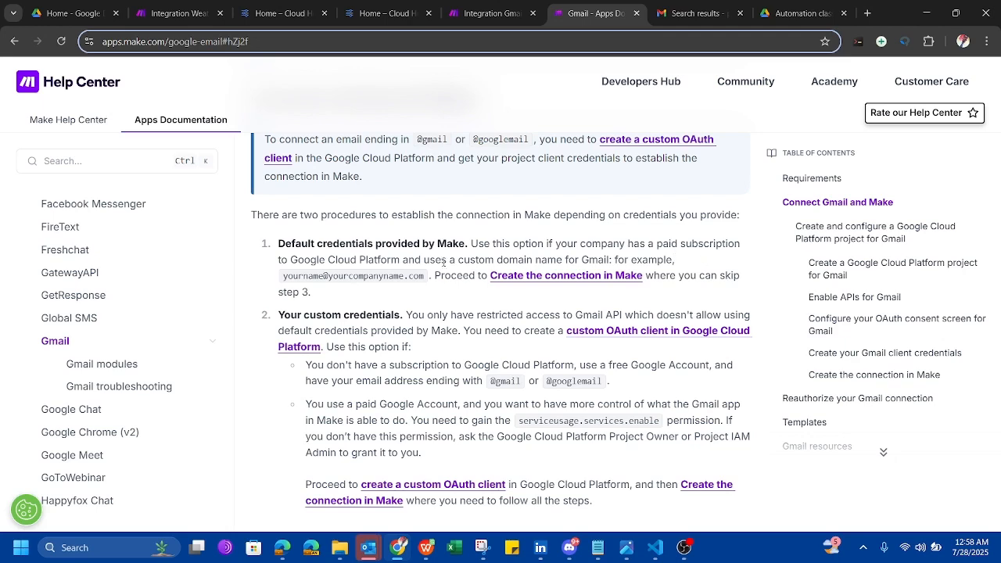
pyautogui.scroll(-1, 456, 347)
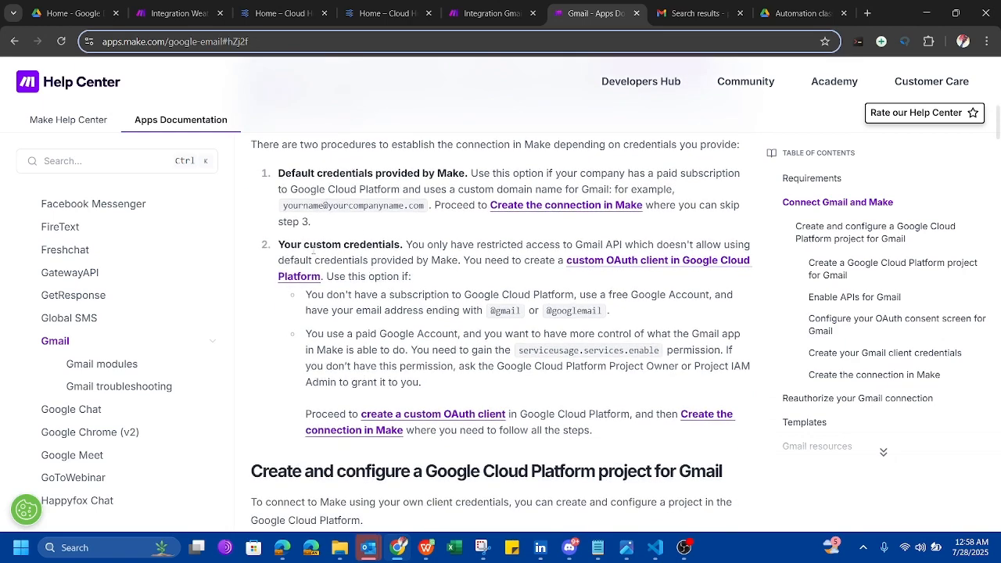
pyautogui.rightClick(609, 268)
pyautogui.click(633, 279)
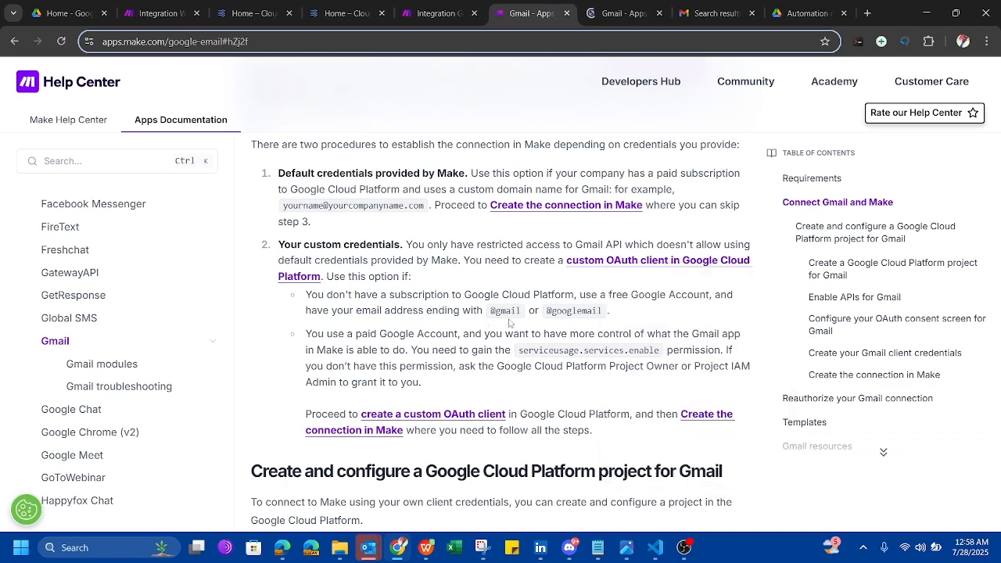
# Read the new tab's Google Cloud project-creation steps, then go back to the Cloud Hub tab.
pyautogui.scroll(-4, 522, 368)
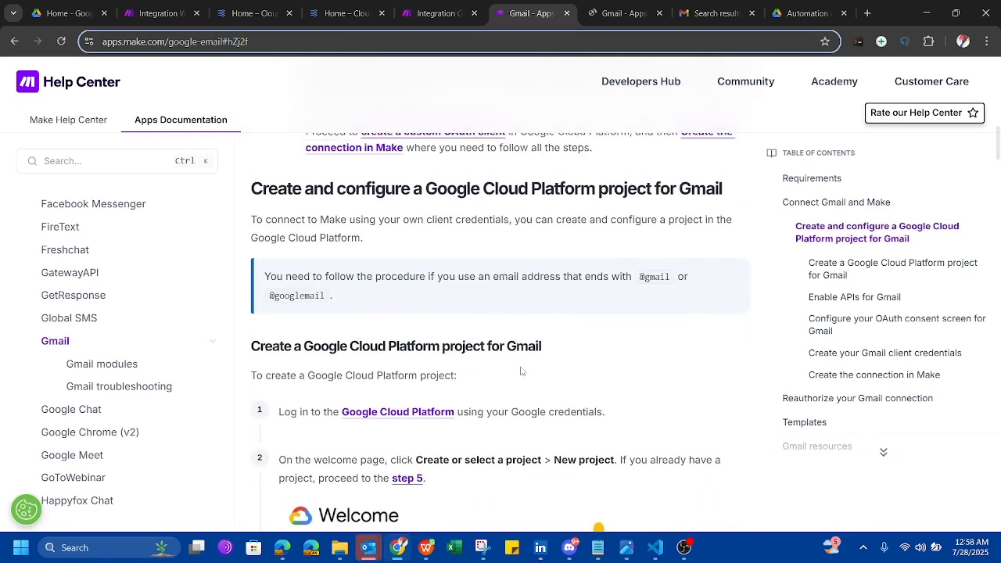
pyautogui.click(618, 13)
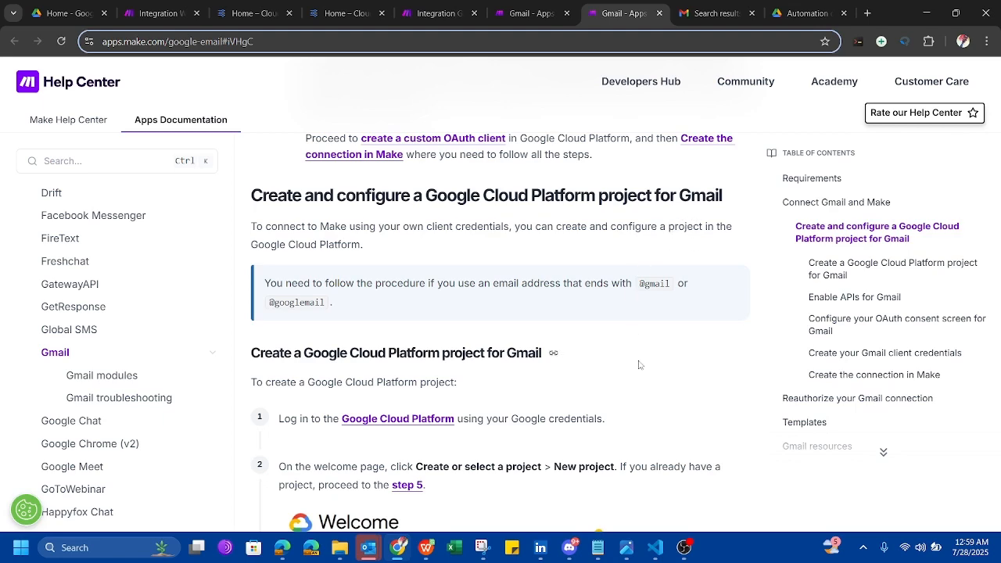
pyautogui.scroll(-3, 618, 297)
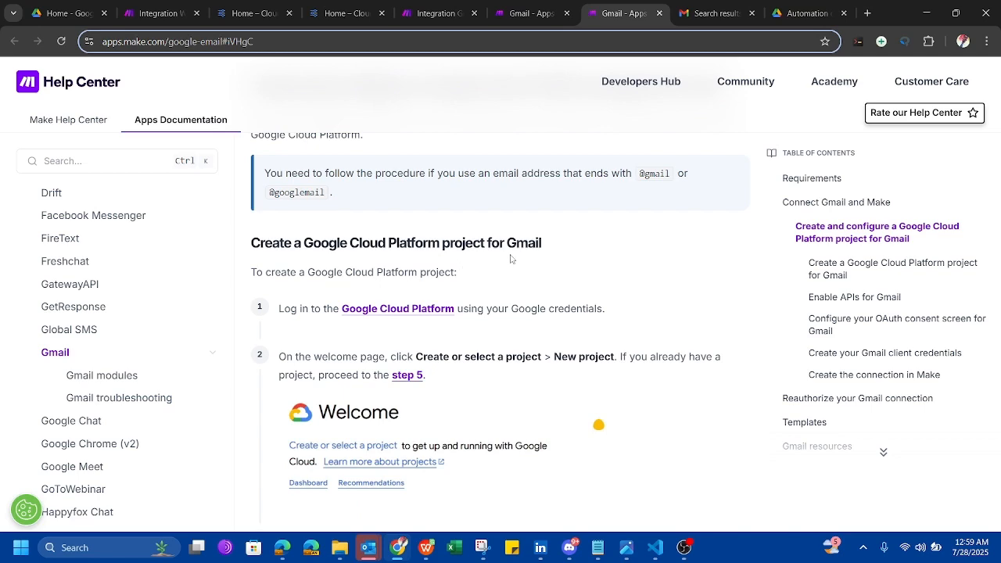
pyautogui.scroll(-3, 574, 330)
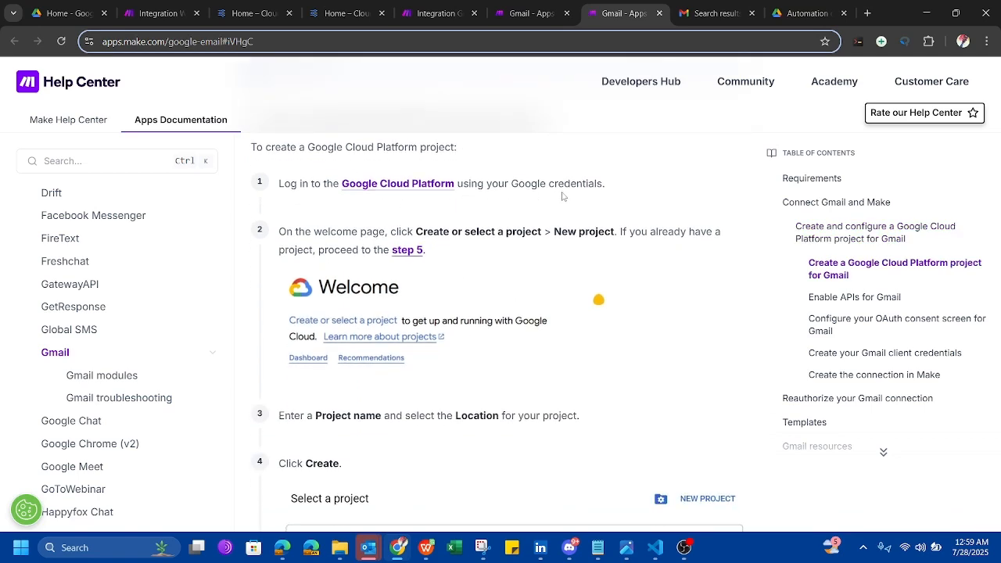
pyautogui.scroll(-3, 525, 314)
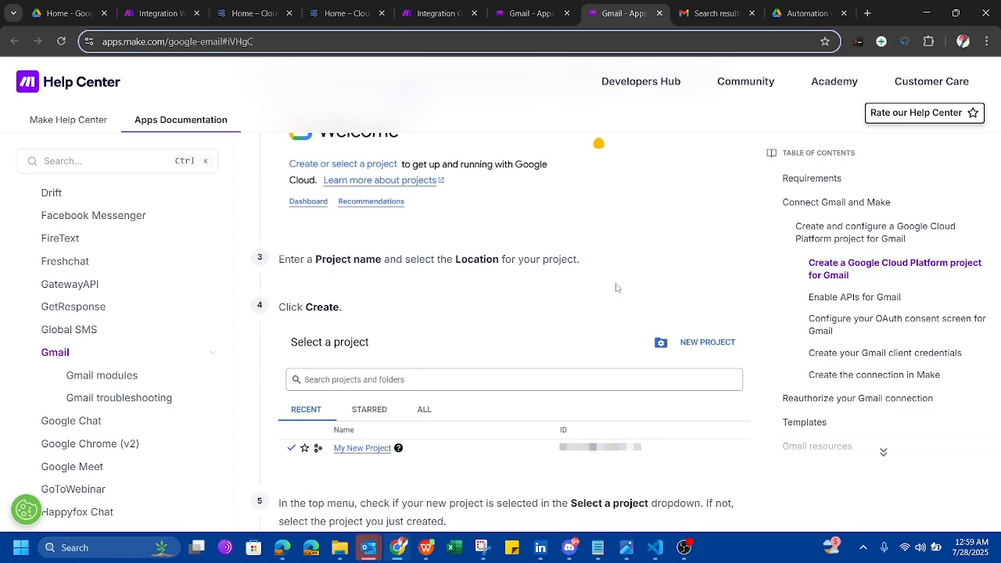
pyautogui.scroll(1, 617, 288)
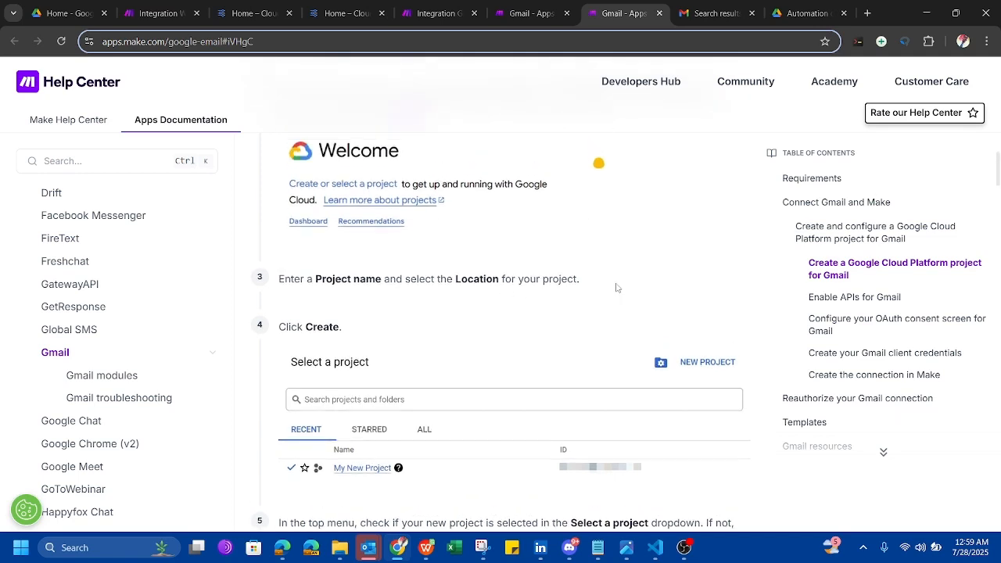
pyautogui.click(347, 14)
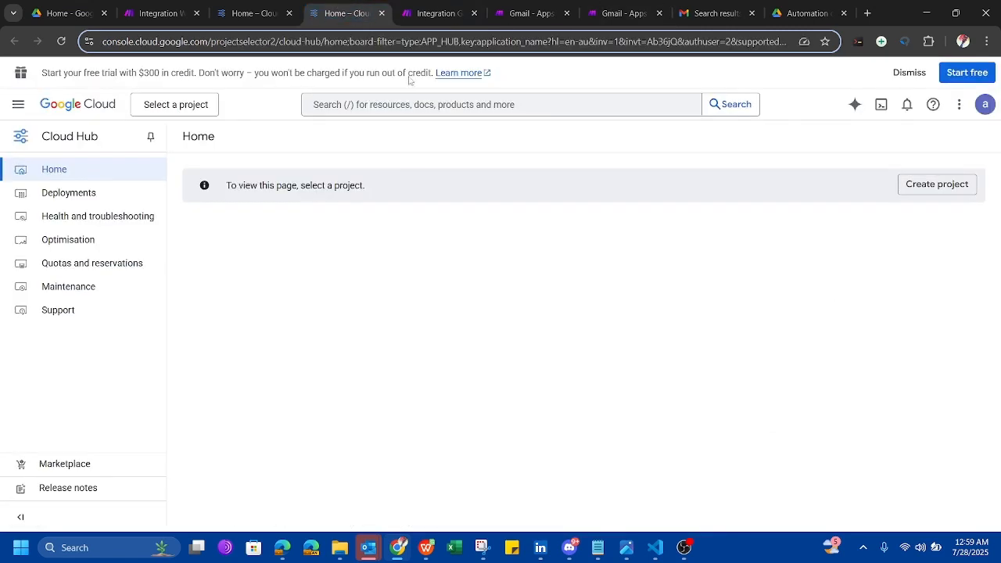
# Create the Google Cloud project 'My Project 2025' with No organisation, then return to the Gmail guide.
pyautogui.click(937, 184)
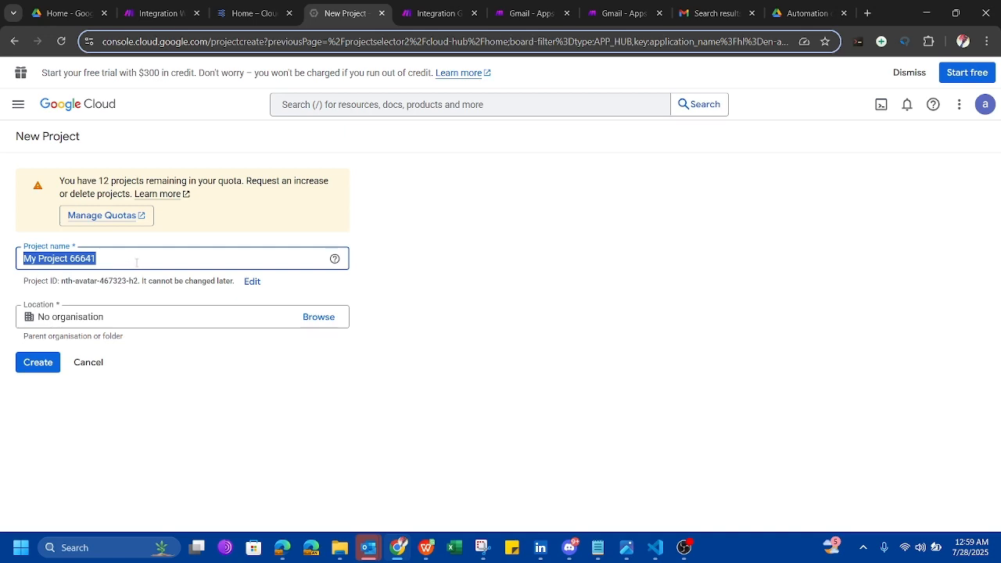
pyautogui.click(136, 263)
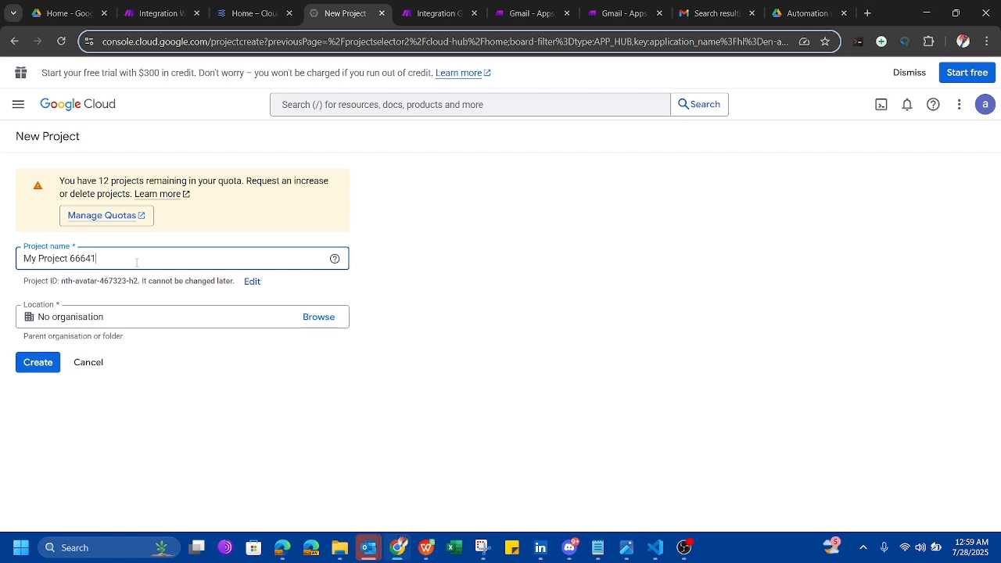
pyautogui.press('BackSpace')
pyautogui.click(181, 320)
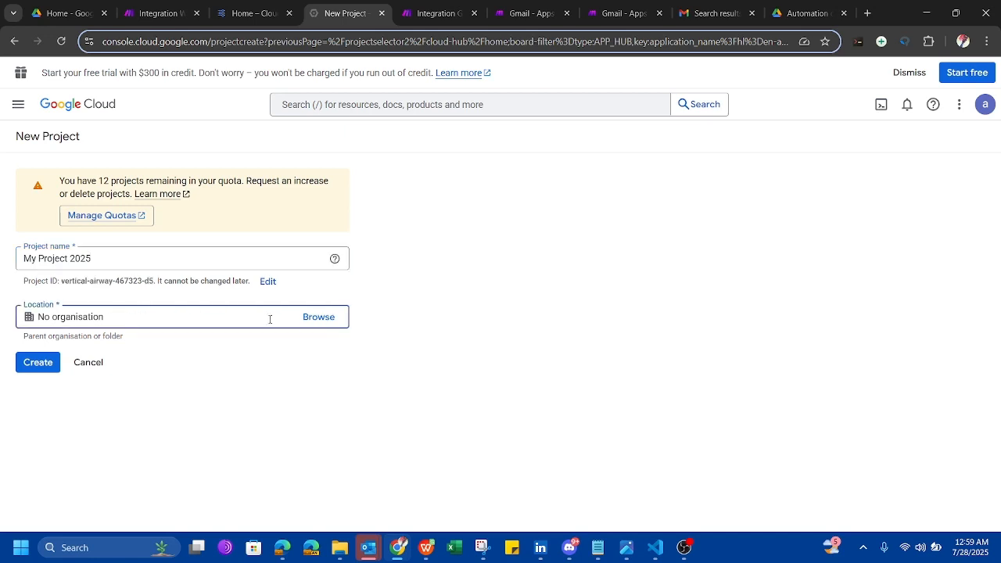
pyautogui.click(313, 317)
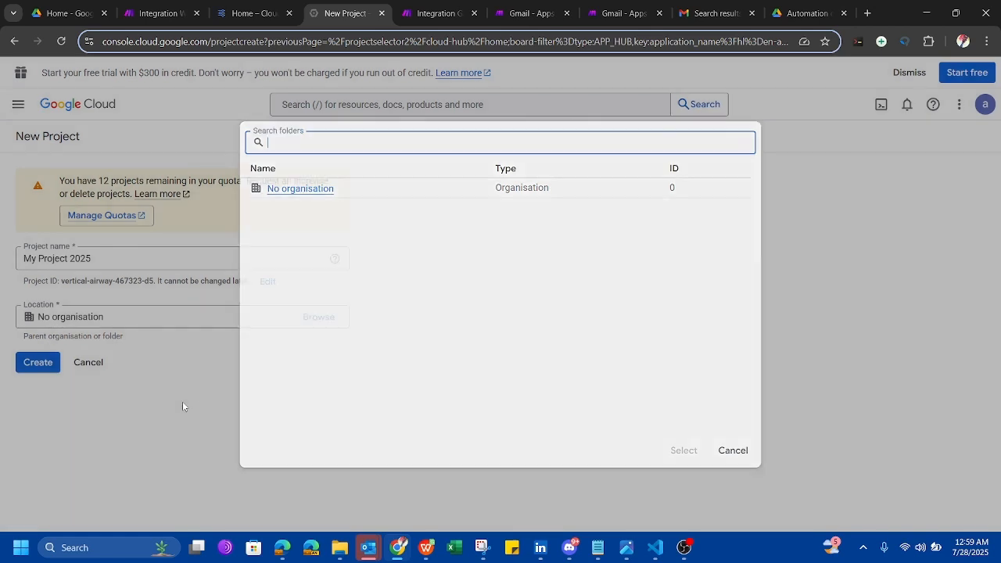
pyautogui.click(183, 402)
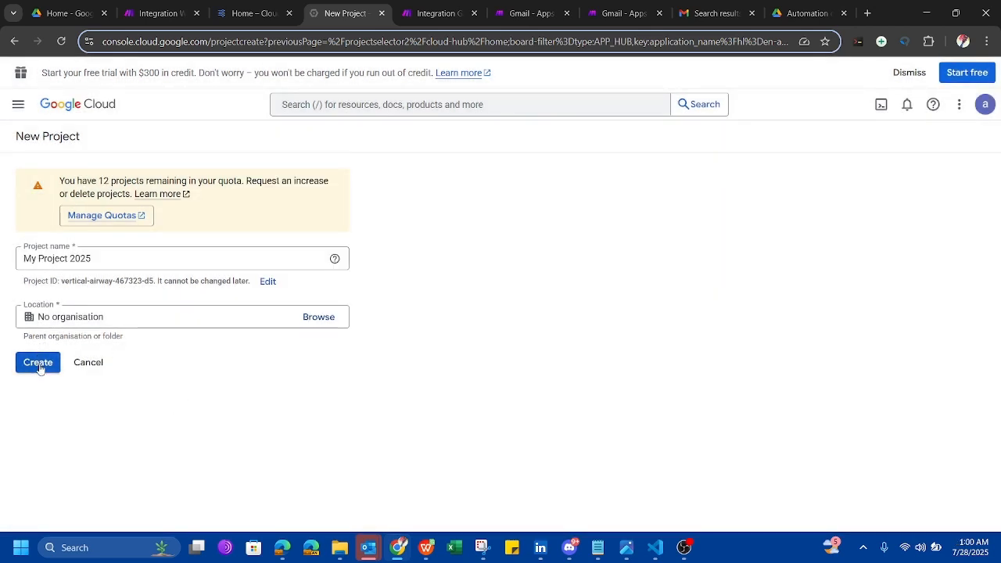
pyautogui.click(313, 319)
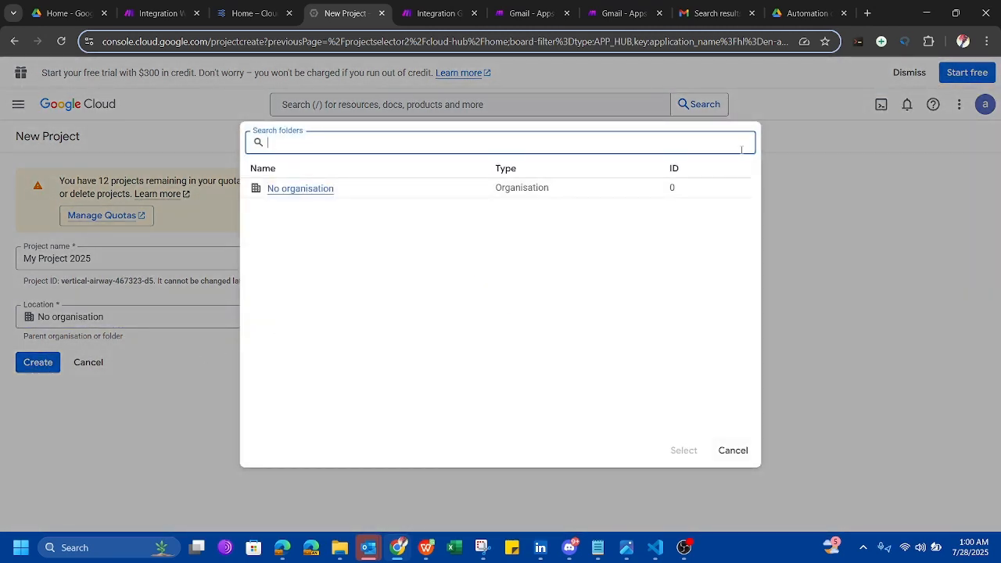
pyautogui.click(733, 450)
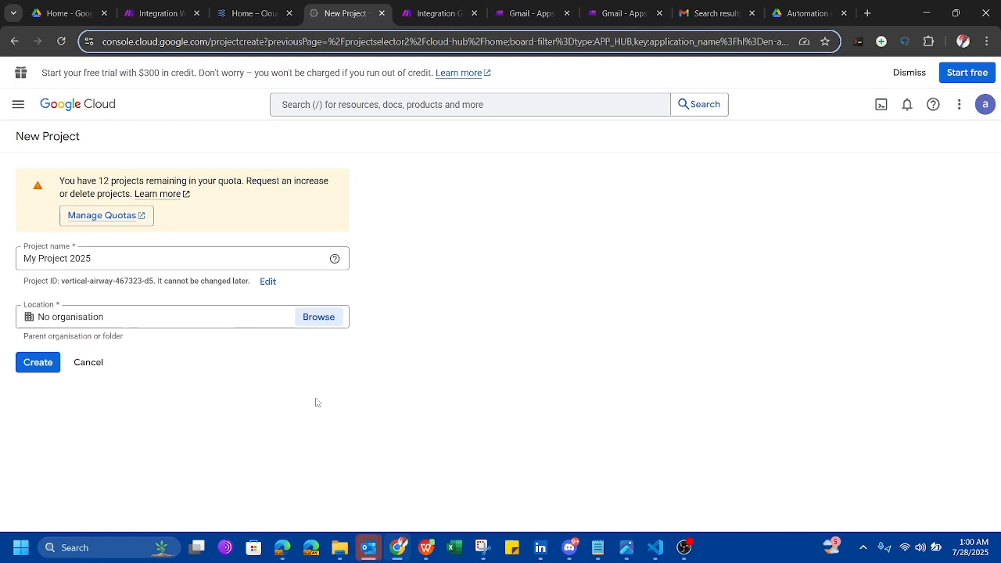
pyautogui.click(39, 363)
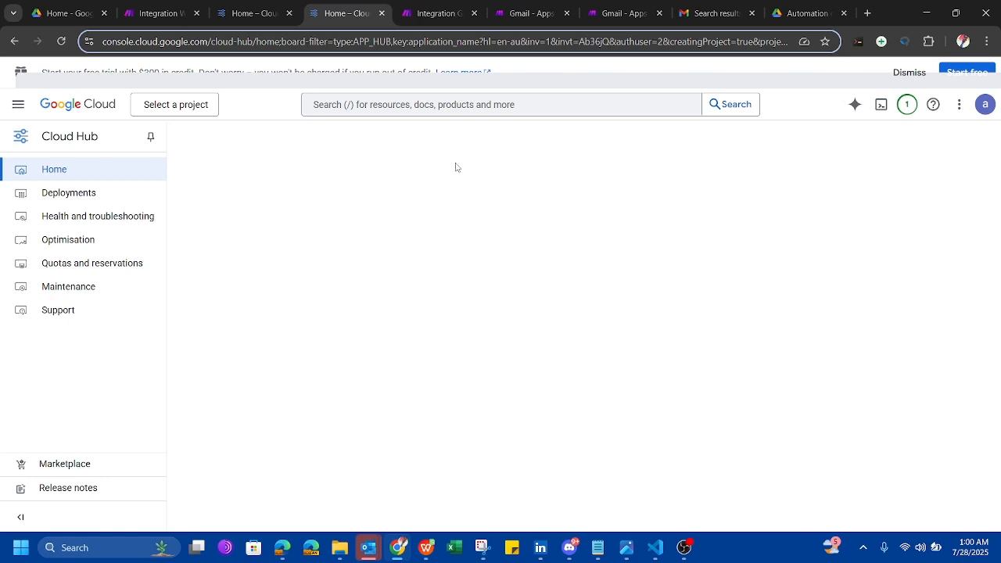
pyautogui.click(519, 4)
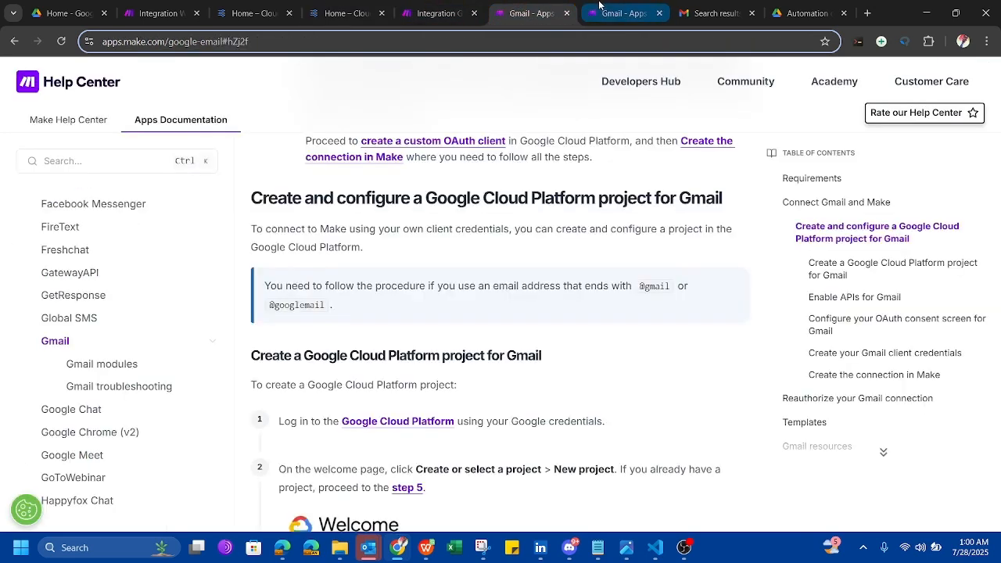
# Scroll the other Gmail help copy down to the 'Enable APIs for Gmail' steps.
pyautogui.click(611, 3)
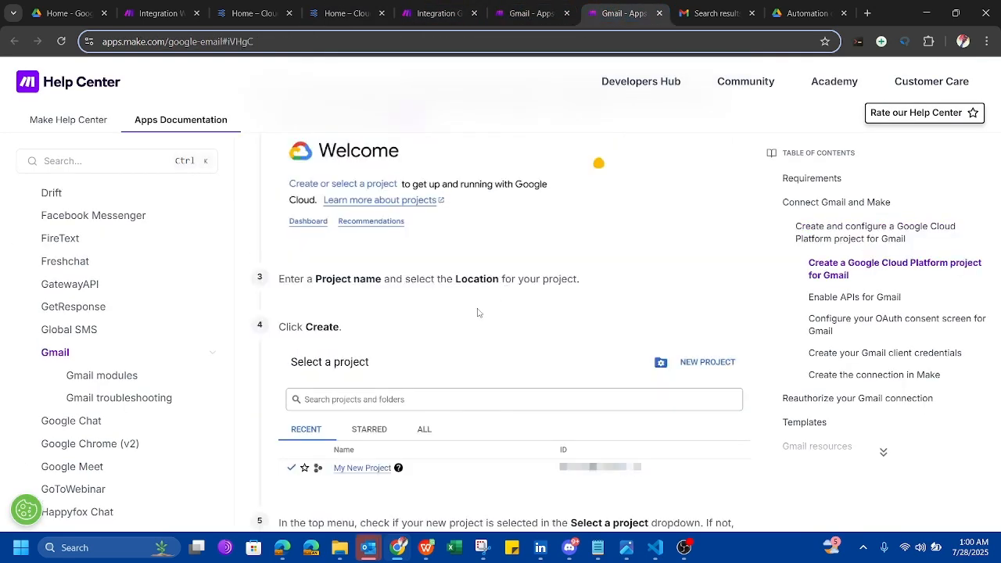
pyautogui.scroll(-3, 553, 344)
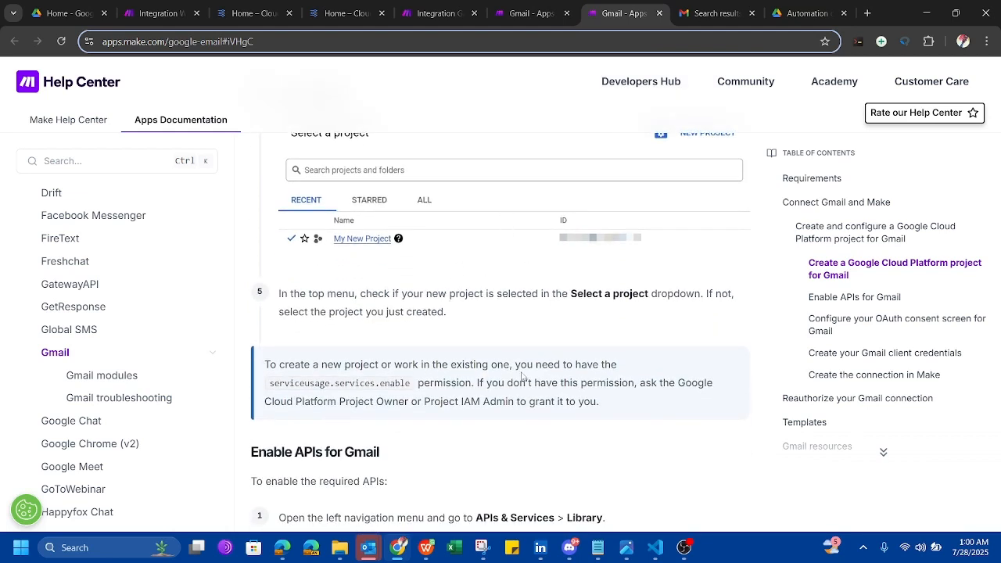
pyautogui.scroll(-1, 522, 377)
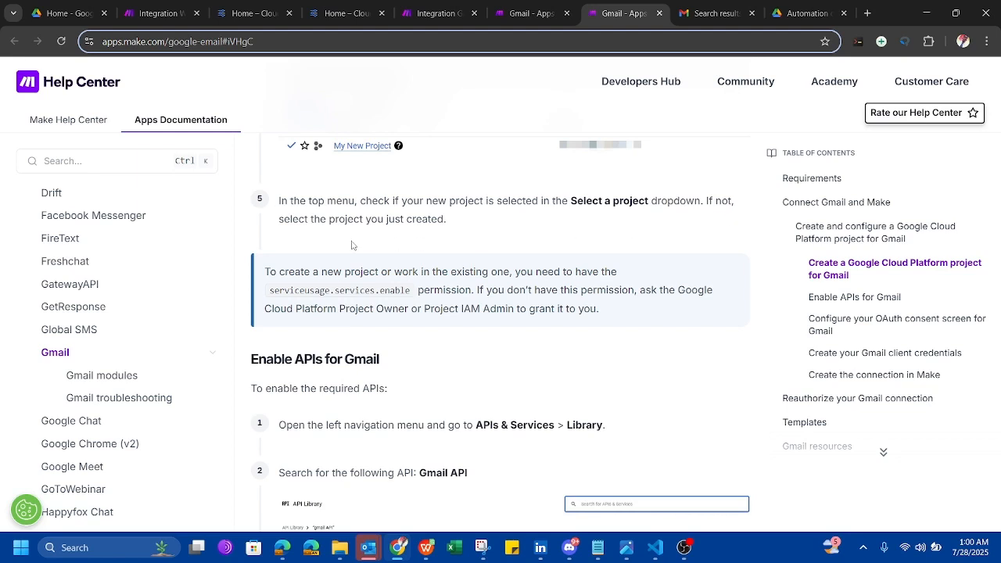
pyautogui.scroll(-2, 468, 341)
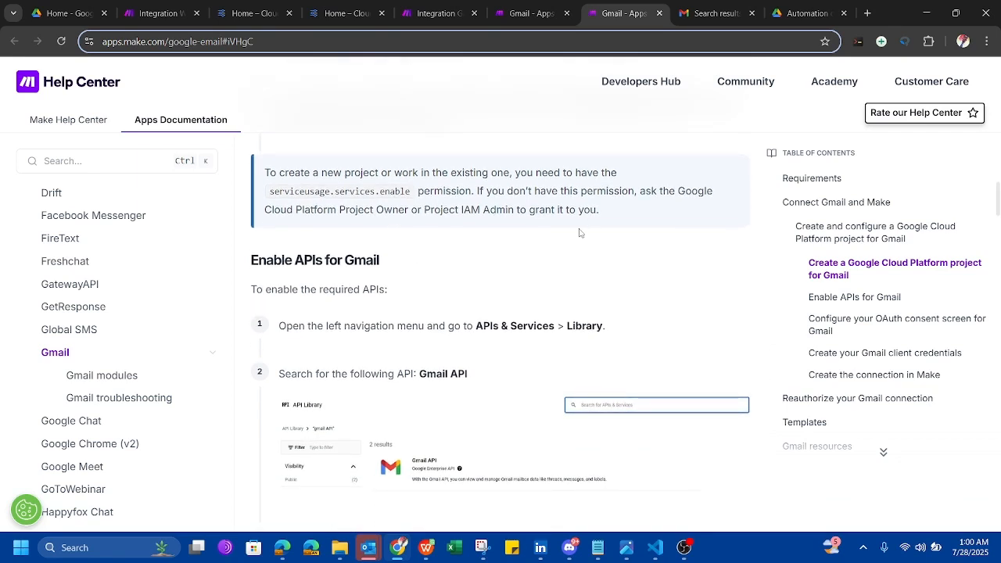
pyautogui.scroll(-1, 505, 304)
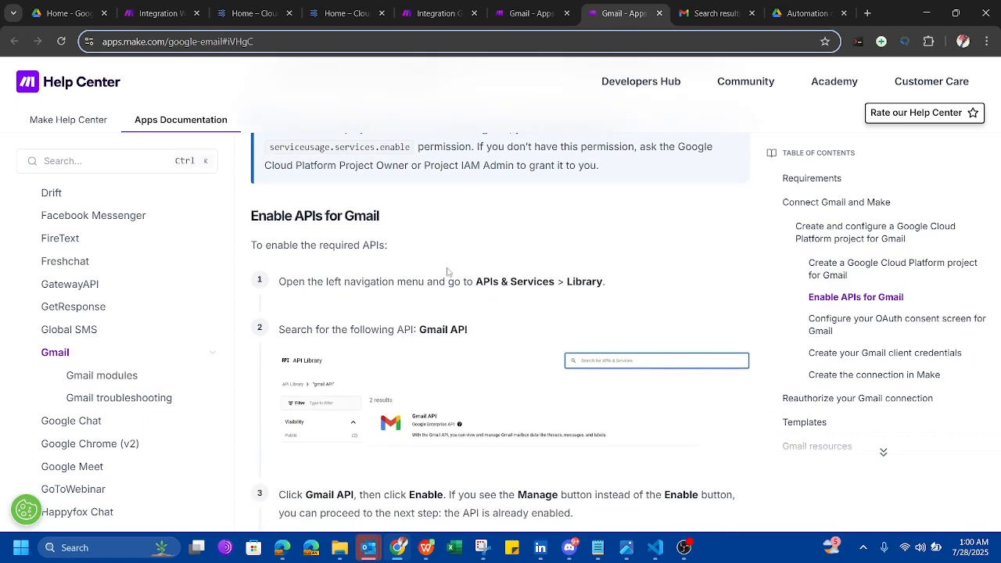
pyautogui.scroll(-1, 469, 331)
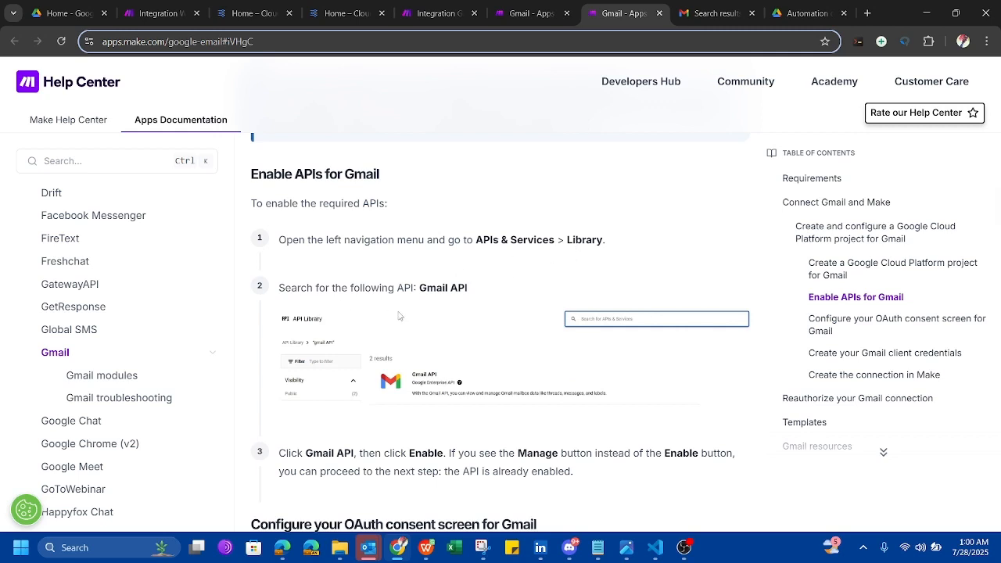
pyautogui.click(347, 22)
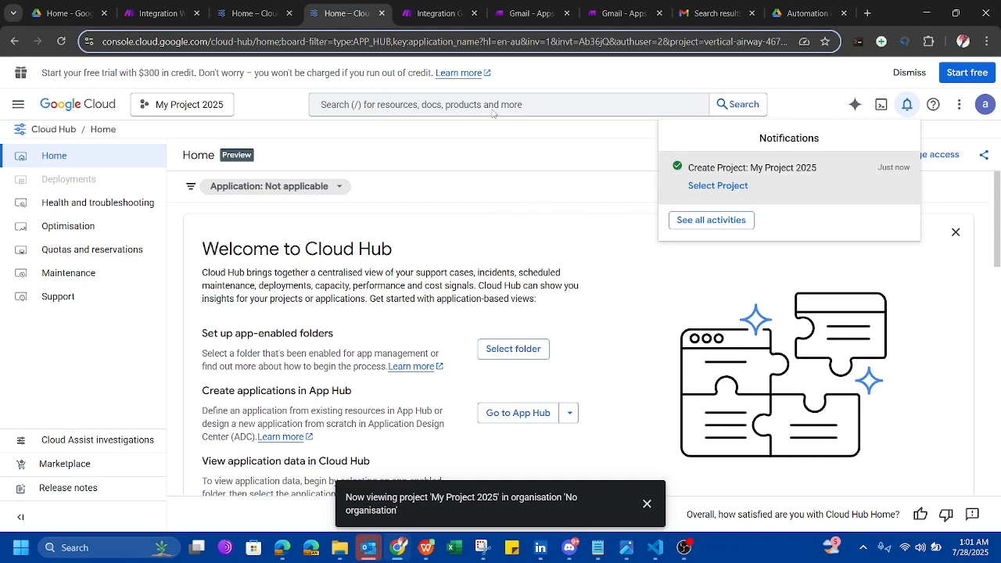
# Close the duplicate Gmail help tab and go back to the Cloud Hub home.
pyautogui.click(532, 7)
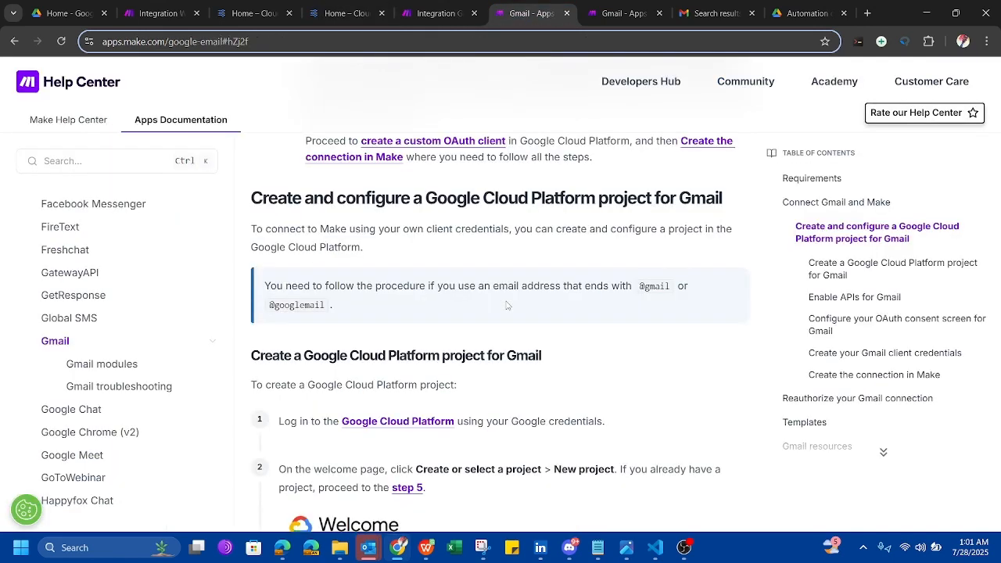
pyautogui.scroll(-1, 603, 384)
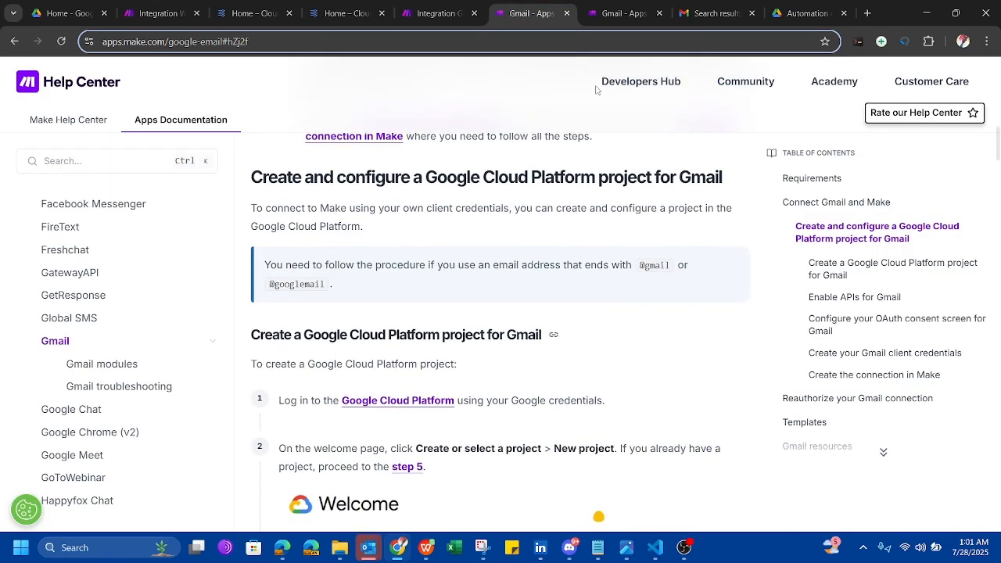
pyautogui.click(567, 13)
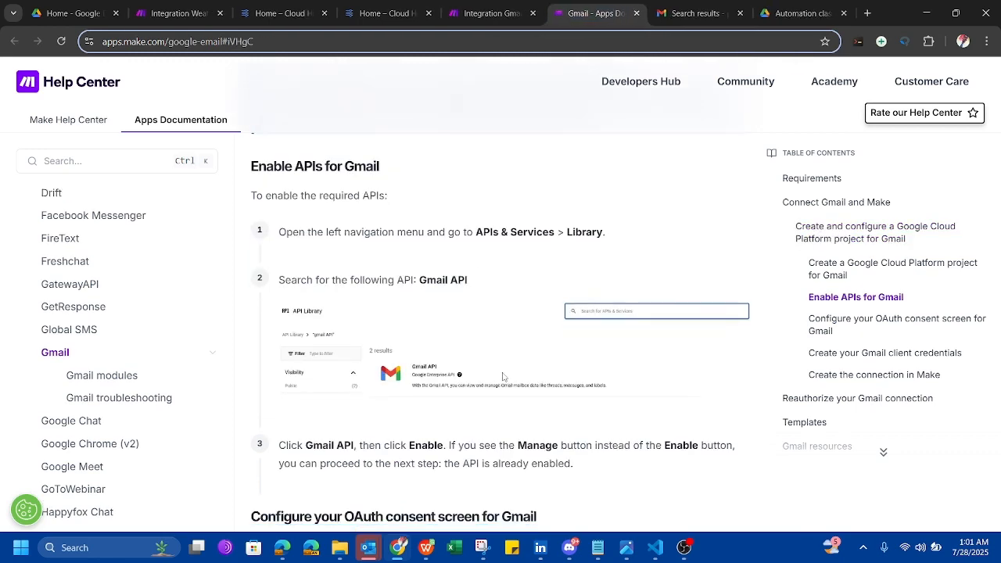
pyautogui.scroll(1, 503, 379)
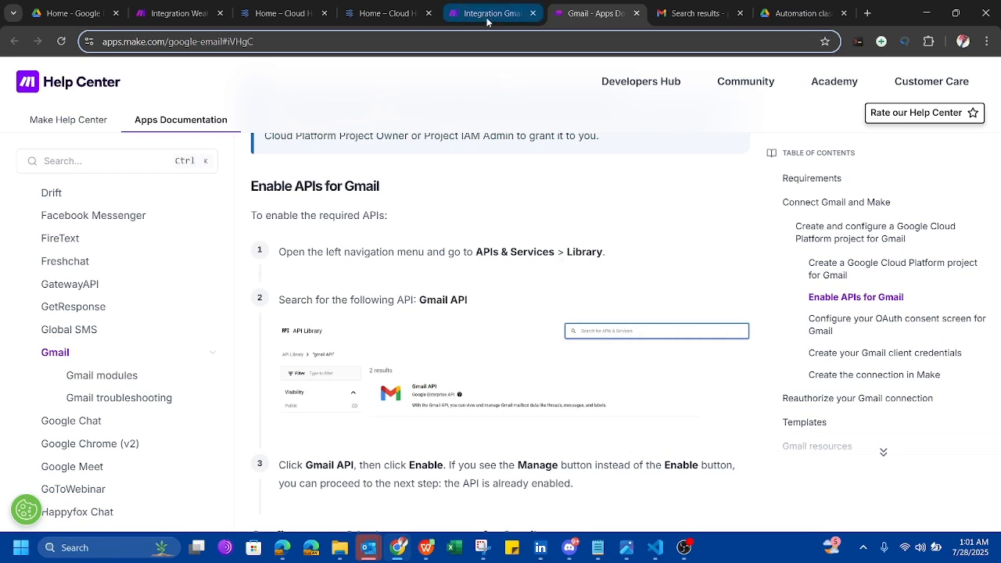
pyautogui.click(372, 9)
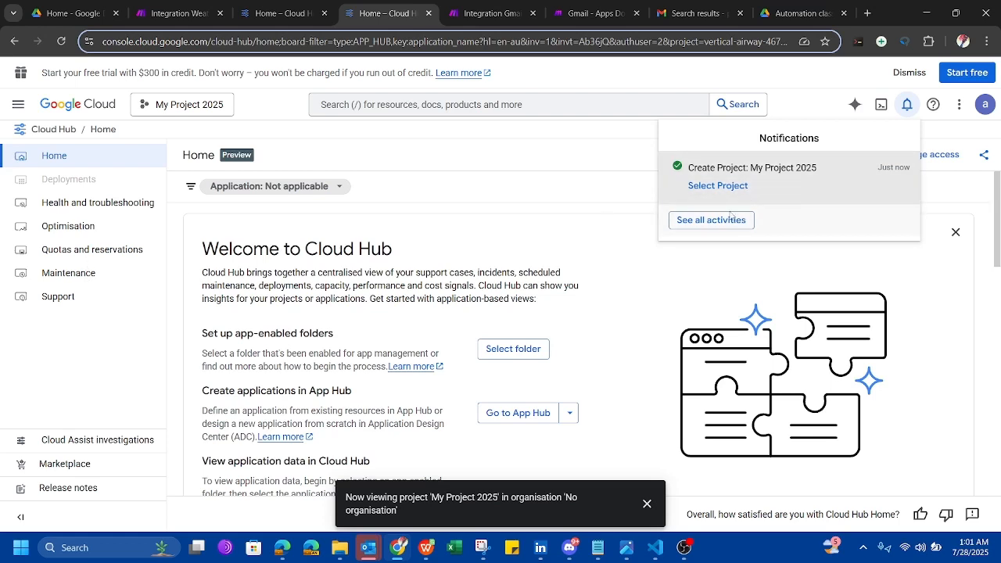
# From Enabled APIs and services, search the console for 'gmail' and open the Gmail API result.
pyautogui.click(745, 168)
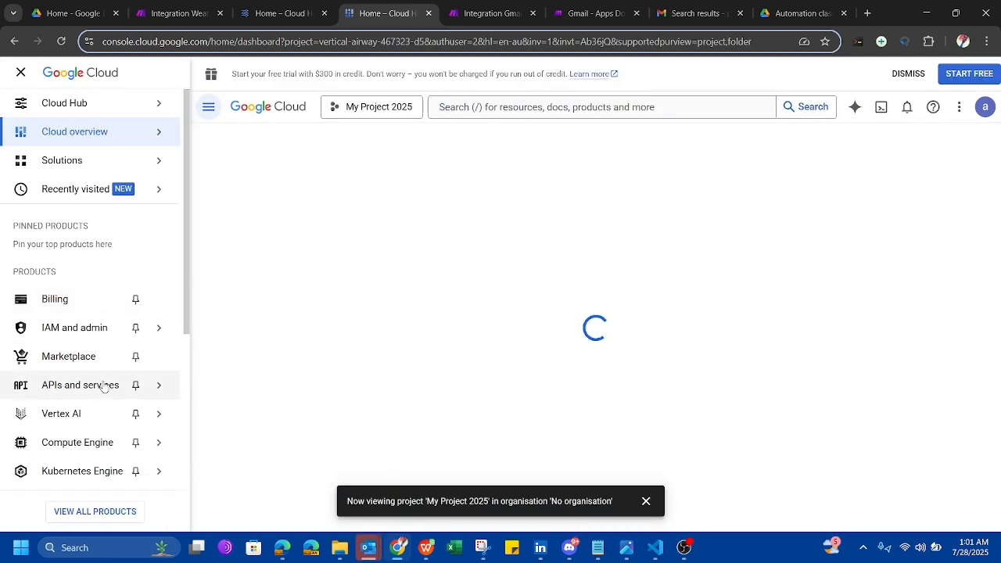
pyautogui.moveTo(87, 389)
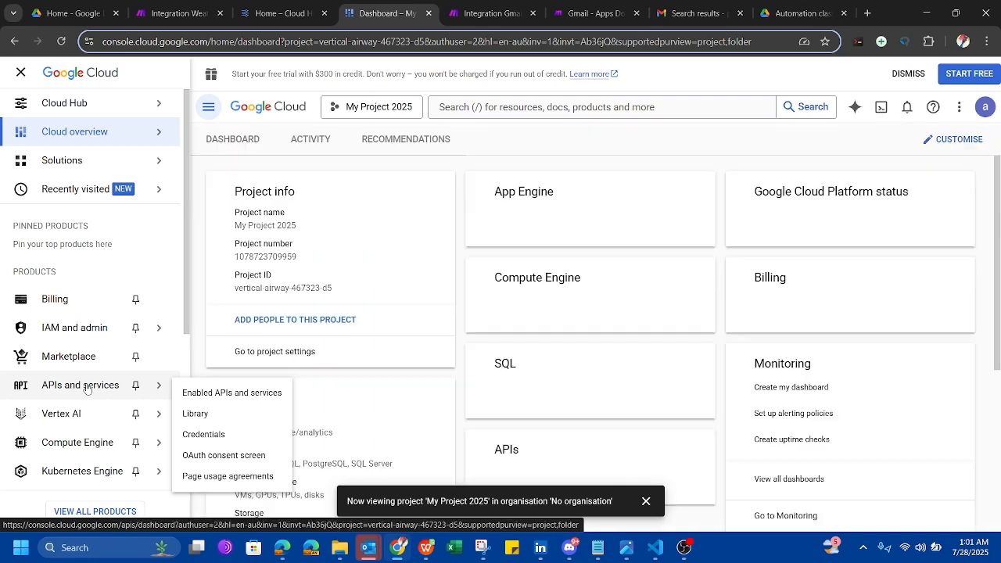
pyautogui.click(223, 394)
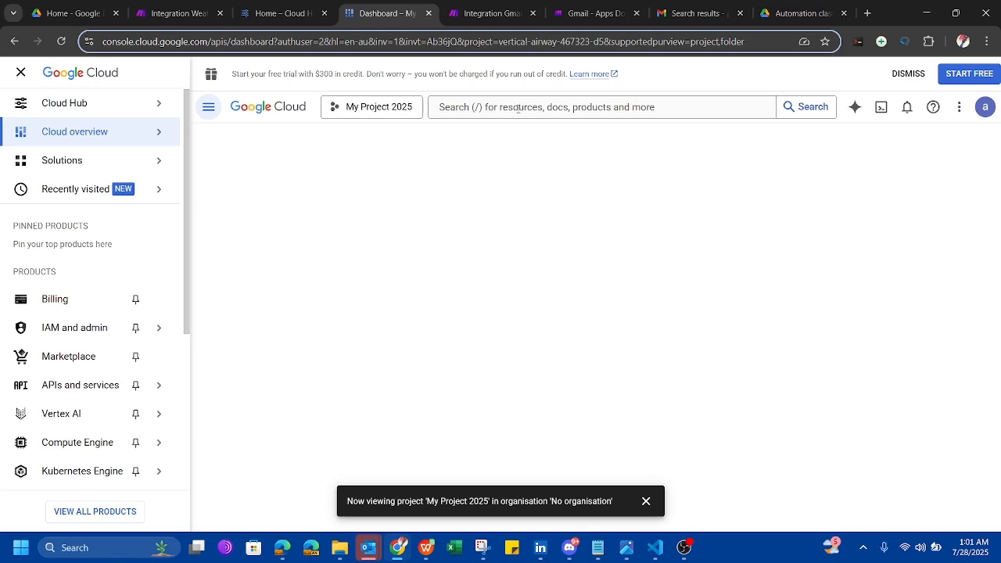
pyautogui.click(518, 109)
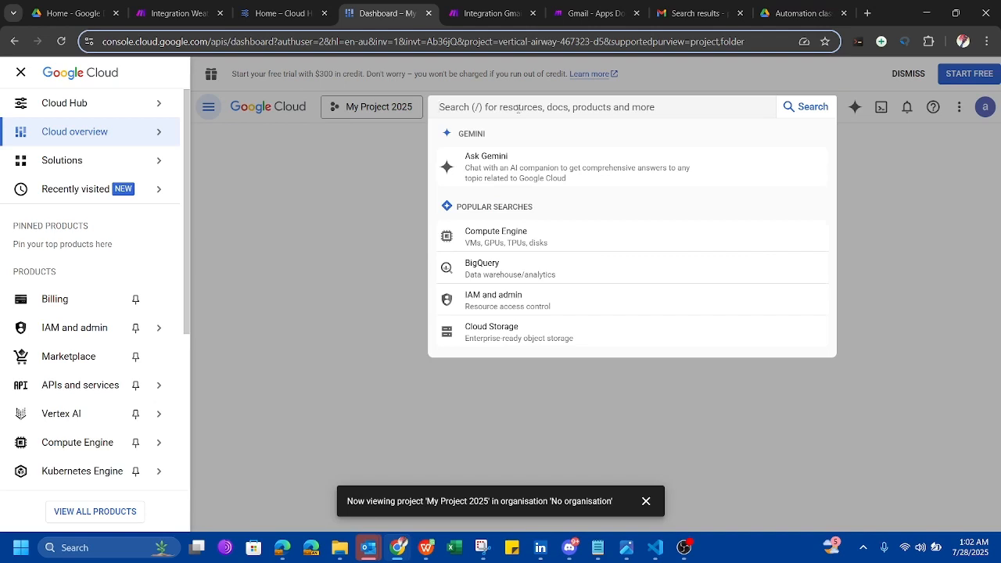
pyautogui.write('gmail')
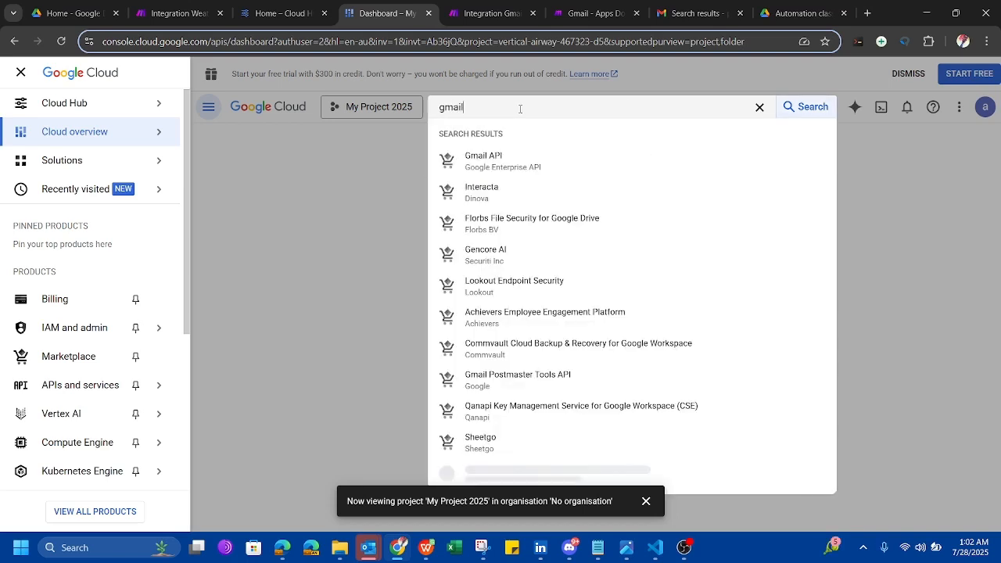
pyautogui.click(487, 162)
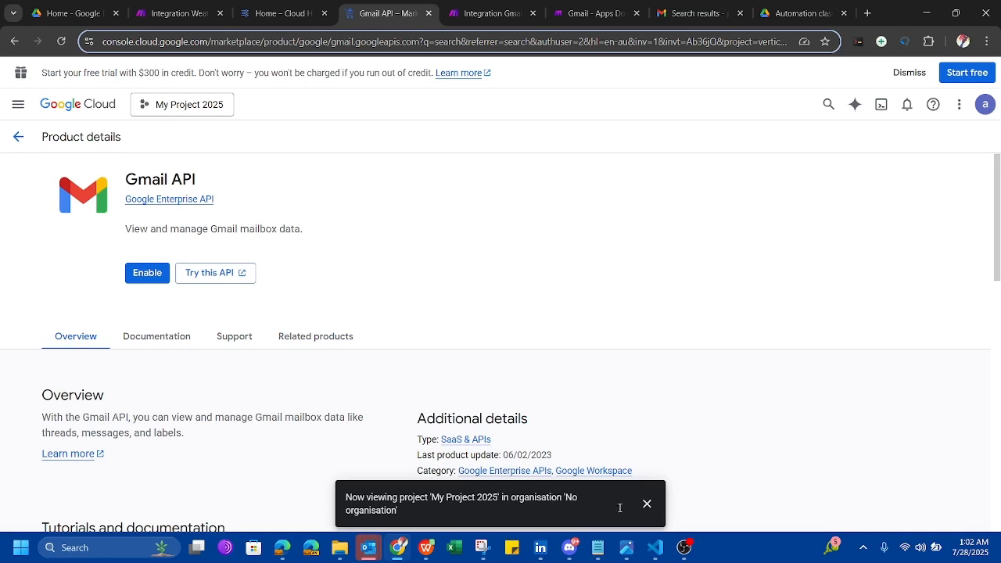
# Enable the Gmail API, then search 'google drive' and enable the Google Drive API too.
pyautogui.click(645, 503)
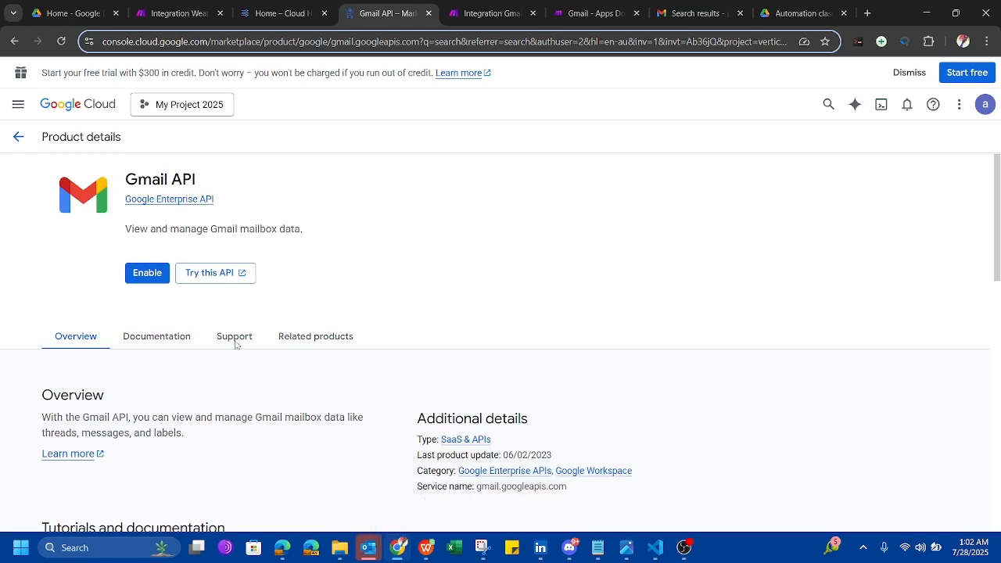
pyautogui.click(149, 273)
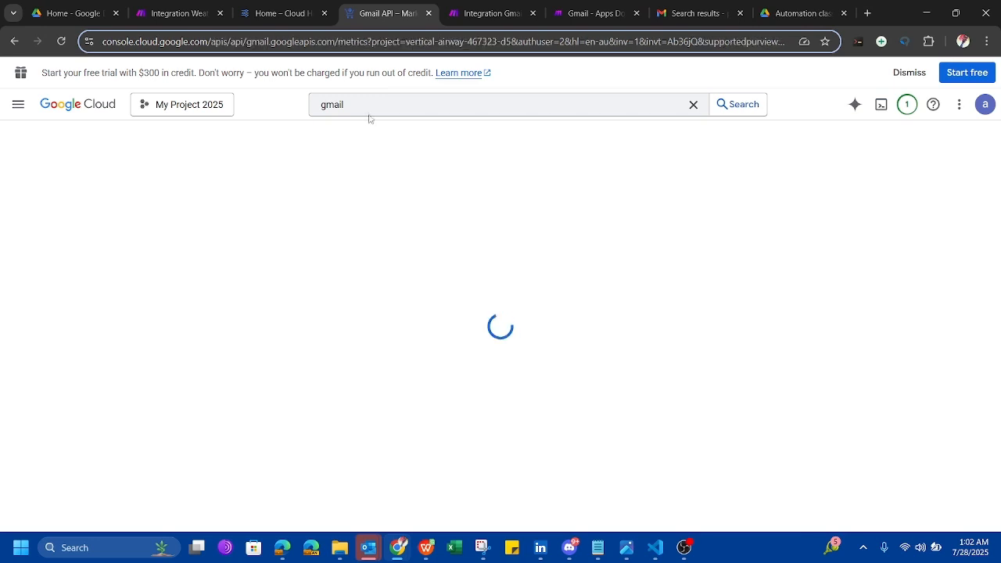
pyautogui.click(342, 109)
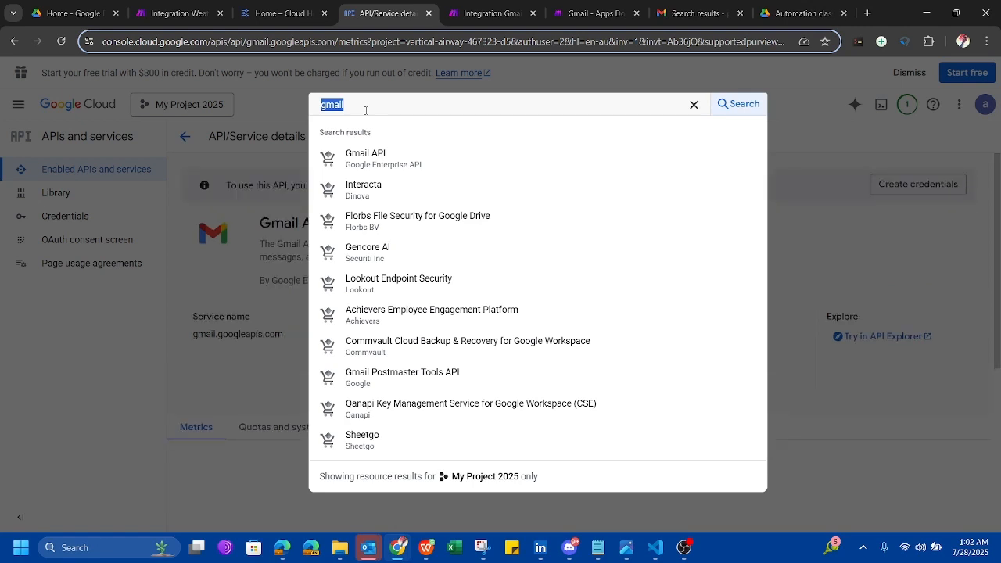
pyautogui.write('googl')
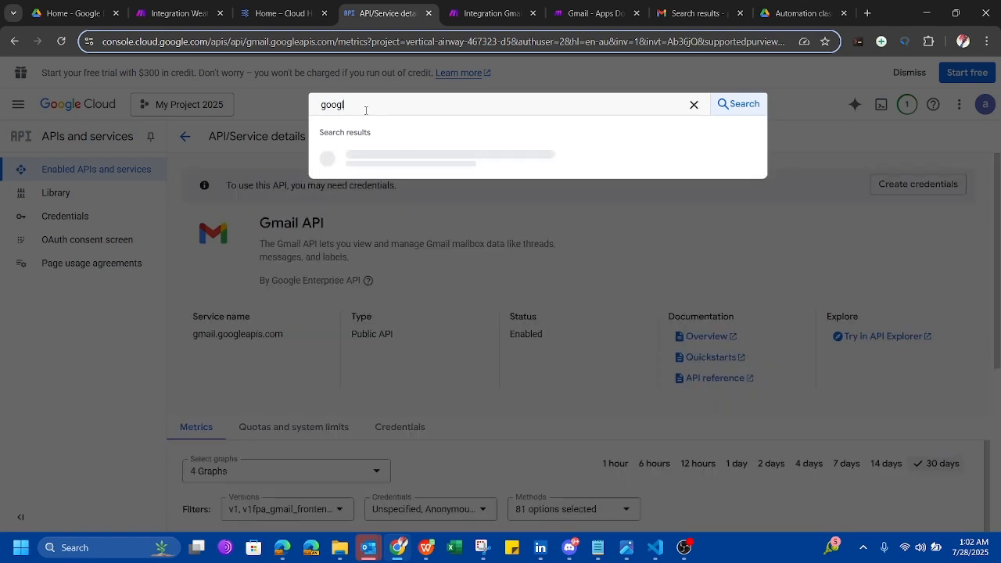
pyautogui.write('e drive')
pyautogui.press('Return')
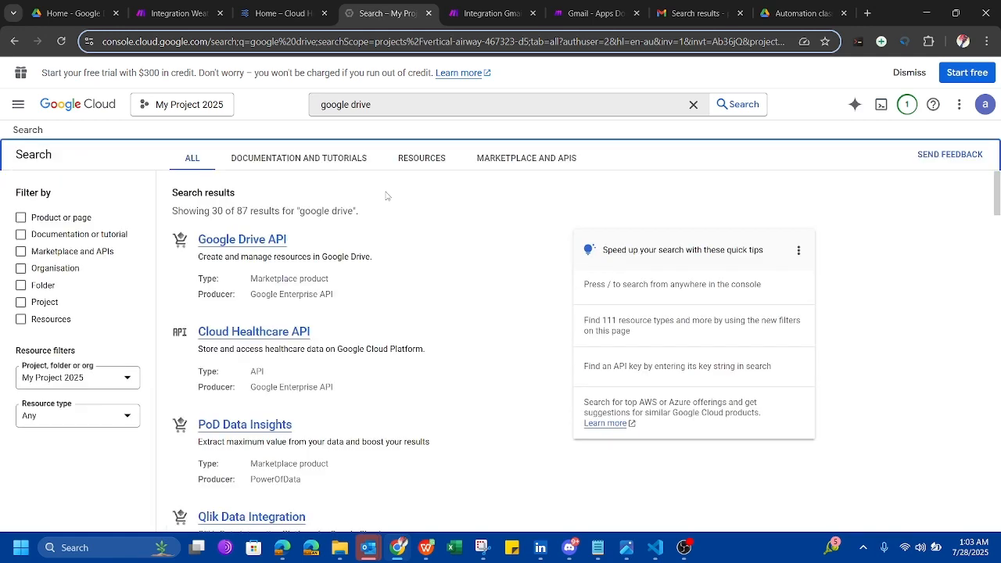
pyautogui.click(251, 242)
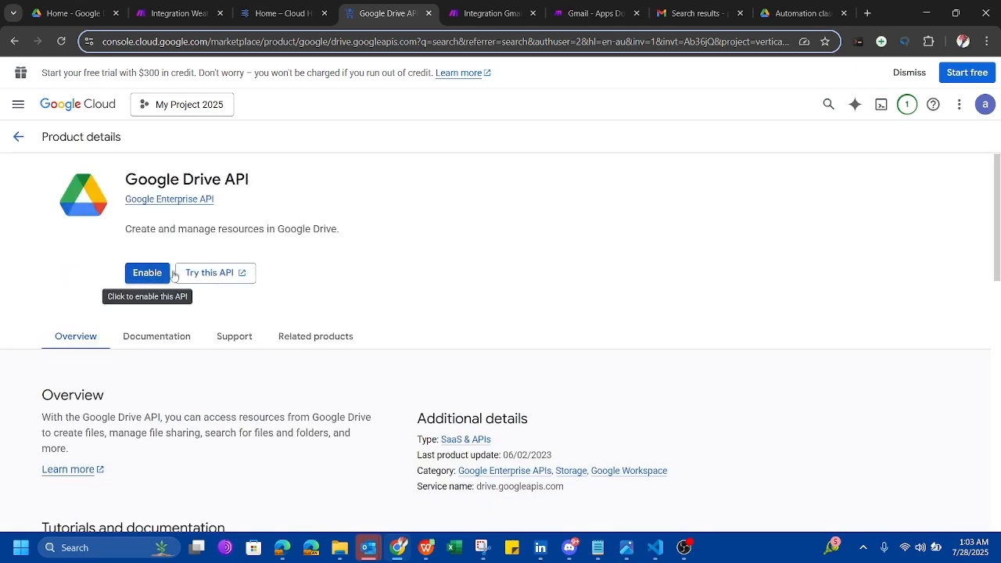
pyautogui.click(146, 273)
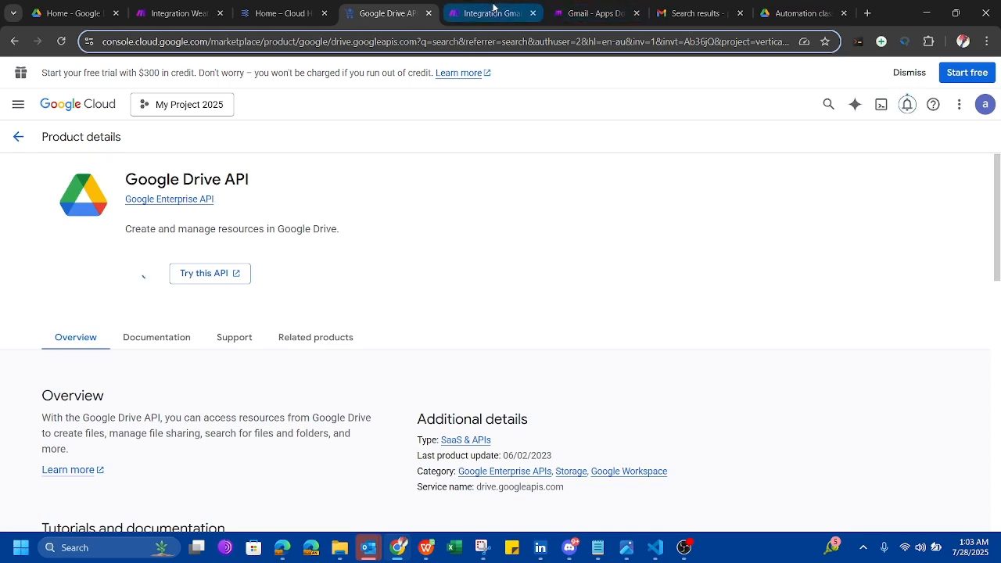
pyautogui.click(523, 17)
pyautogui.click(571, 14)
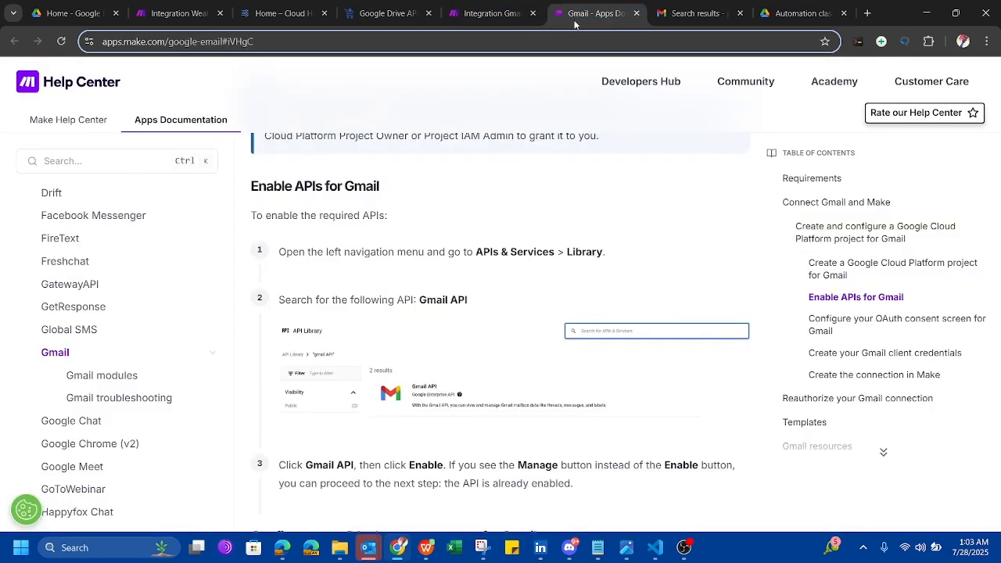
# Move the Gmail help tab left and scroll to 'Configure your OAuth consent screen for Gmail'.
pyautogui.moveTo(575, 11); pyautogui.dragTo(463, 12)
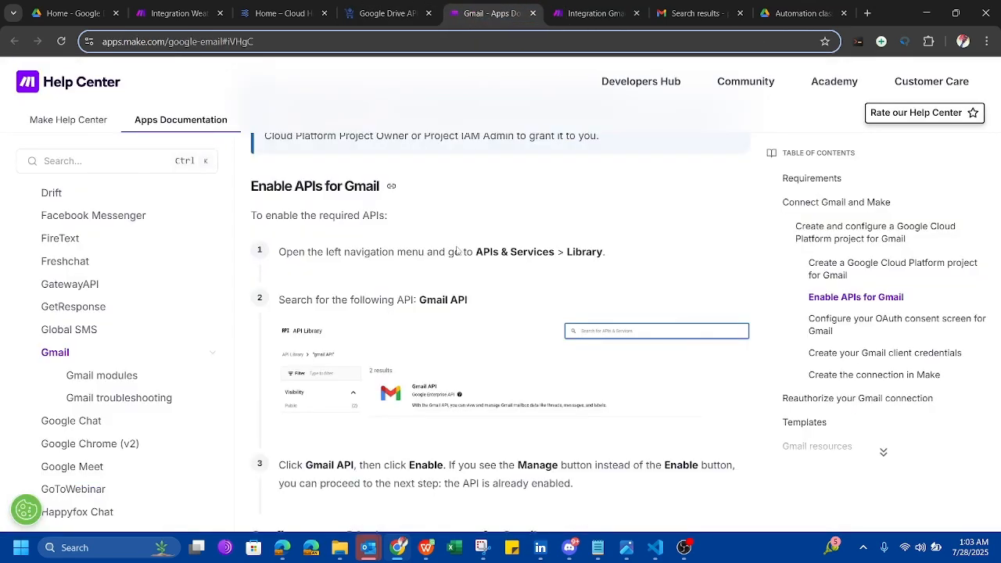
pyautogui.scroll(-5, 469, 311)
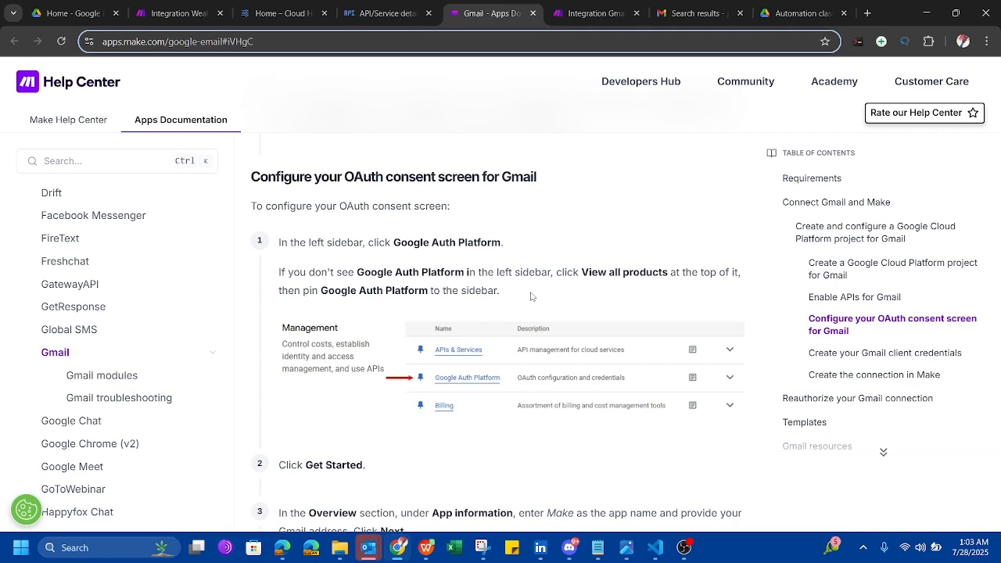
pyautogui.scroll(-1, 531, 296)
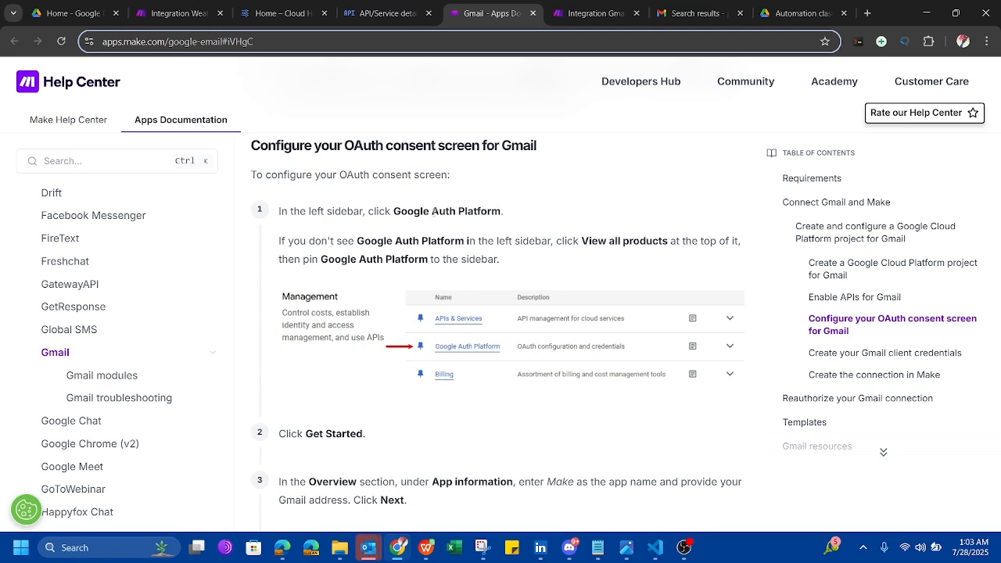
pyautogui.scroll(-2, 168, 357)
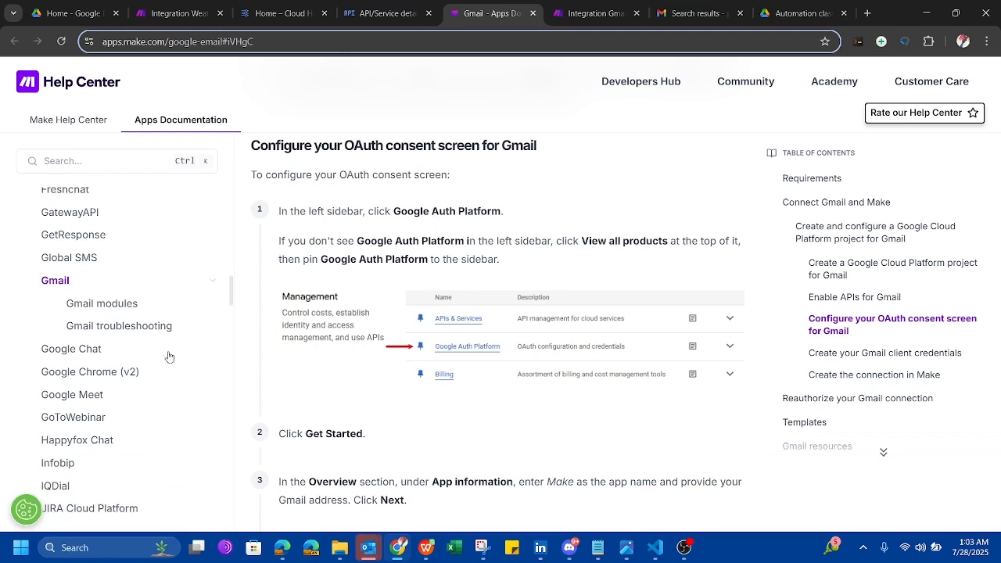
pyautogui.scroll(1, 168, 357)
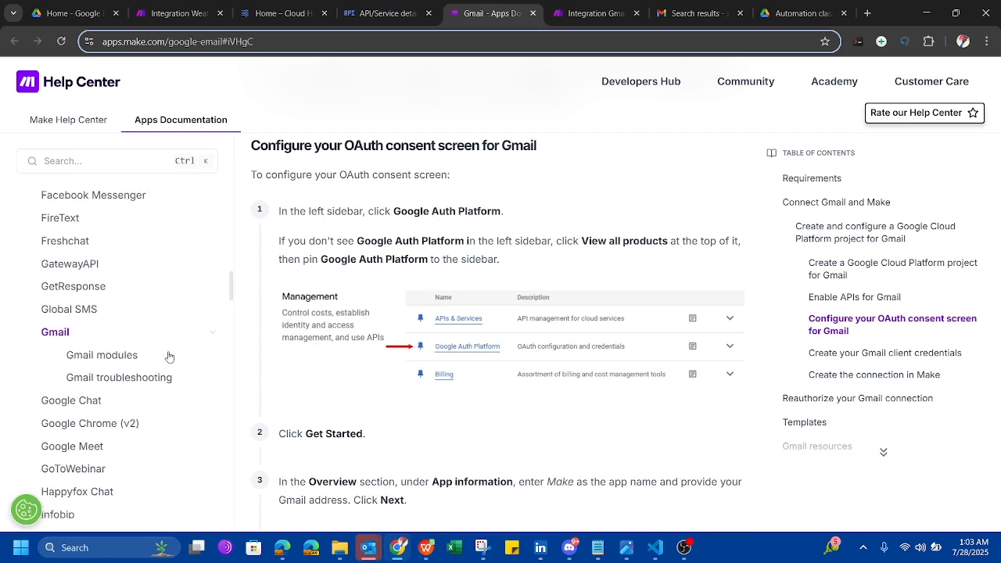
pyautogui.scroll(-1, 168, 357)
pyautogui.scroll(-5, 168, 357)
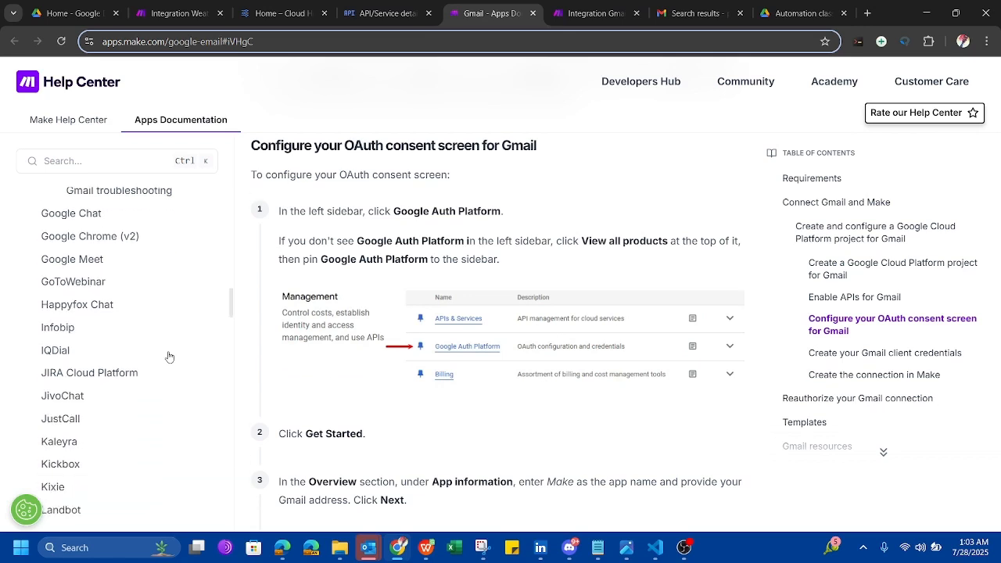
pyautogui.scroll(-5, 169, 356)
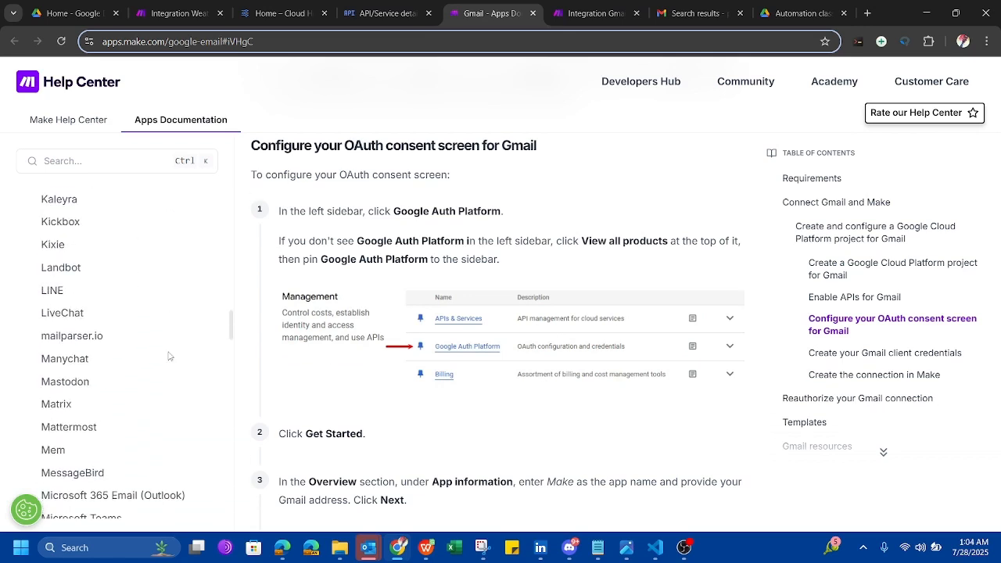
pyautogui.scroll(7, 169, 357)
# From the Google Drive API page, open OAuth consent screen and click Get started.
pyautogui.click(385, 13)
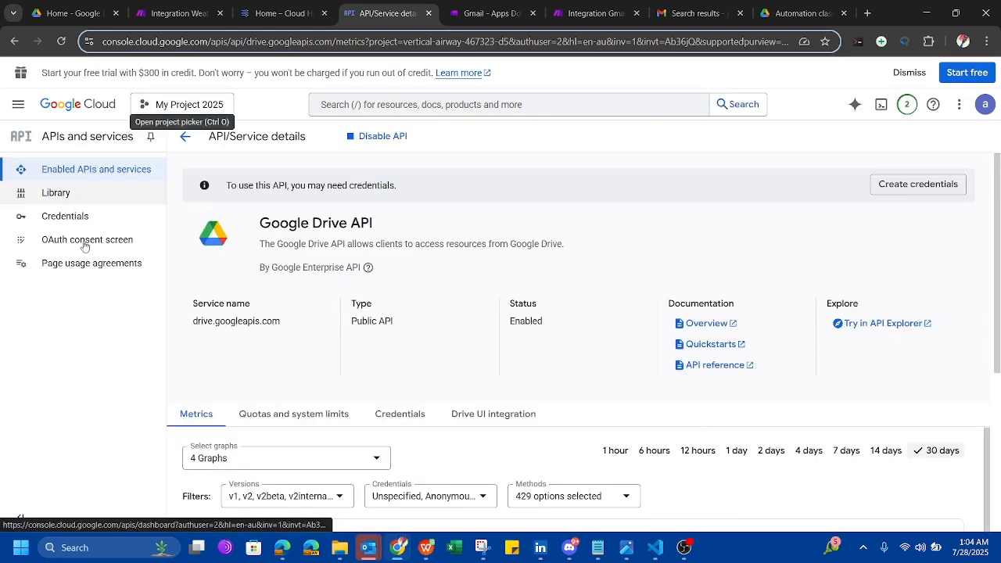
pyautogui.click(92, 243)
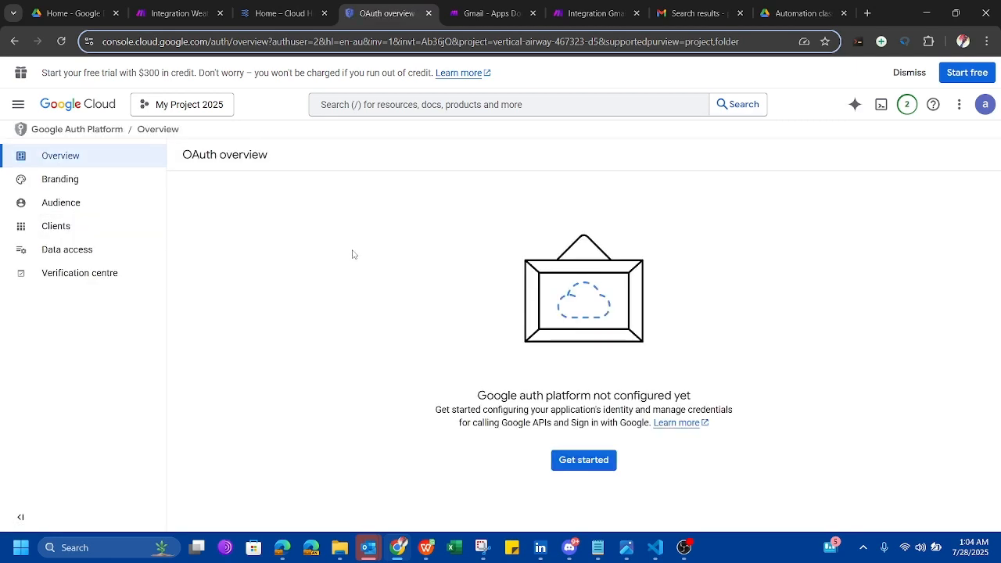
pyautogui.click(568, 462)
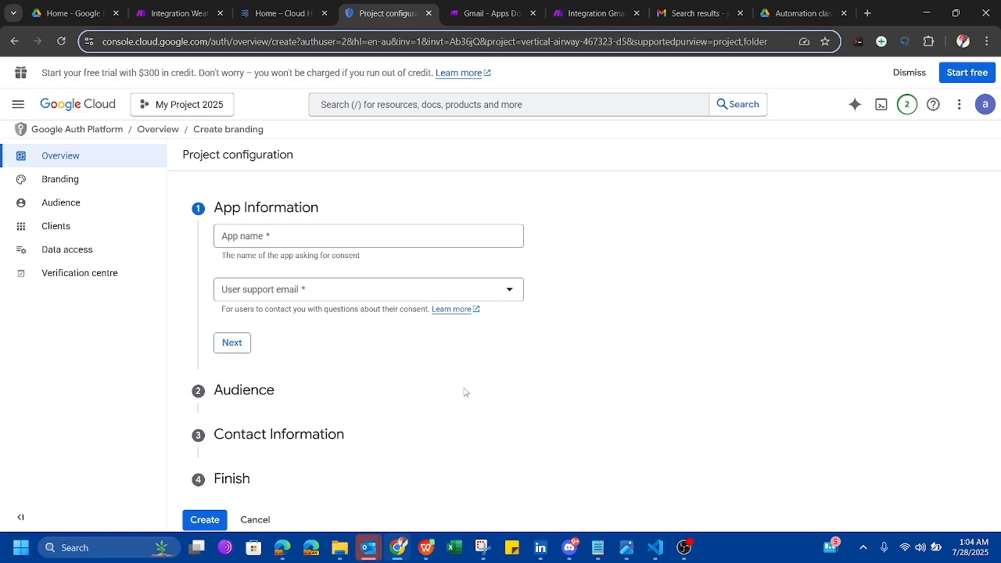
# Name the app 'Make App' and choose the account's email as the support email.
pyautogui.click(349, 234)
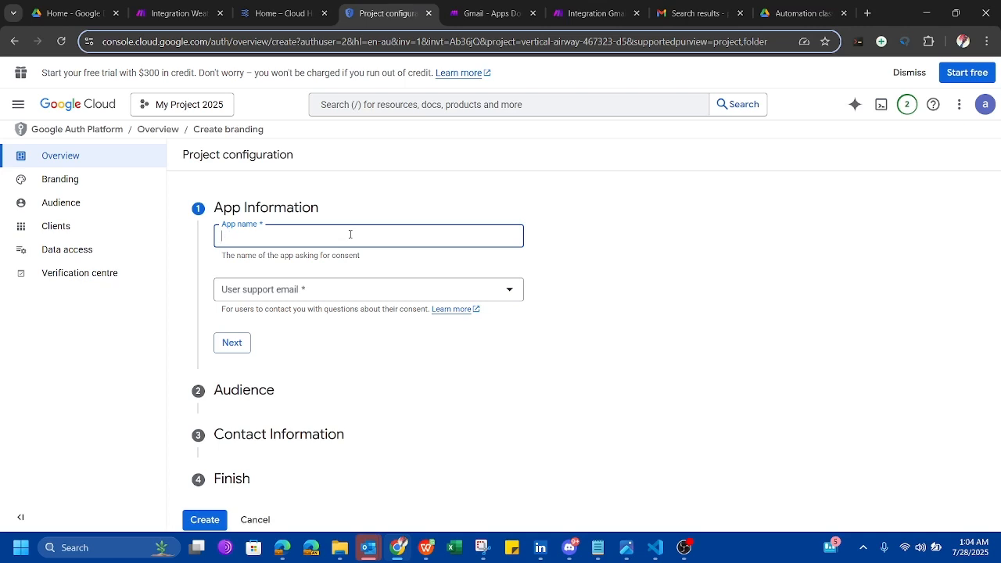
pyautogui.write('Make App')
pyautogui.click(350, 291)
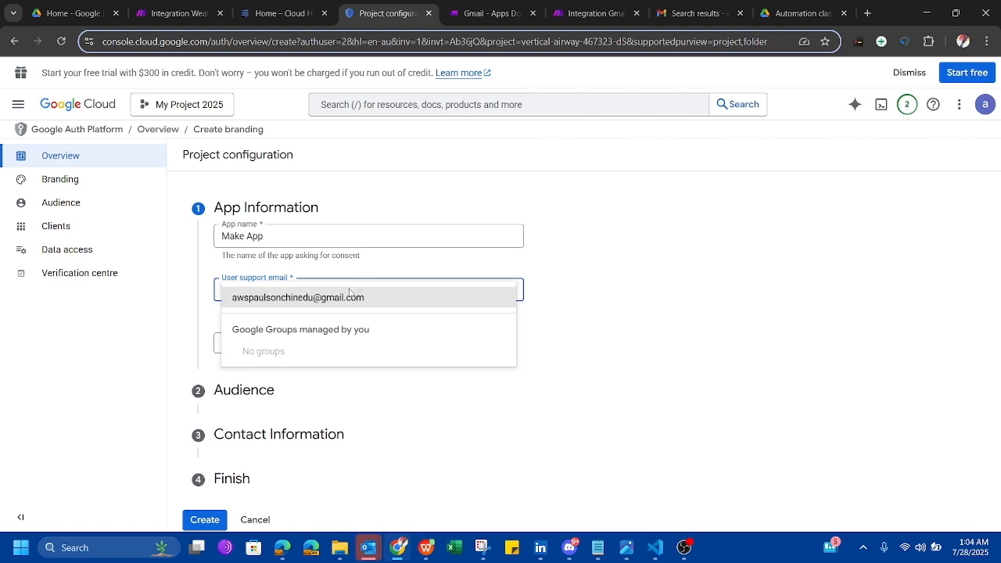
pyautogui.click(350, 297)
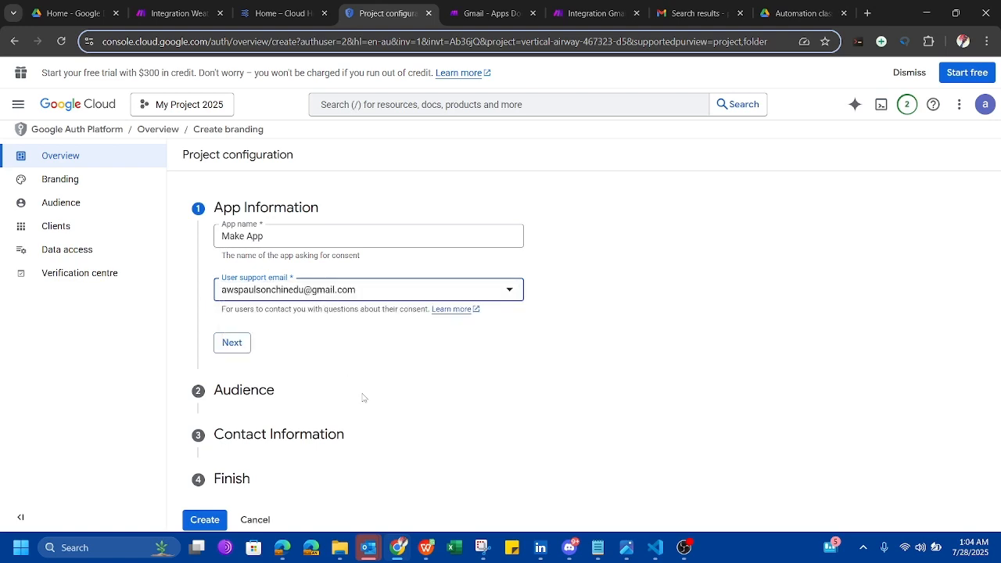
pyautogui.click(236, 344)
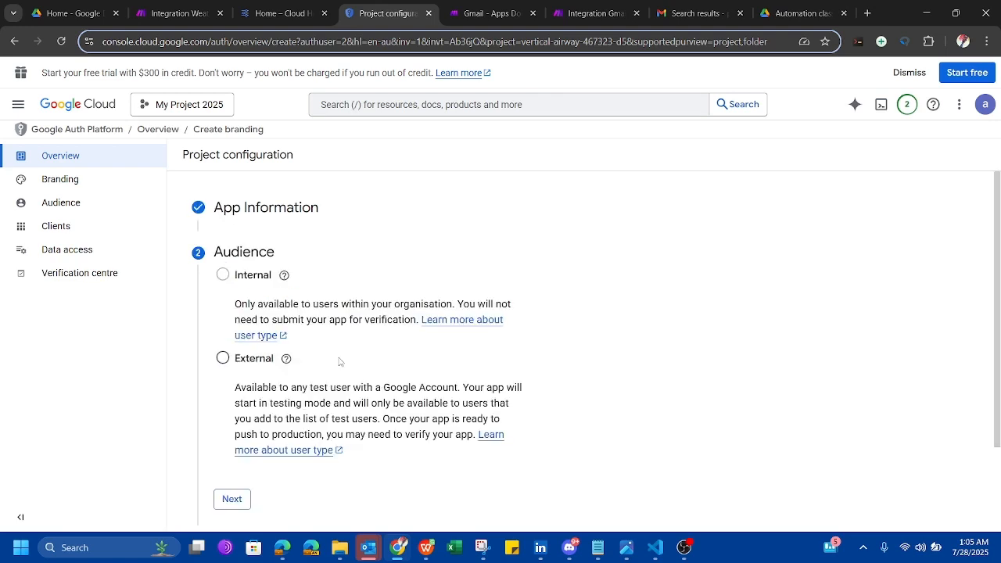
# Set the app's audience to External.
pyautogui.scroll(-3, 380, 380)
pyautogui.scroll(3, 381, 382)
pyautogui.scroll(-3, 356, 388)
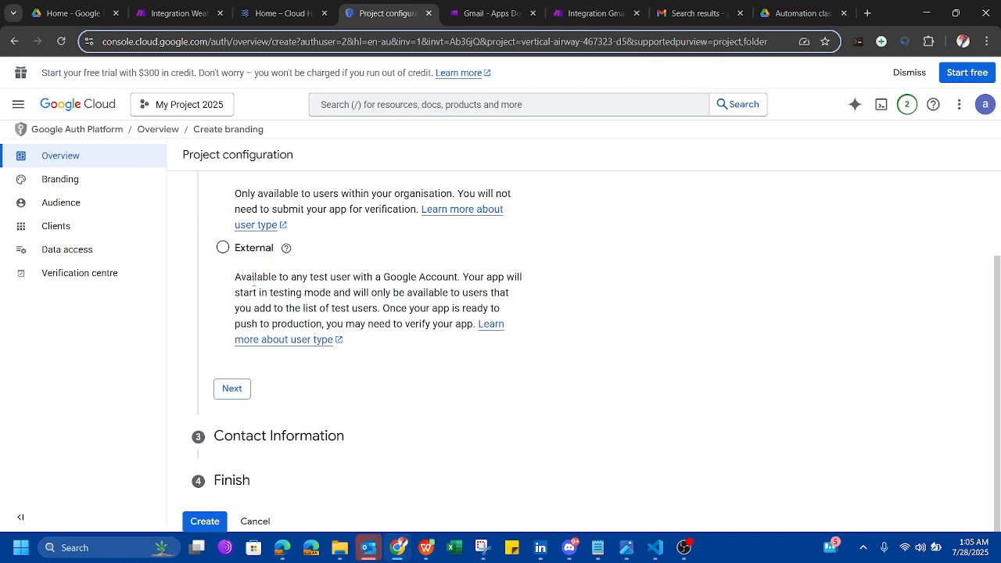
pyautogui.click(223, 248)
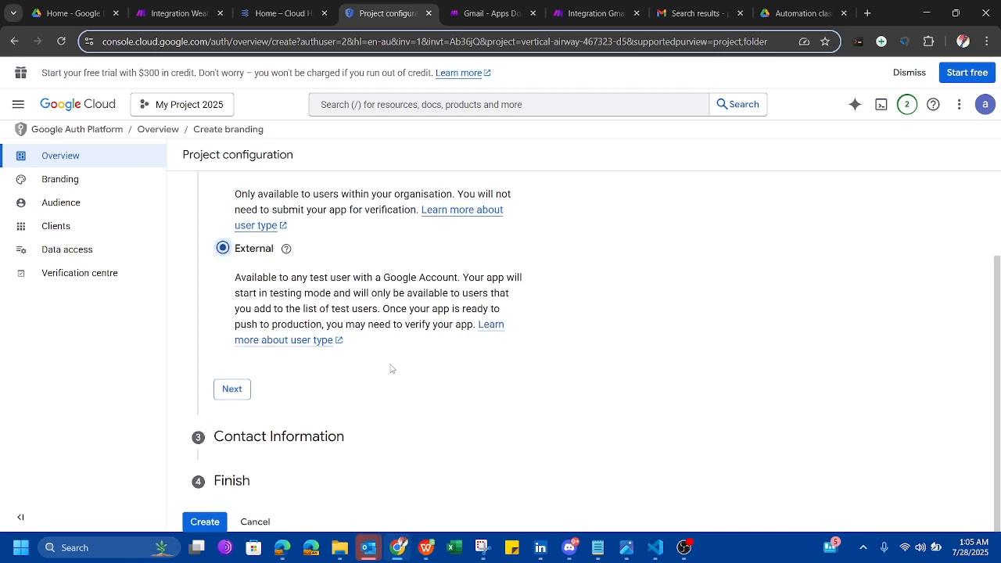
pyautogui.click(233, 394)
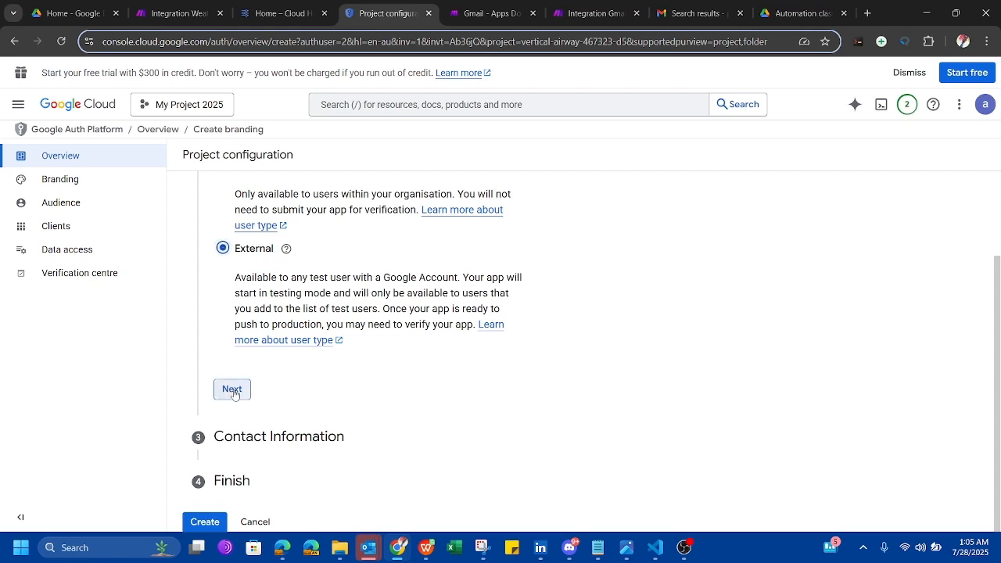
# Enter the account's email as contact, agree to the user data policy, and create the configuration.
pyautogui.click(340, 325)
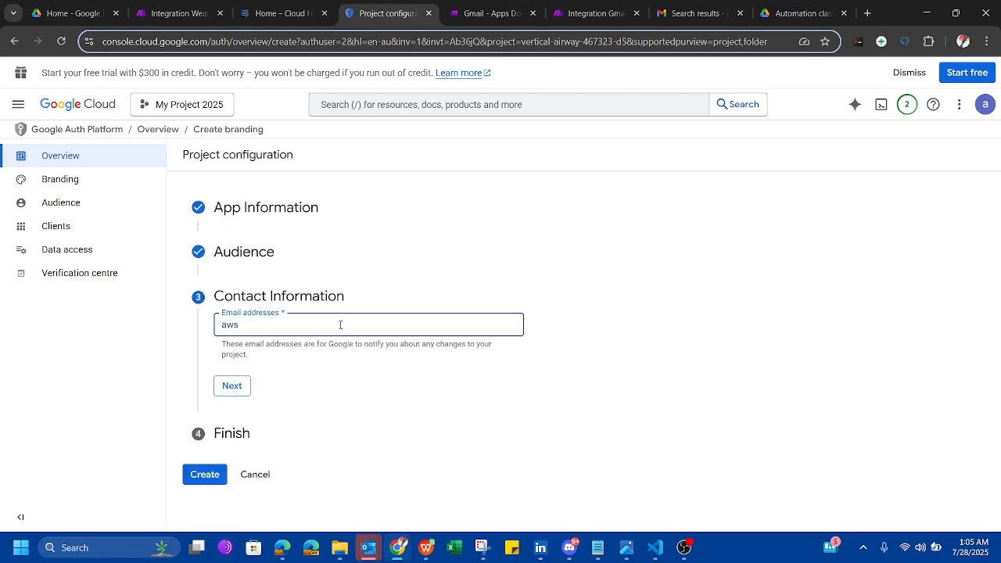
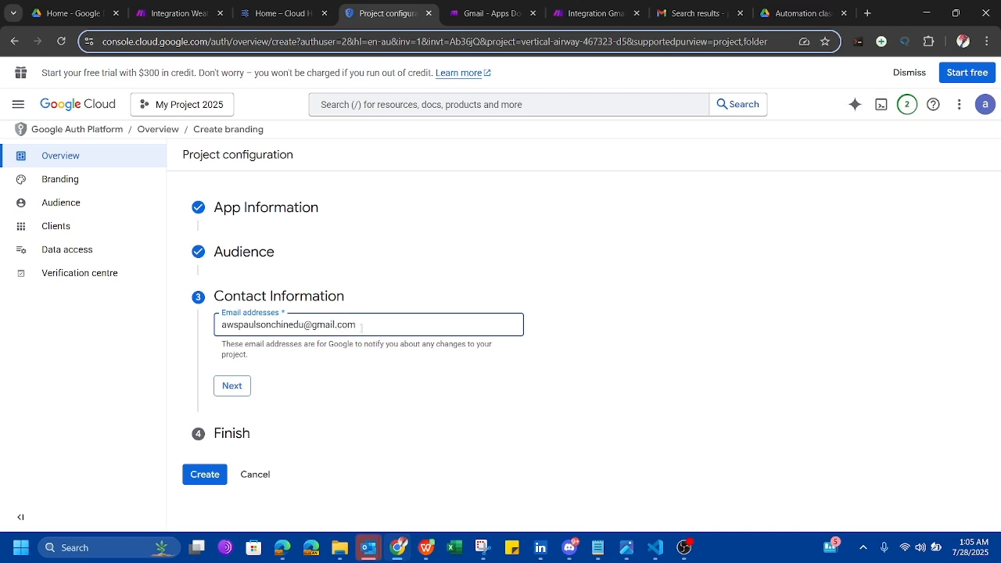
pyautogui.click(239, 385)
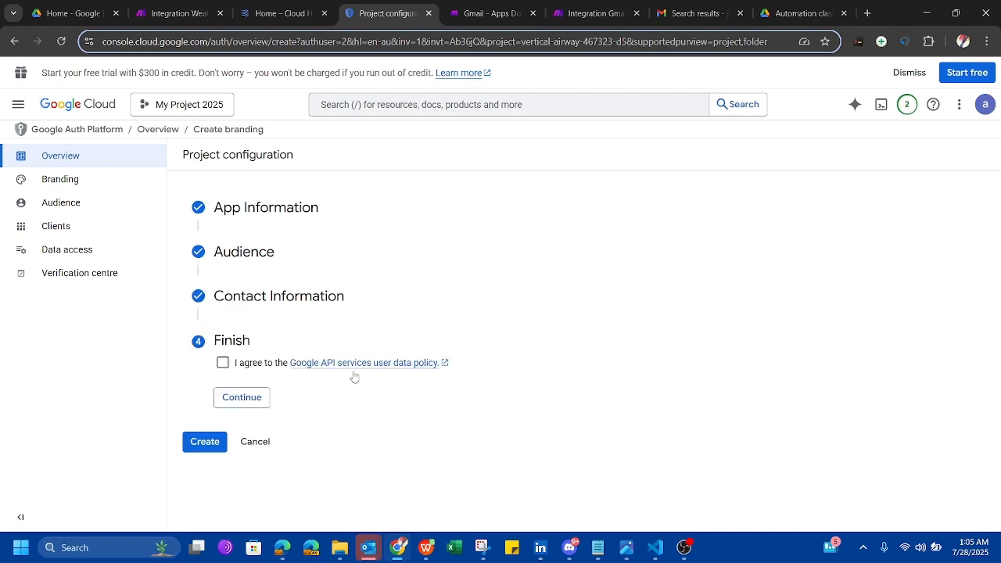
pyautogui.click(223, 363)
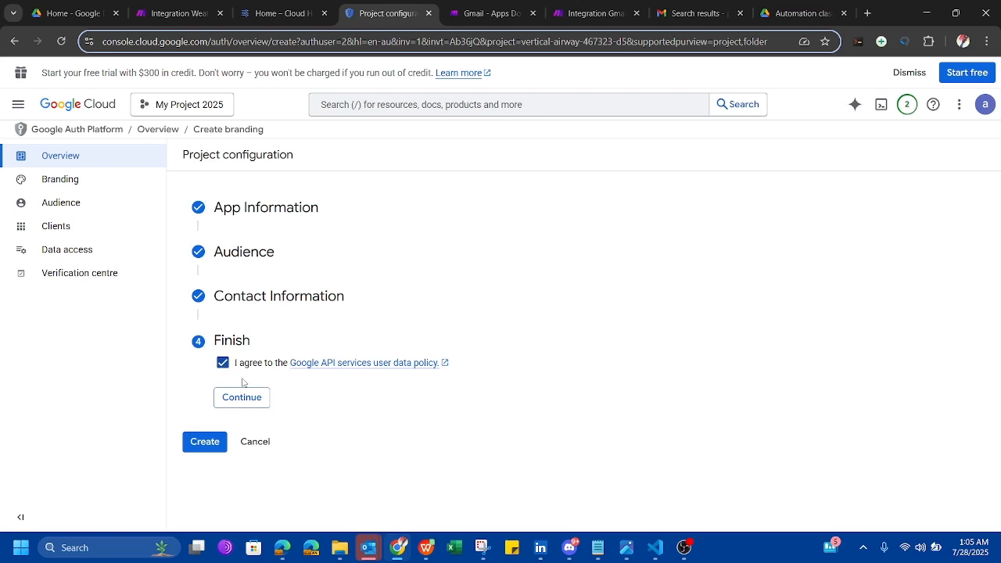
pyautogui.click(215, 446)
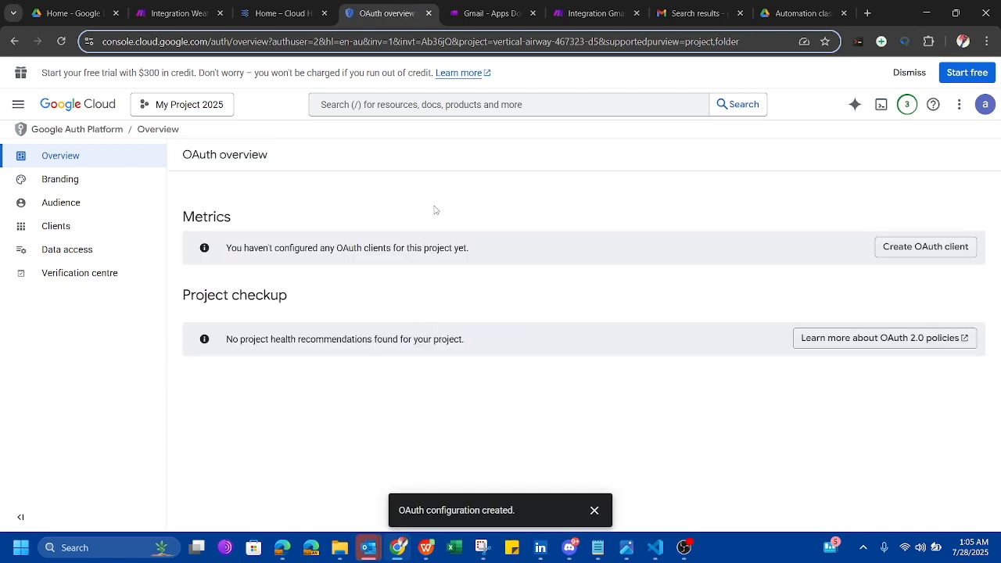
# On the Data access page, select all scopes in the add-scopes list.
pyautogui.click(79, 250)
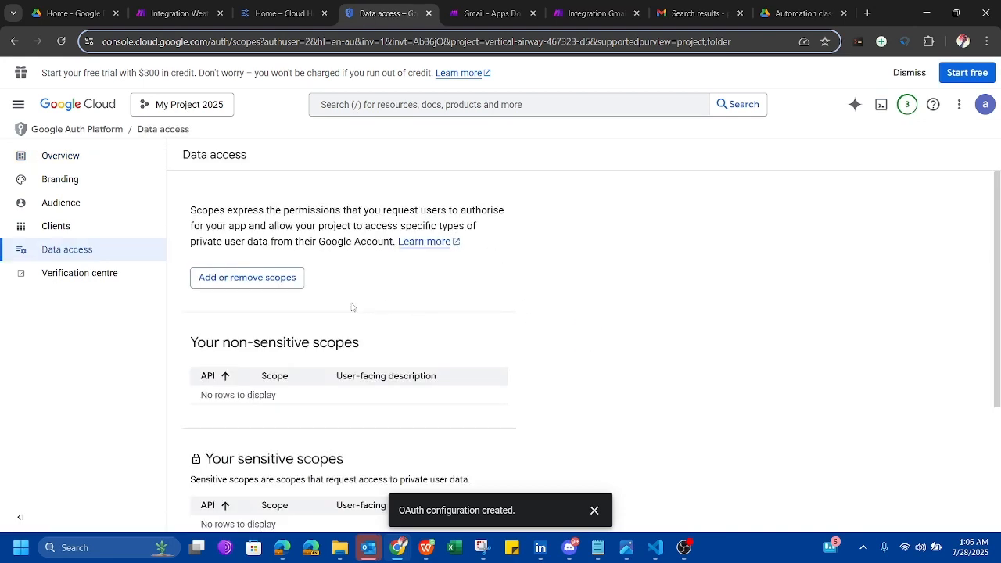
pyautogui.scroll(-3, 307, 339)
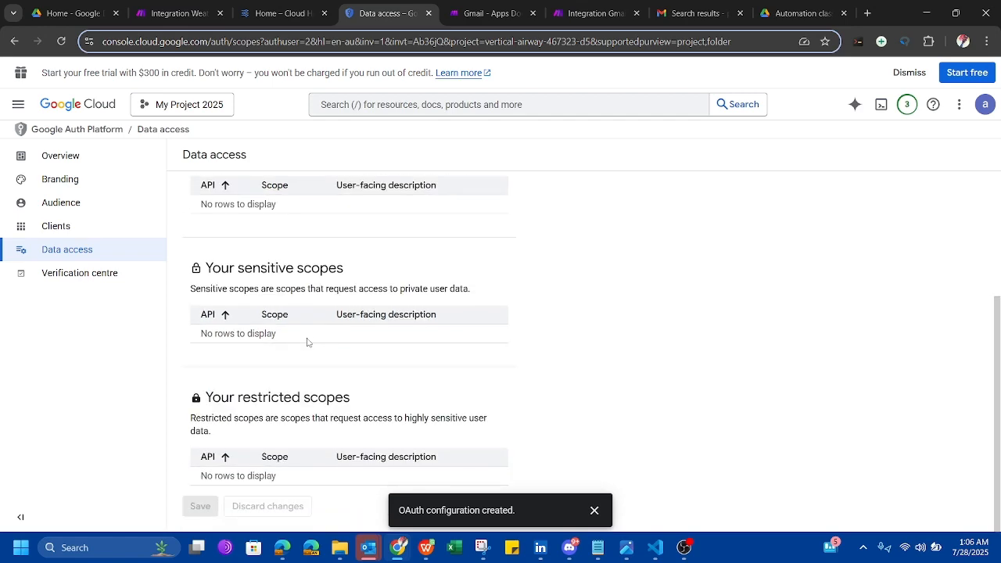
pyautogui.scroll(3, 308, 340)
pyautogui.click(253, 280)
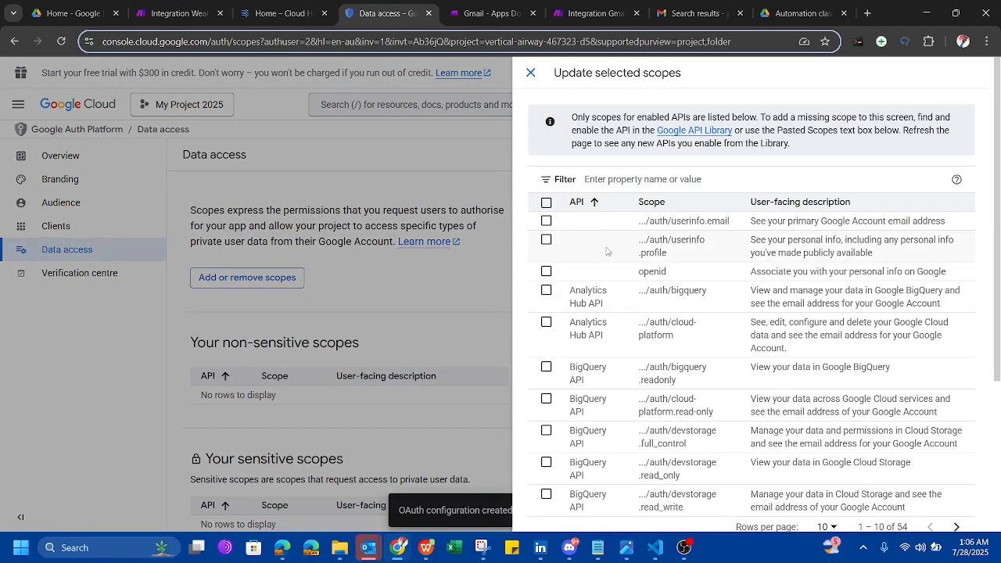
pyautogui.scroll(-2, 669, 364)
pyautogui.scroll(-2, 669, 364)
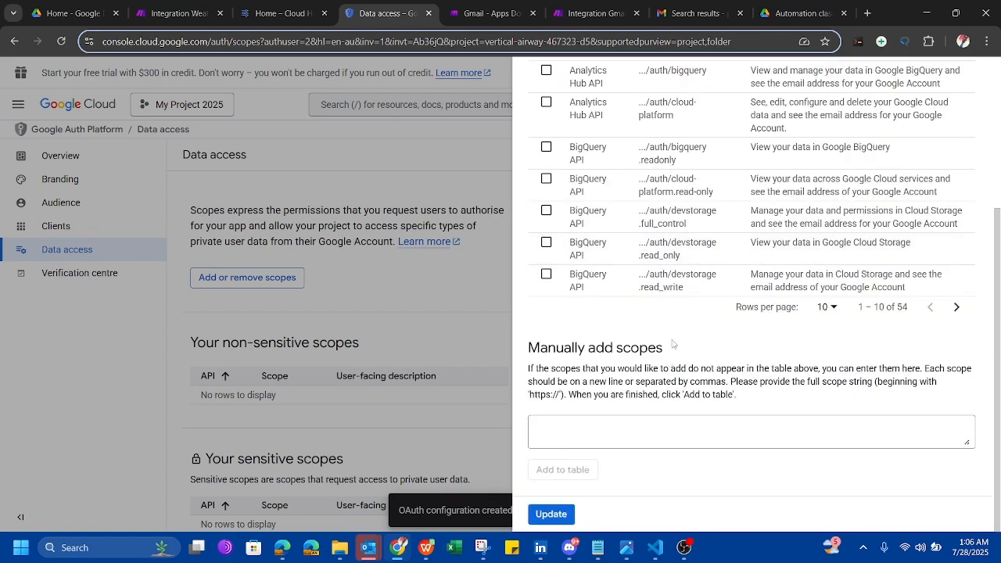
pyautogui.scroll(5, 689, 262)
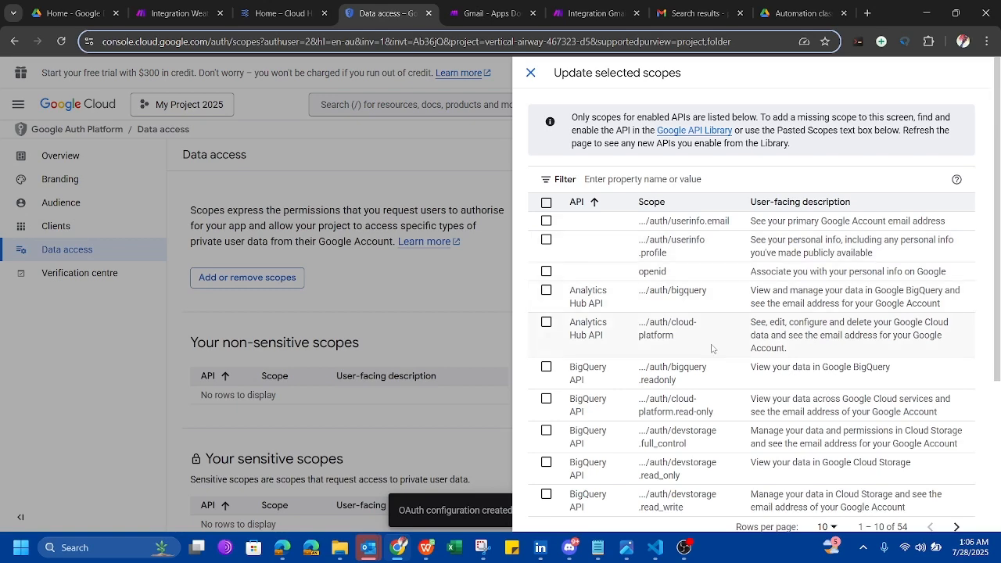
pyautogui.scroll(-4, 704, 258)
pyautogui.scroll(4, 718, 260)
pyautogui.click(546, 202)
# Apply the userinfo.email, userinfo.profile, openid and Cloud Storage scopes and save.
pyautogui.scroll(-3, 677, 356)
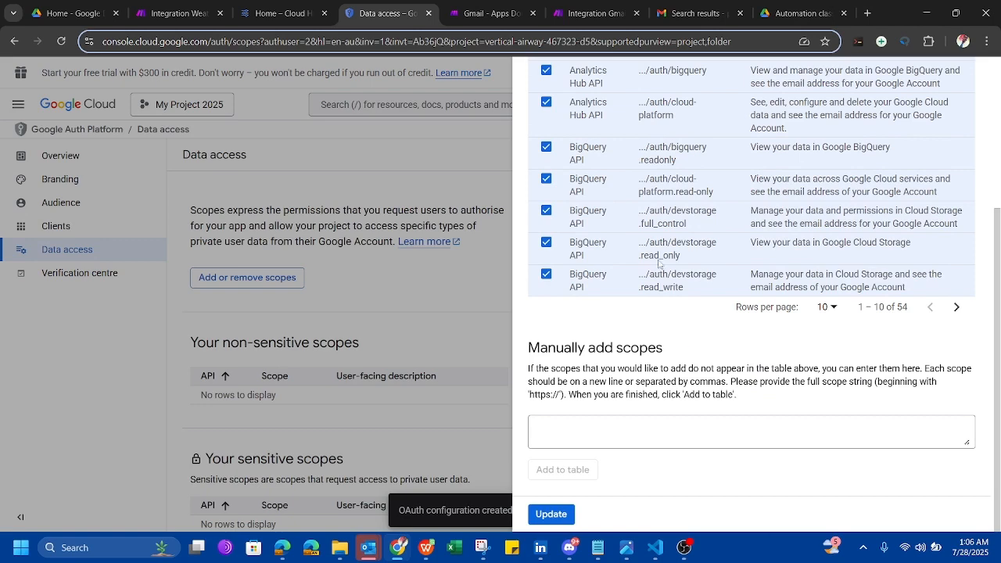
pyautogui.scroll(3, 661, 165)
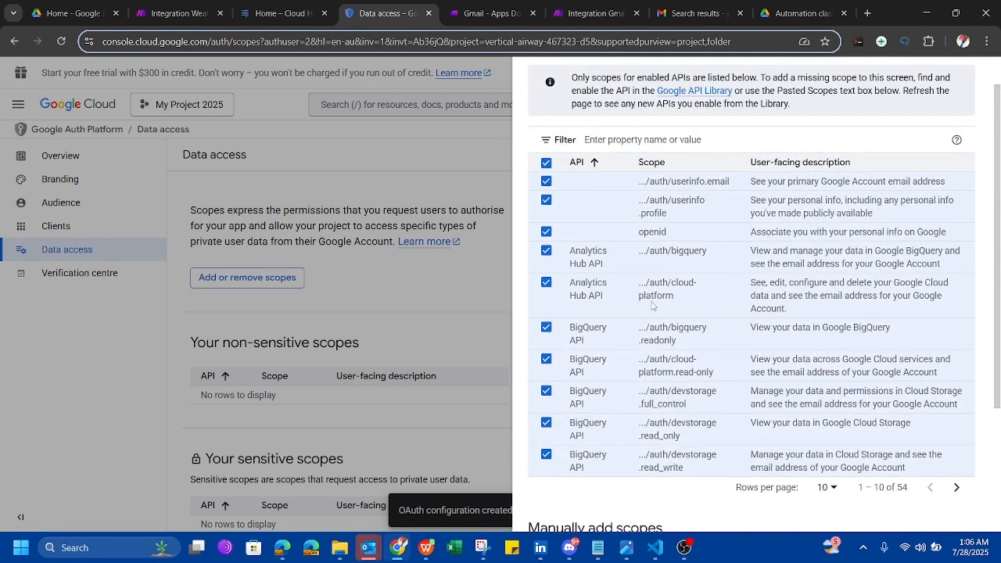
pyautogui.scroll(-3, 664, 381)
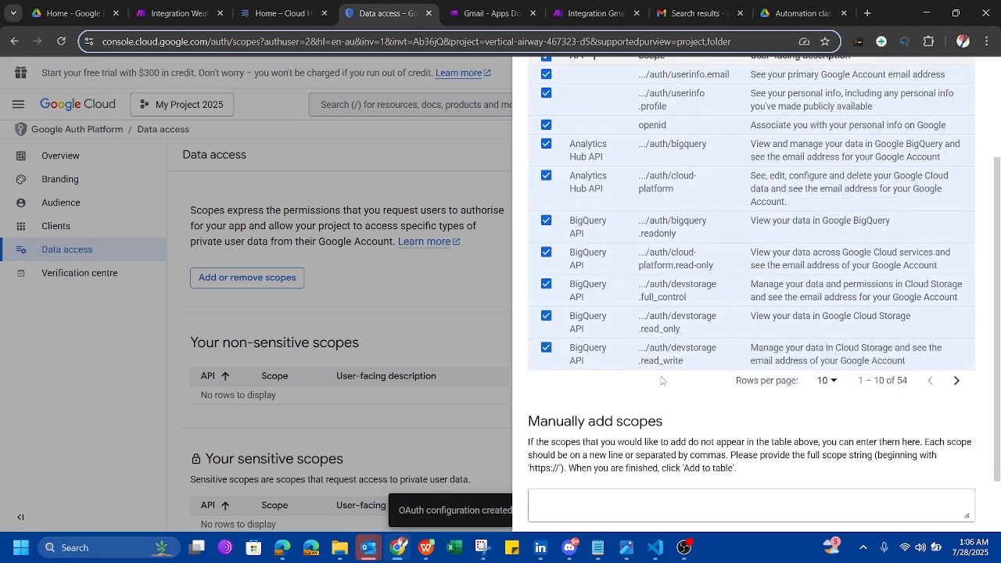
pyautogui.click(550, 514)
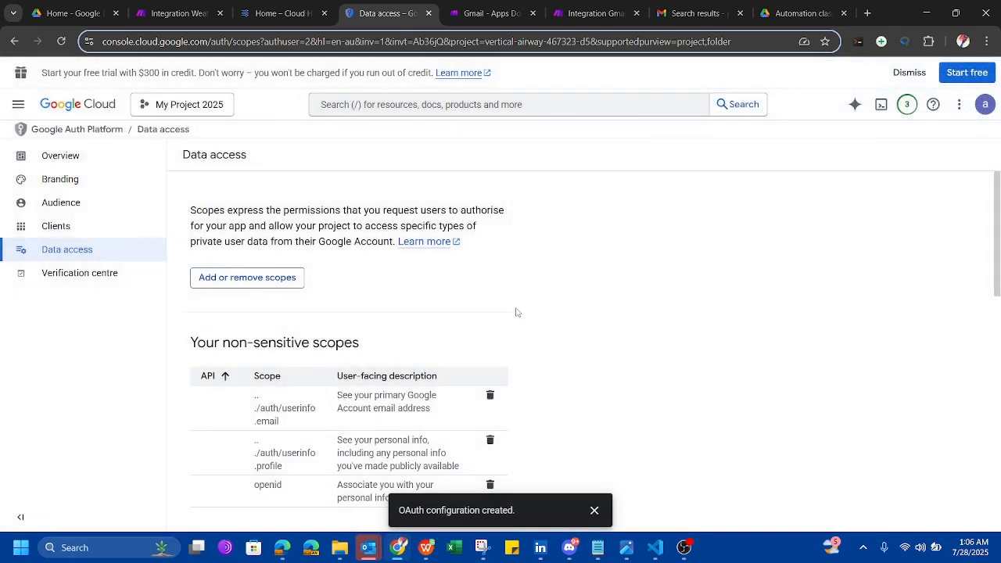
pyautogui.scroll(-5, 534, 314)
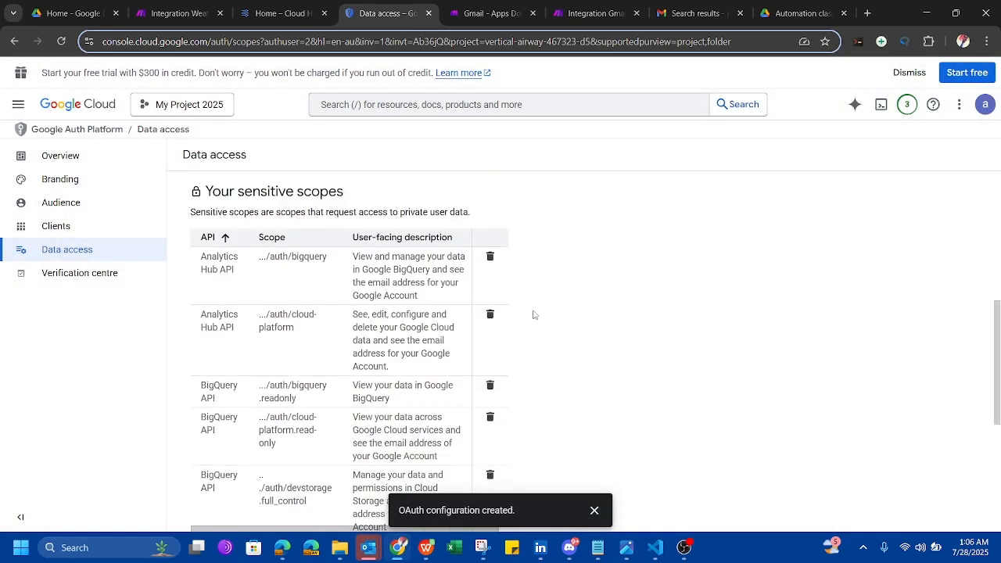
pyautogui.scroll(2, 535, 314)
pyautogui.scroll(-5, 535, 314)
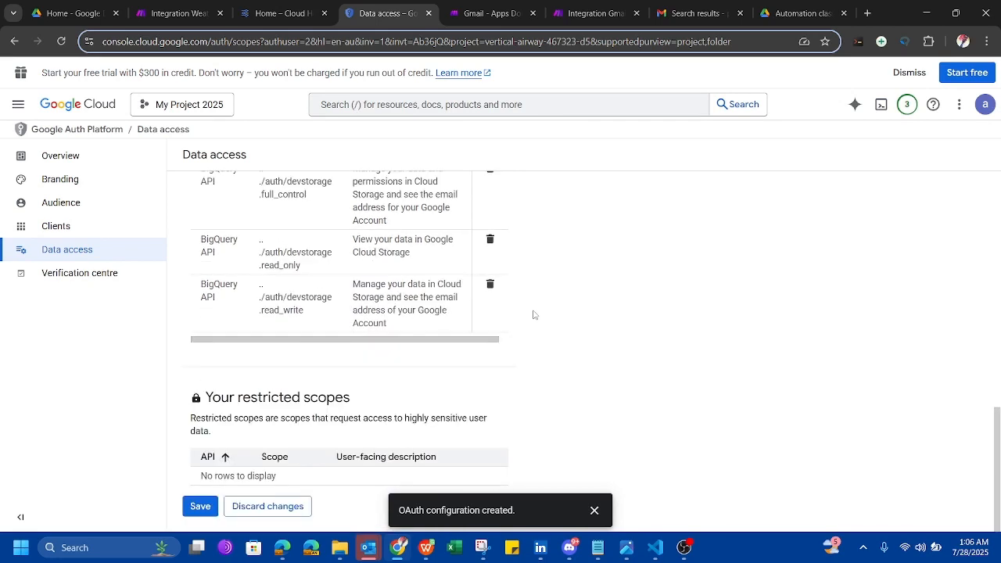
pyautogui.click(201, 507)
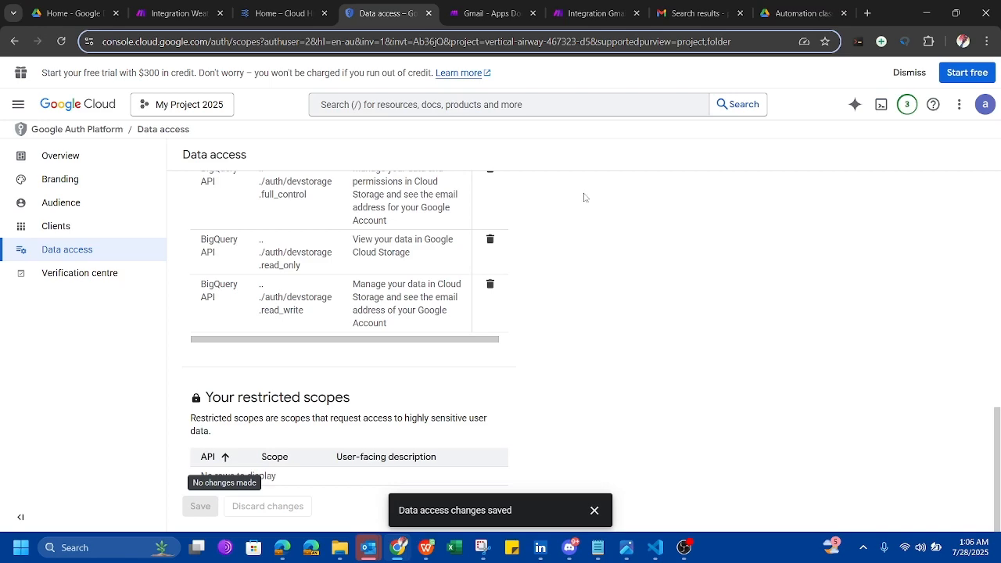
pyautogui.scroll(10, 575, 298)
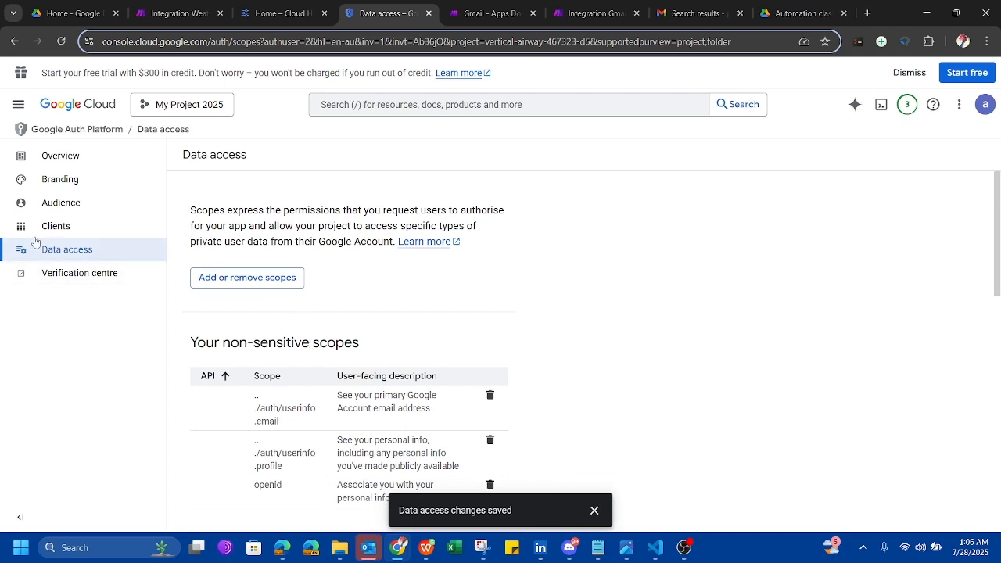
# On the Audience page, start adding a test user by entering the account's email.
pyautogui.click(61, 204)
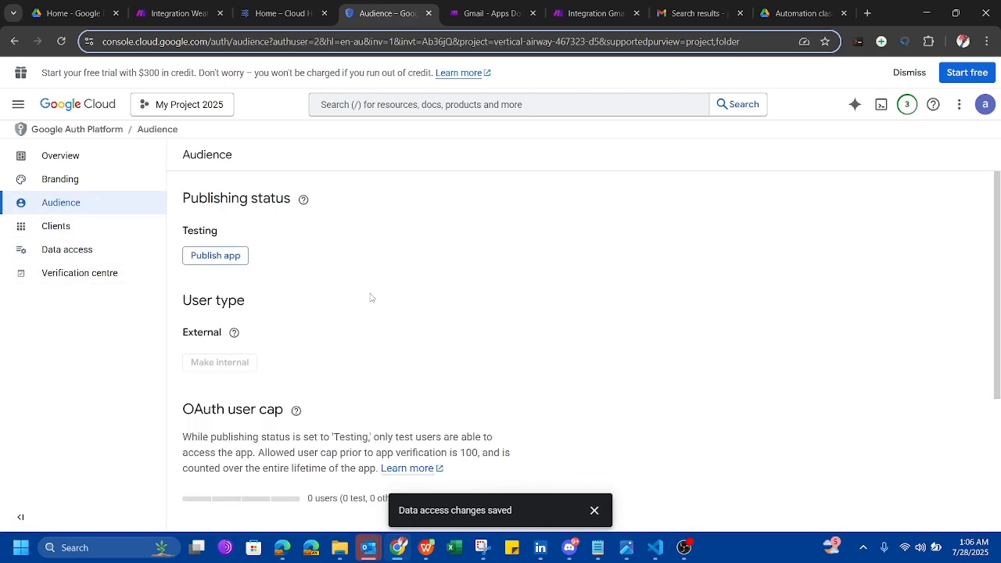
pyautogui.scroll(-1, 352, 355)
pyautogui.scroll(-4, 352, 354)
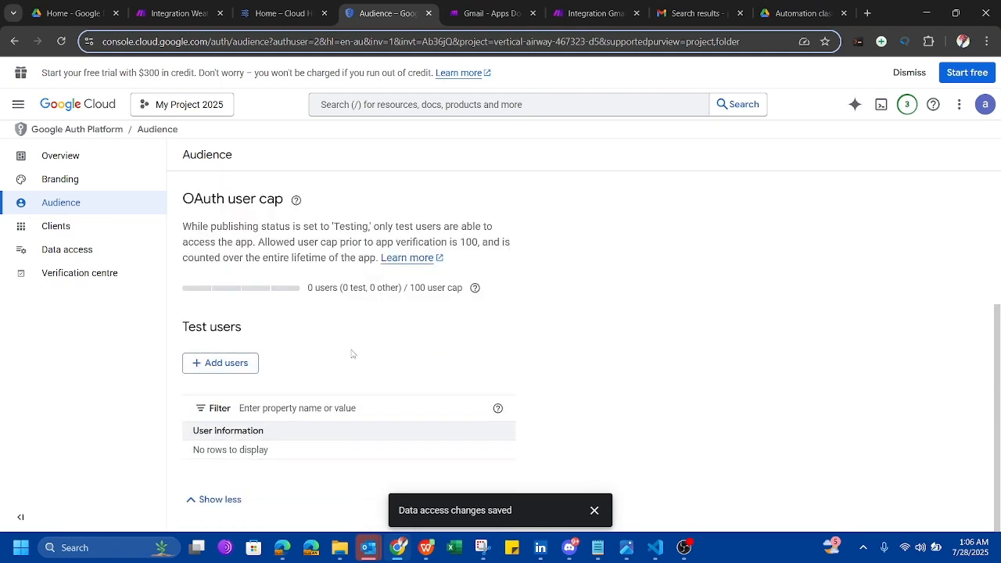
pyautogui.click(241, 363)
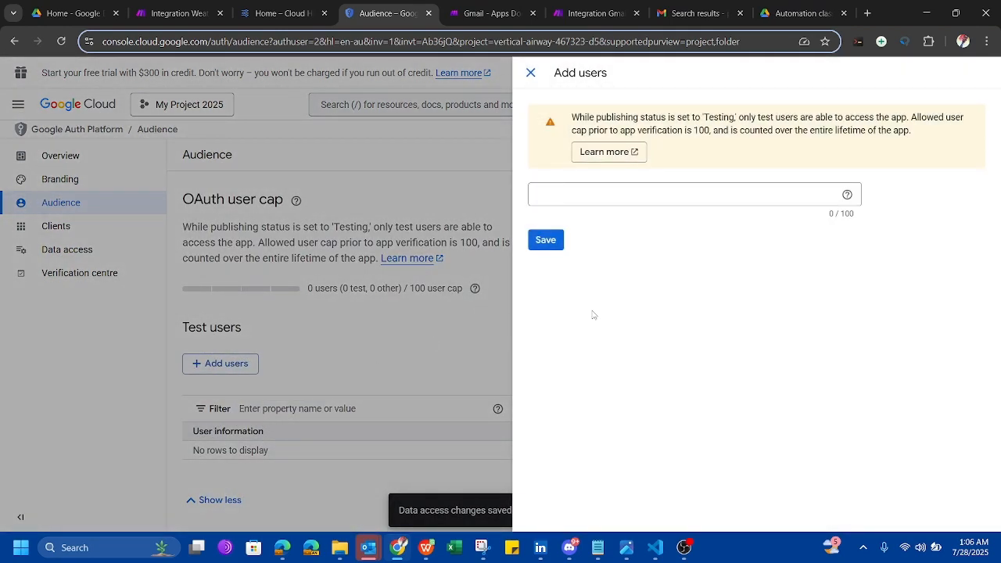
pyautogui.click(642, 203)
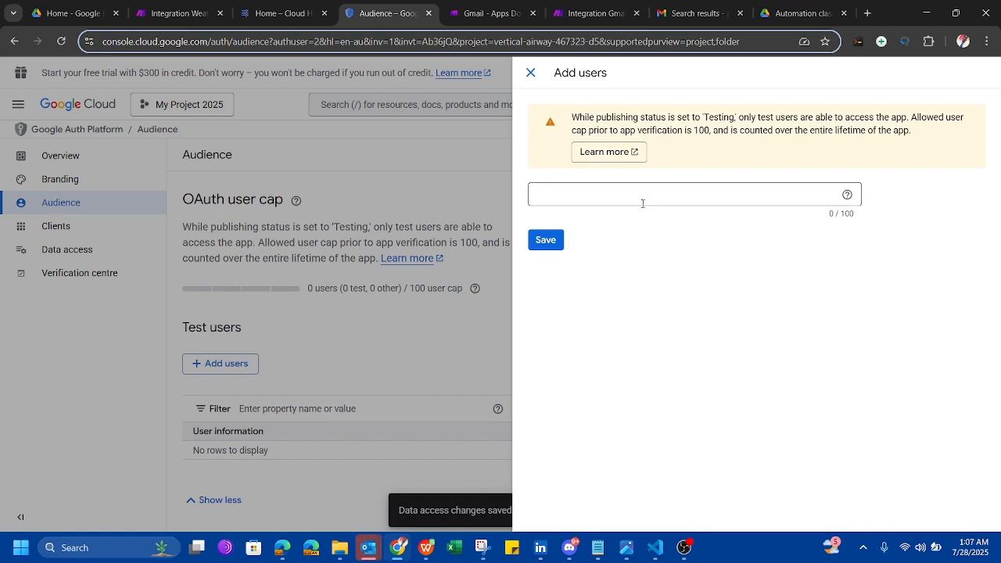
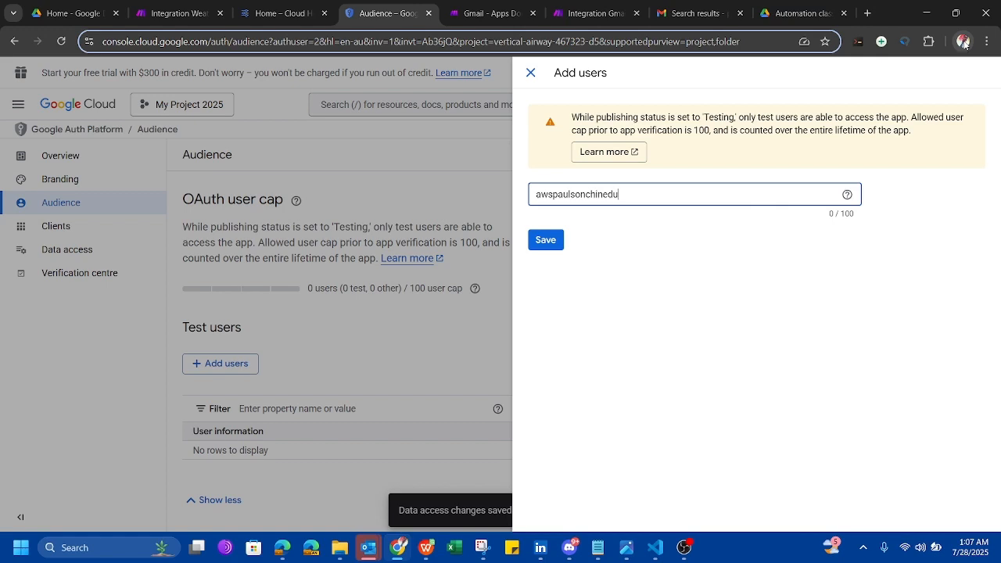
# Correct the entry to the account's full Gmail address and save the test user.
pyautogui.click(965, 43)
pyautogui.click(964, 43)
pyautogui.click(670, 198)
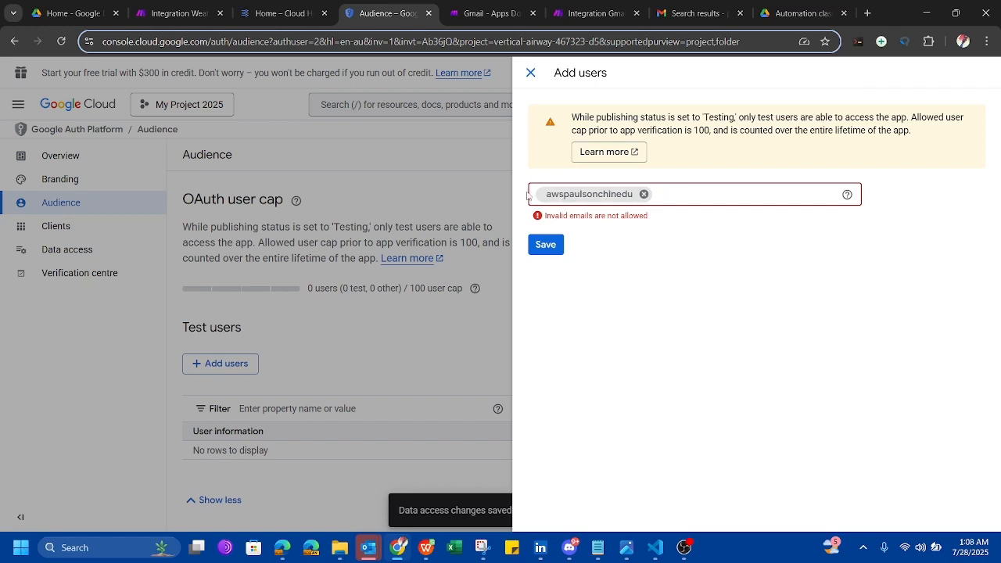
pyautogui.press('BackSpace')
pyautogui.press('BackSpace')
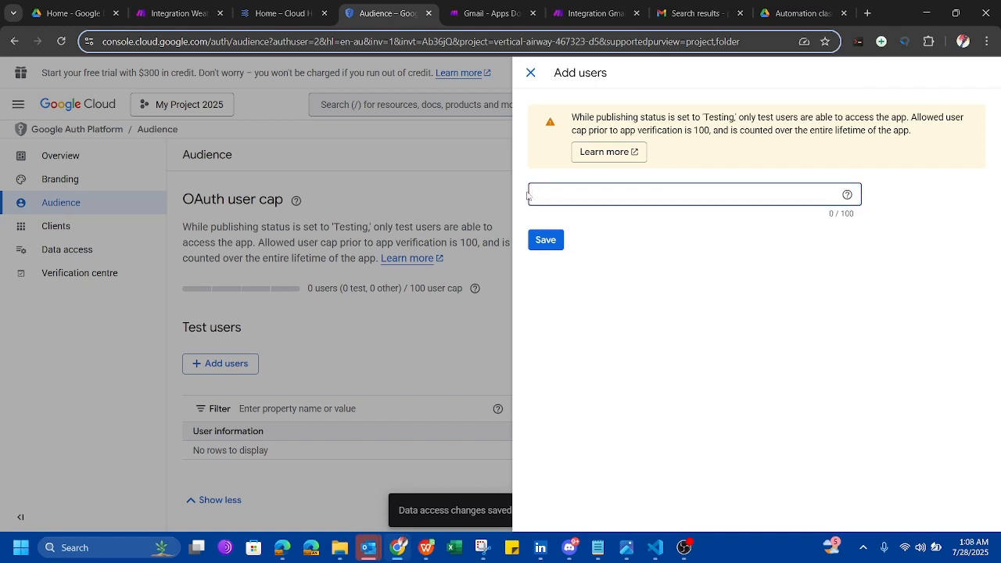
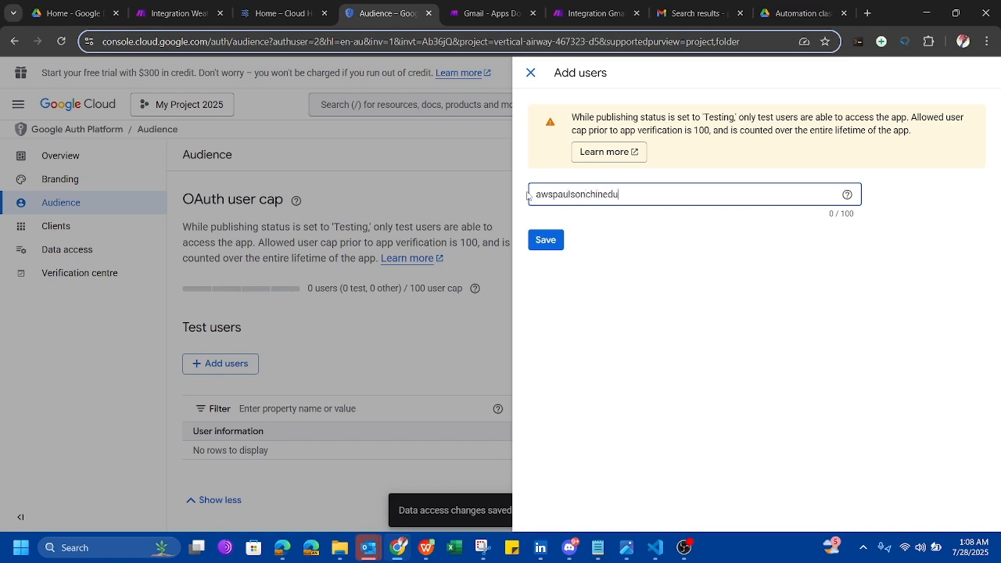
pyautogui.click(543, 246)
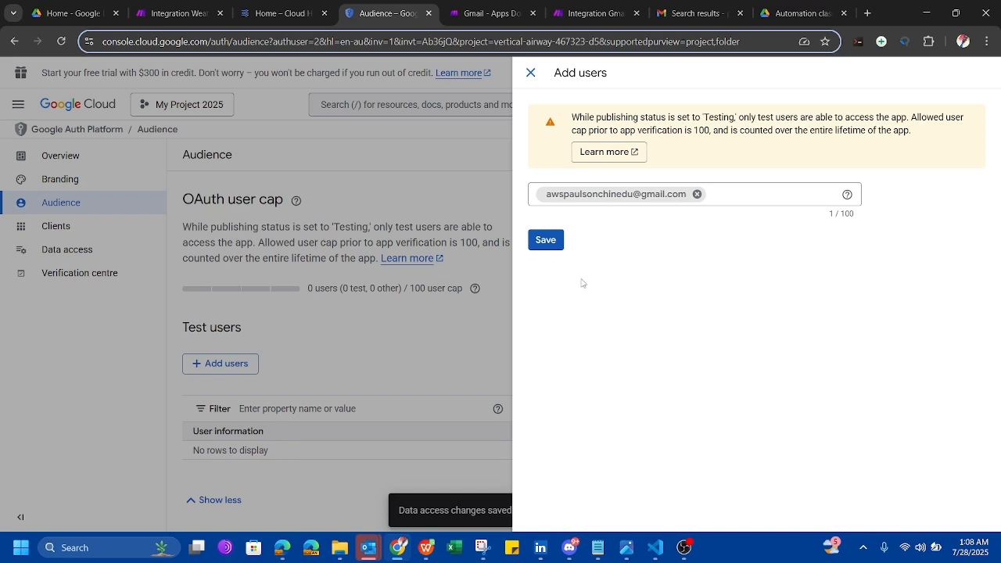
pyautogui.click(550, 245)
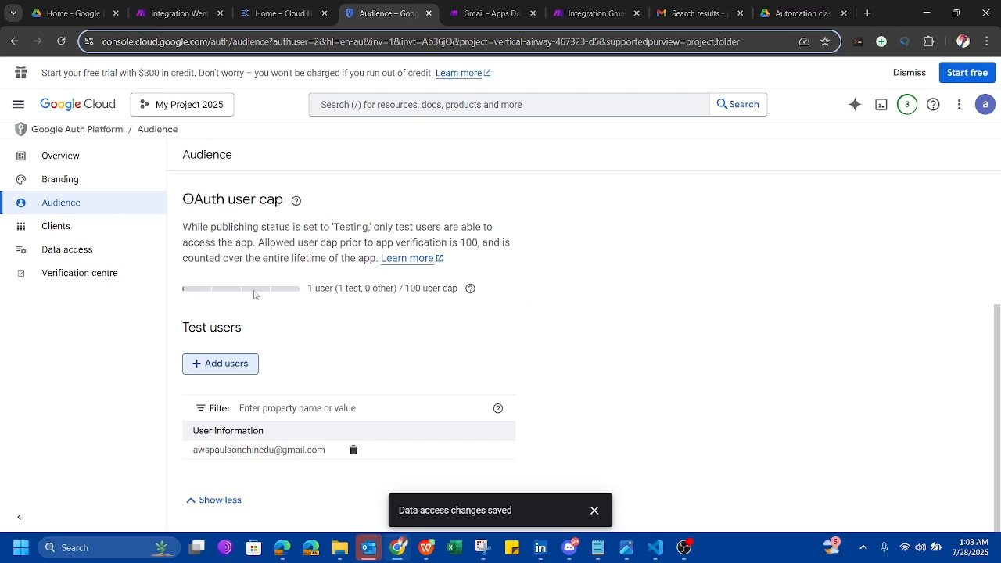
# On the Branding page, add a first authorised domain entry, left empty.
pyautogui.click(60, 180)
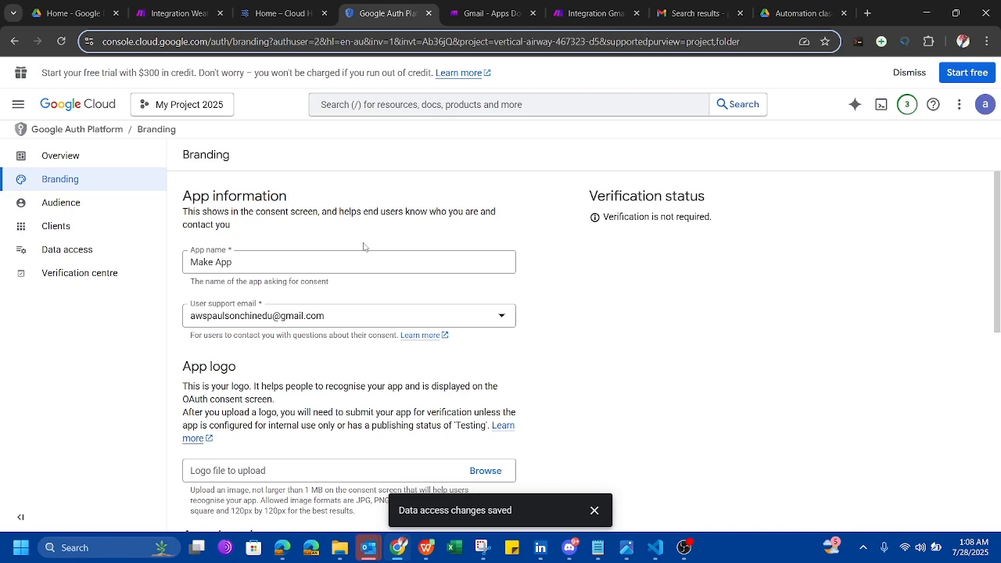
pyautogui.scroll(-3, 579, 363)
pyautogui.scroll(-3, 579, 363)
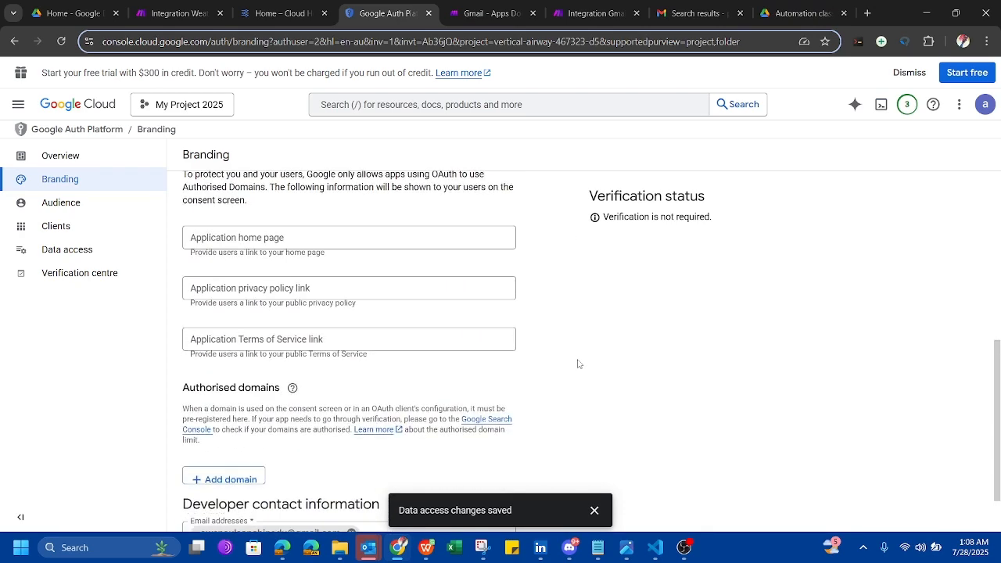
pyautogui.scroll(2, 579, 364)
pyautogui.scroll(-3, 579, 364)
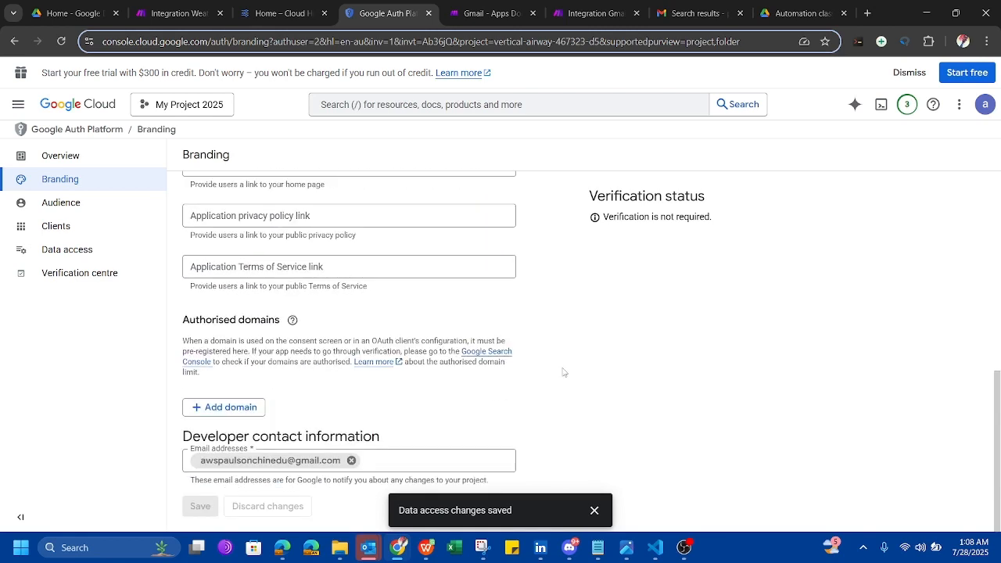
pyautogui.click(245, 409)
pyautogui.scroll(-1, 403, 430)
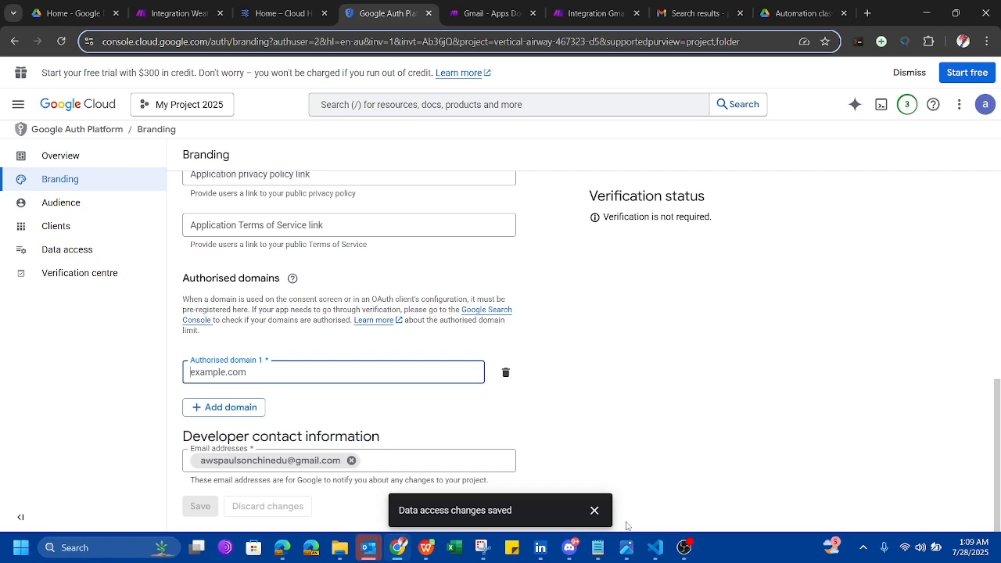
pyautogui.click(602, 553)
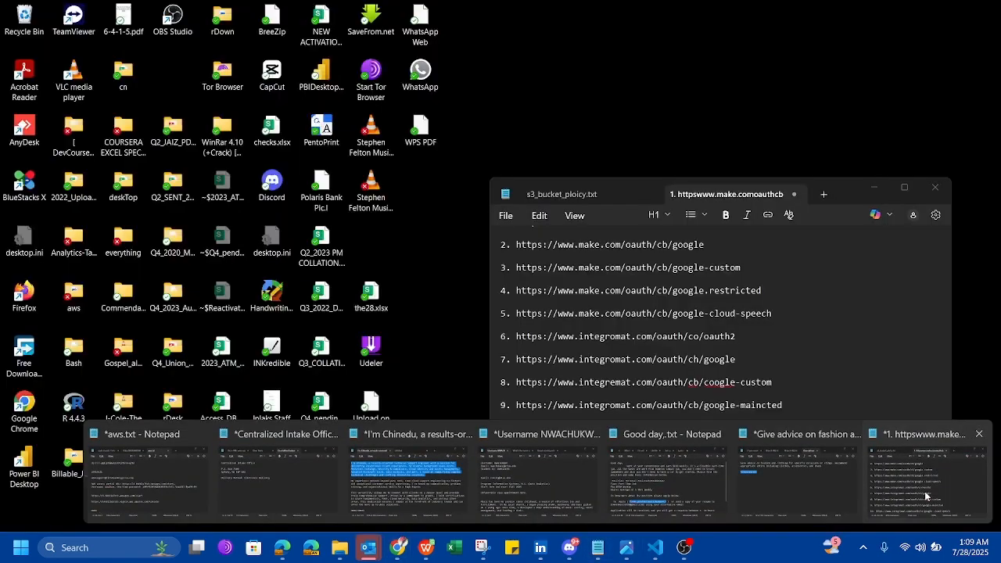
# Paste the Make oauth2 callback URL from Notepad into authorised domain 1.
pyautogui.click(925, 496)
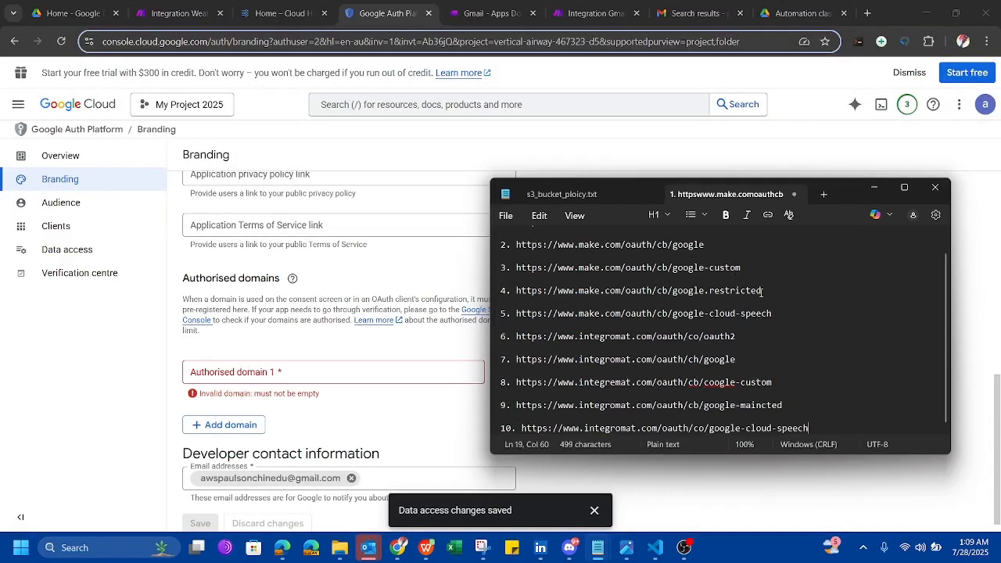
pyautogui.scroll(1, 739, 284)
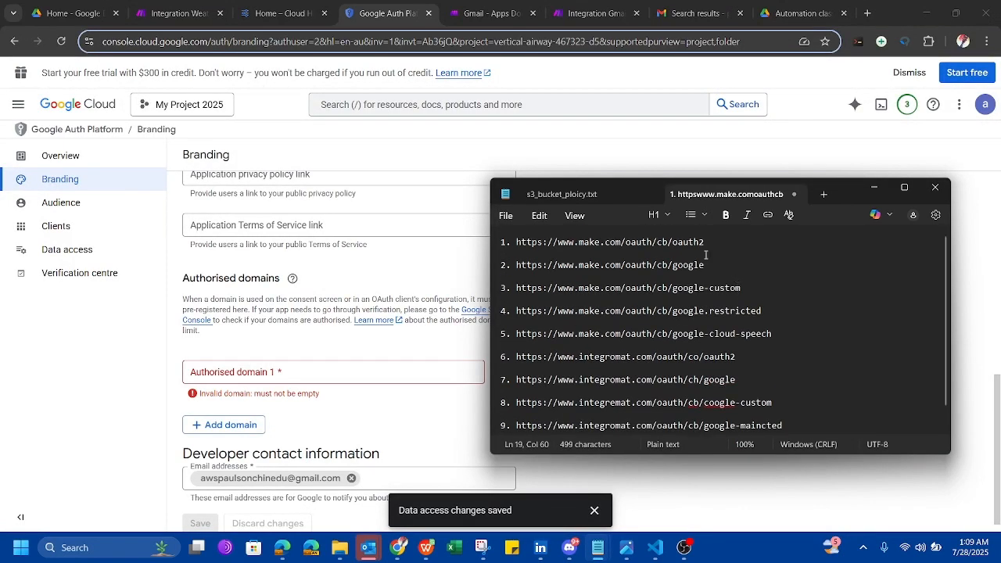
pyautogui.moveTo(705, 243); pyautogui.dragTo(517, 239)
pyautogui.hotkey('ctrl', 'c')
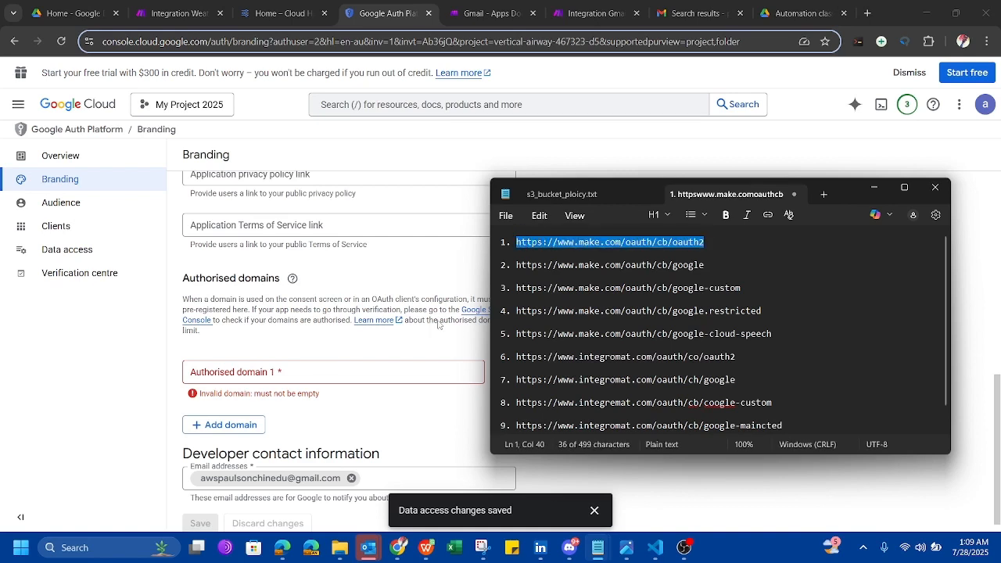
pyautogui.click(293, 371)
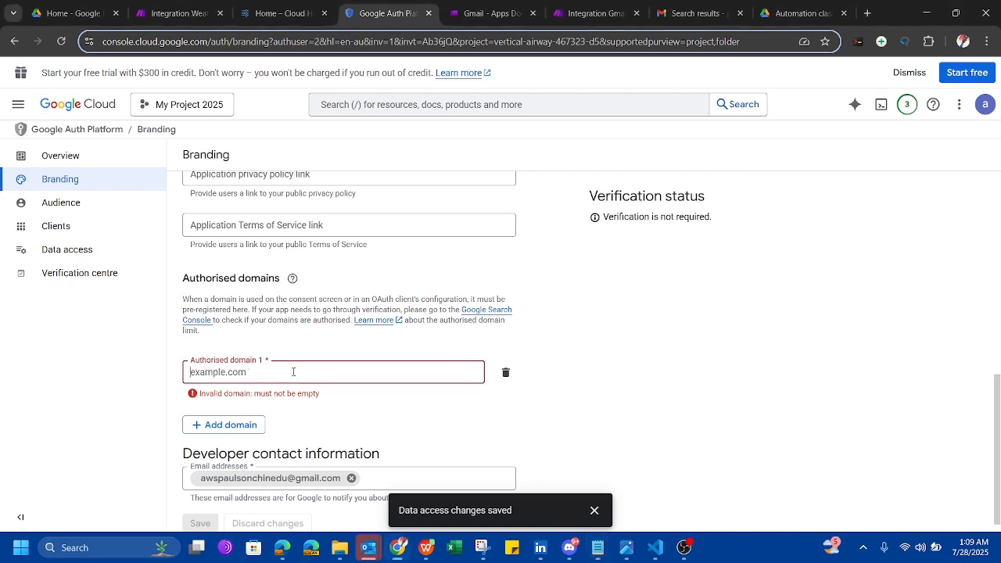
pyautogui.hotkey('ctrl', 'v')
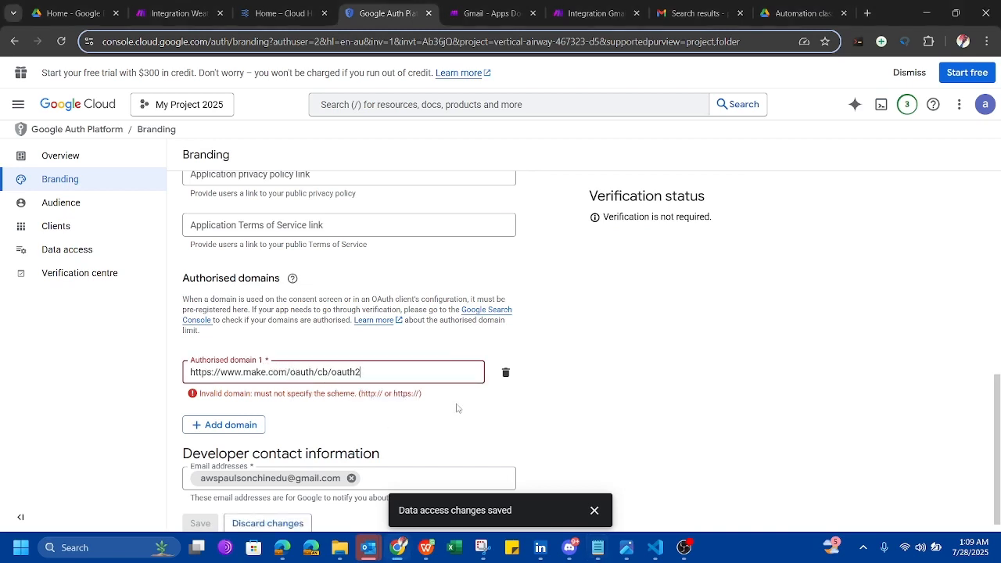
pyautogui.click(475, 411)
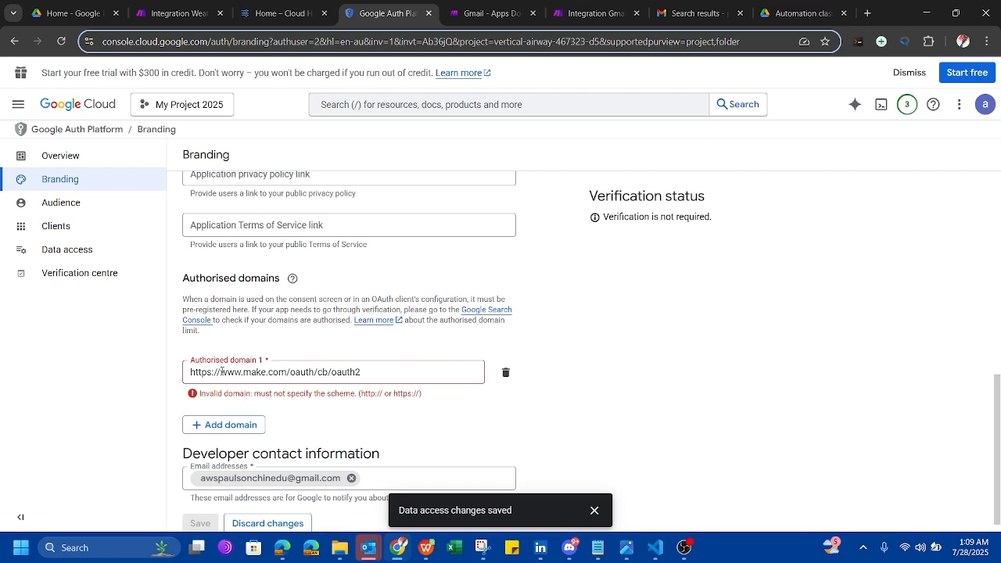
pyautogui.moveTo(220, 372); pyautogui.dragTo(160, 374)
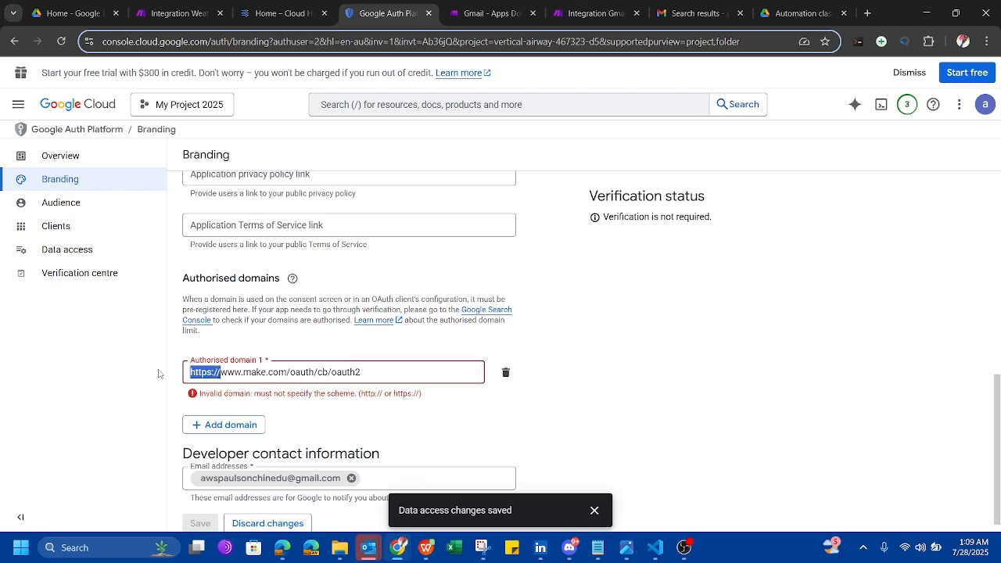
pyautogui.press('BackSpace')
pyautogui.click(397, 414)
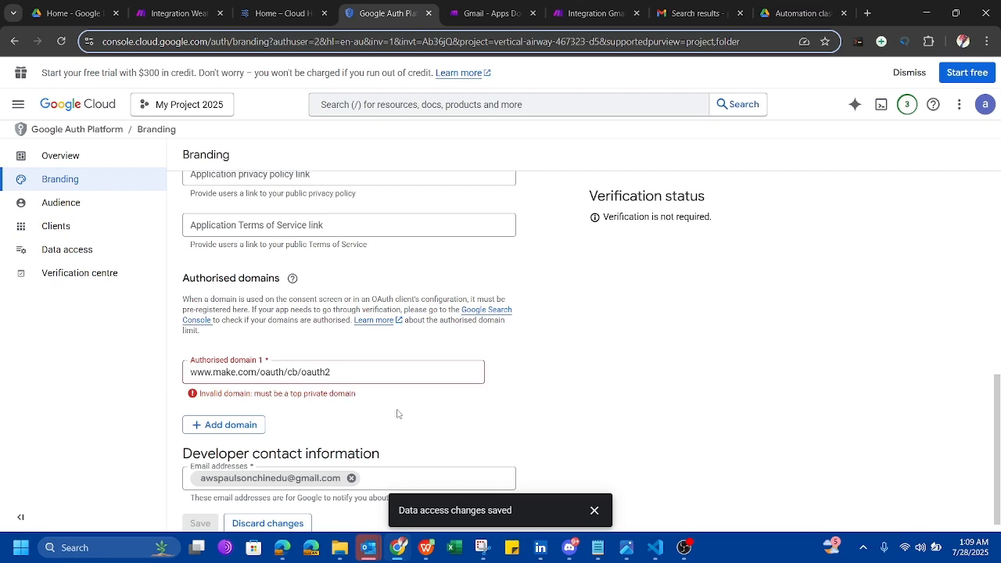
pyautogui.click(385, 373)
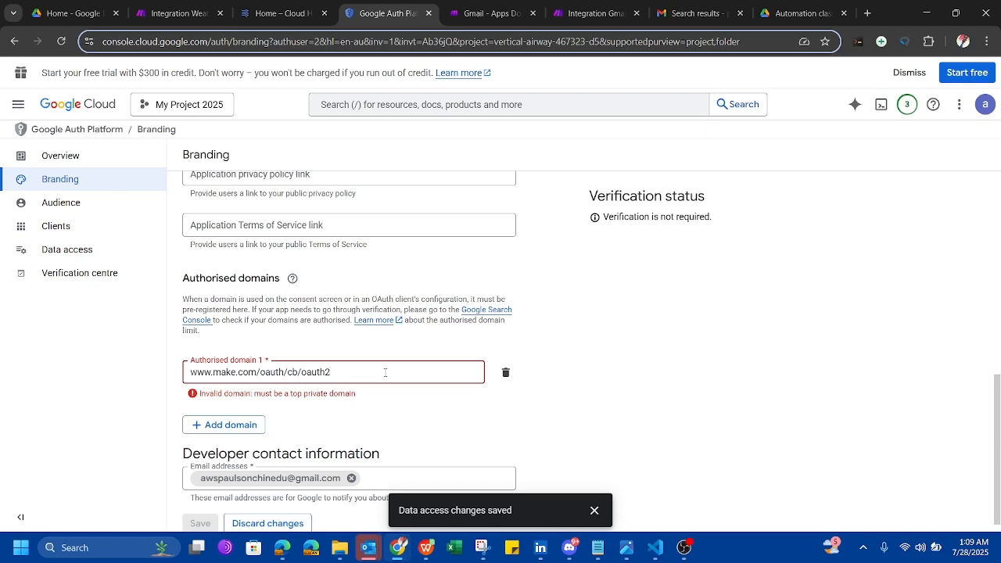
pyautogui.moveTo(385, 373); pyautogui.dragTo(163, 370)
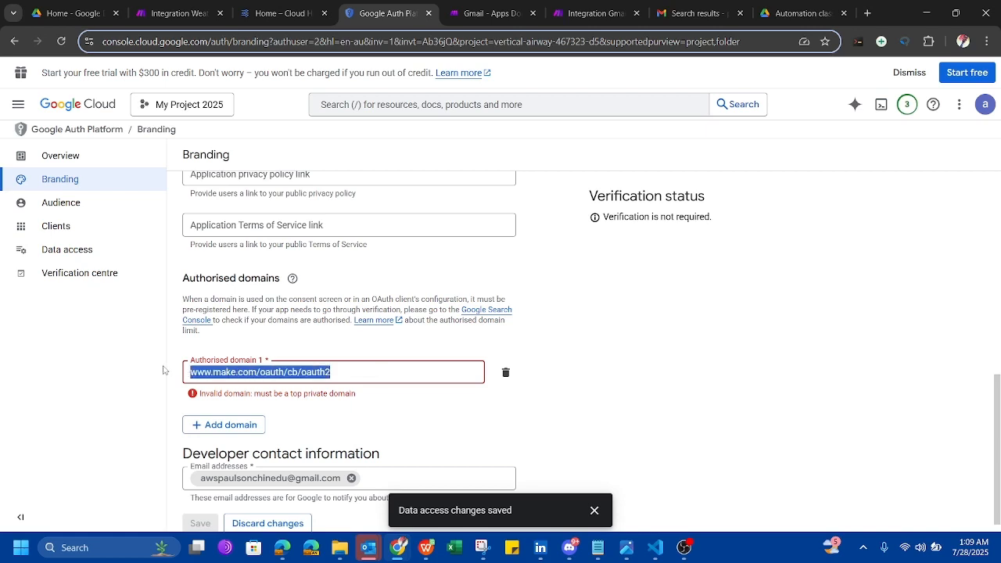
pyautogui.hotkey('ctrl', 'v')
pyautogui.click(390, 423)
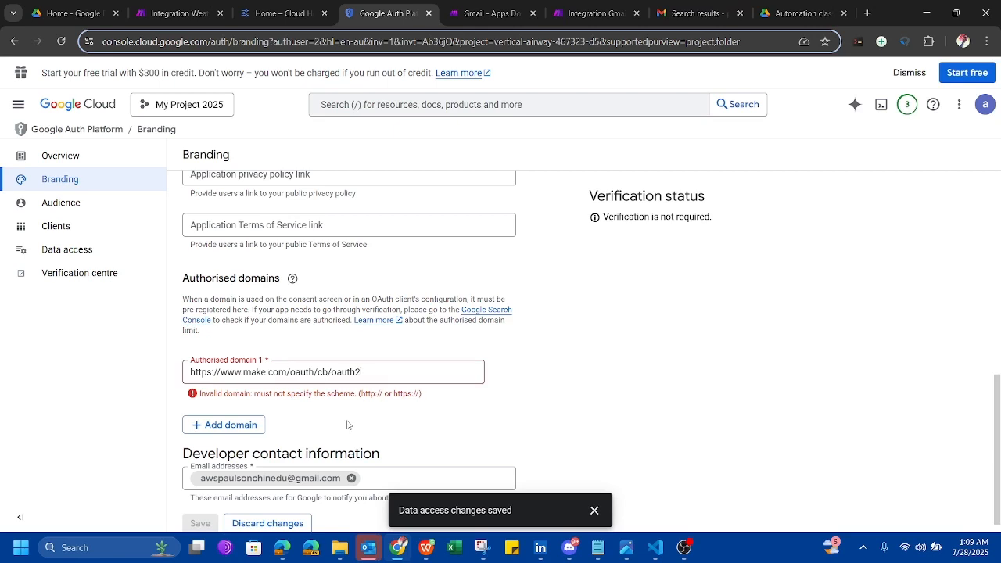
# Add a second authorised domain and paste the google callback URL into it.
pyautogui.click(231, 424)
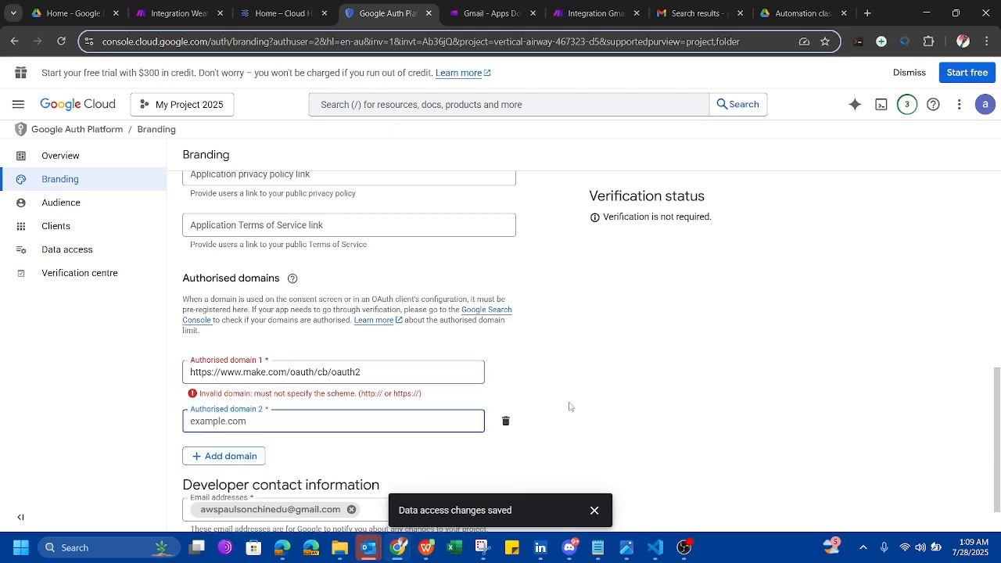
pyautogui.scroll(-1, 572, 407)
pyautogui.click(403, 325)
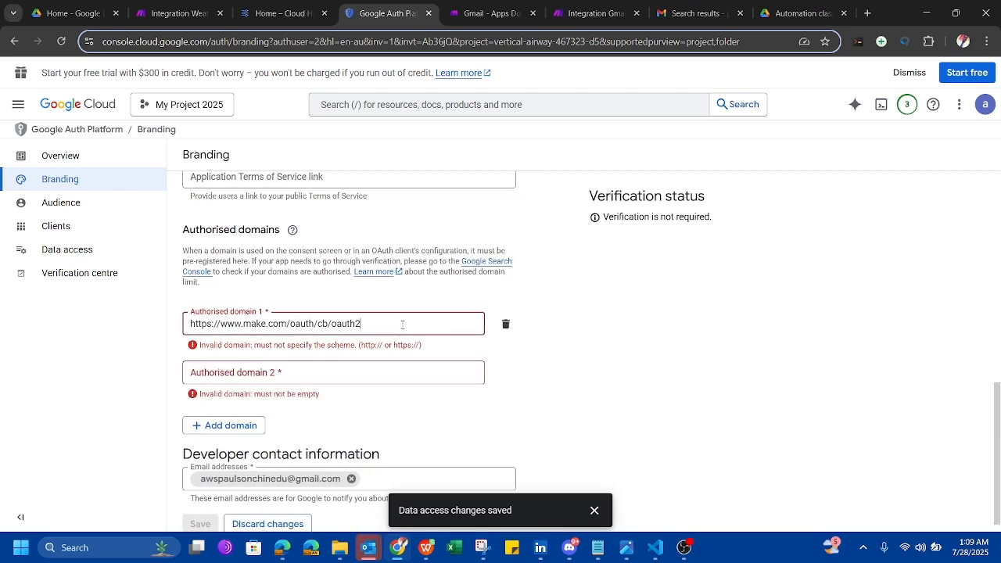
pyautogui.click(397, 372)
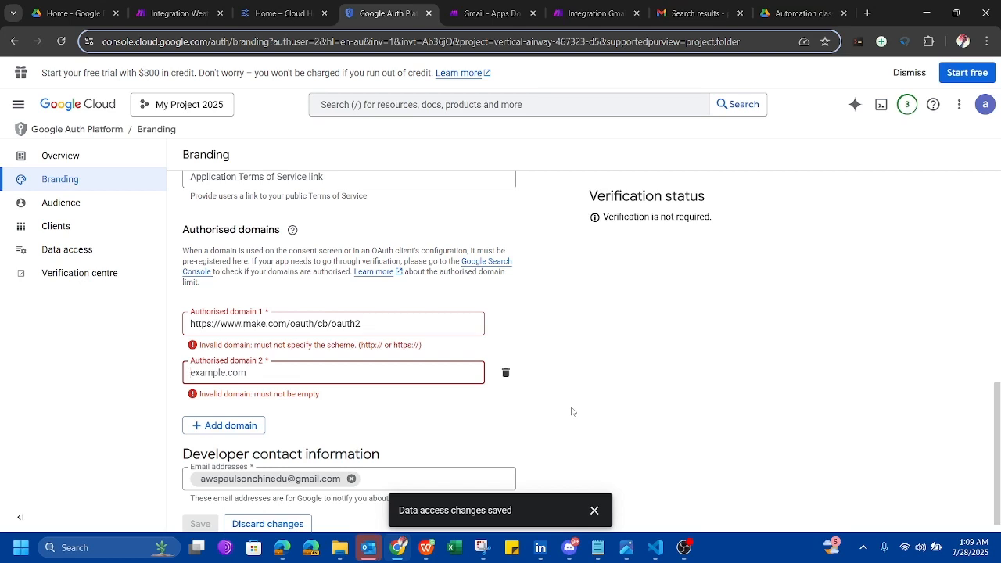
pyautogui.scroll(-1, 571, 411)
pyautogui.write('https://www.make.com/oauth/cb/google')
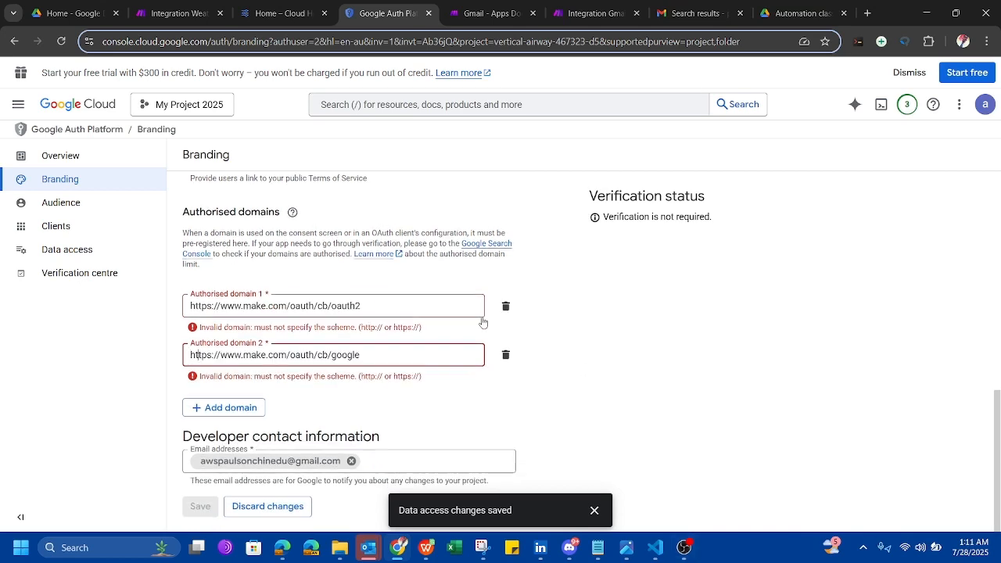
# Replace the two domains with Make.com and Integromat.com and save the branding.
pyautogui.moveTo(391, 306); pyautogui.dragTo(154, 303)
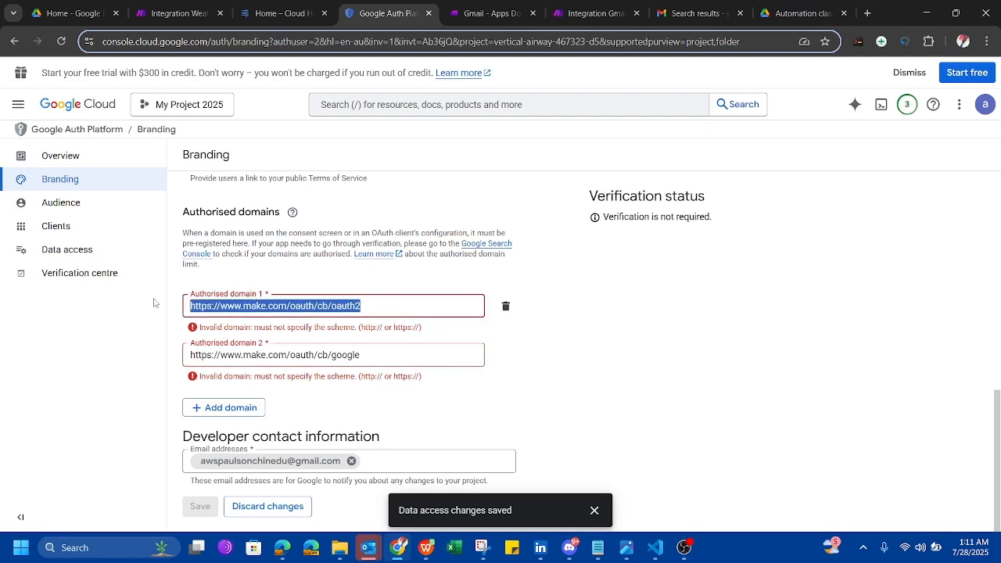
pyautogui.write('Make')
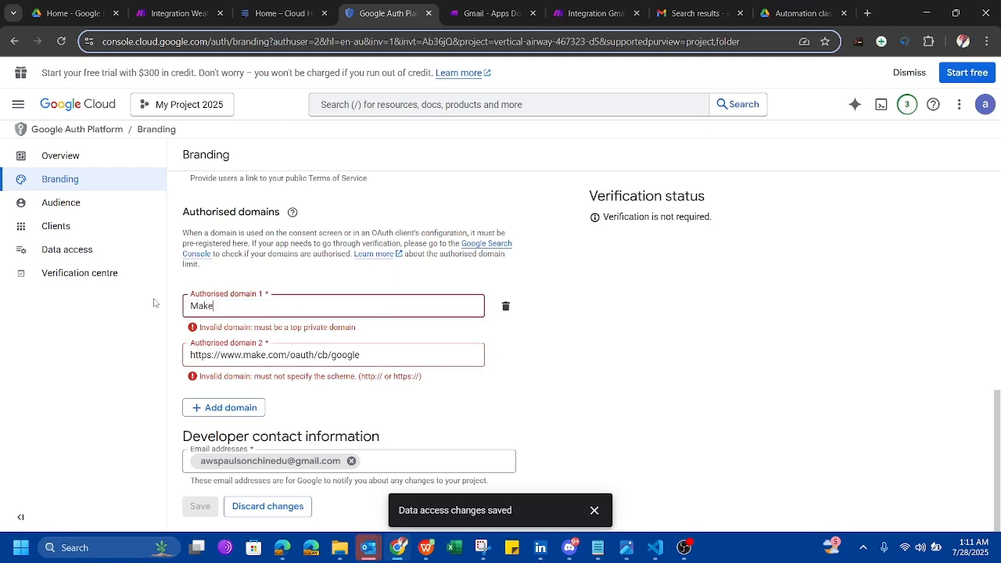
pyautogui.write('.com')
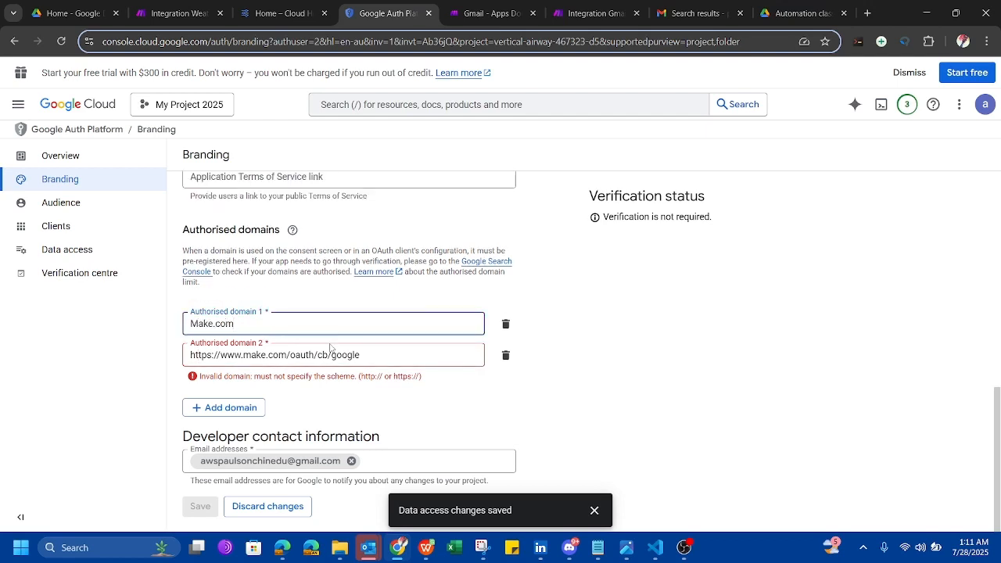
pyautogui.moveTo(369, 354); pyautogui.dragTo(135, 348)
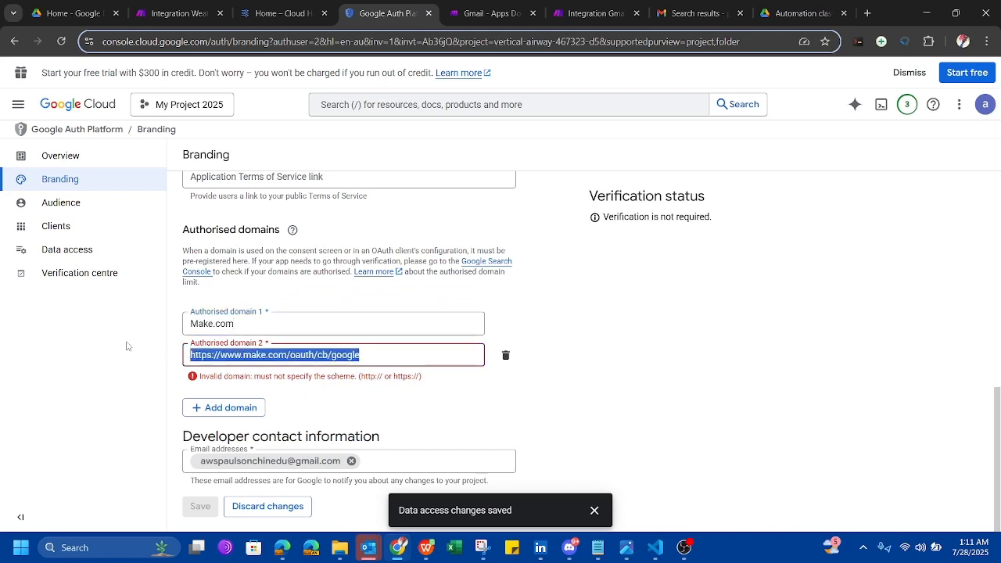
pyautogui.write('Inte')
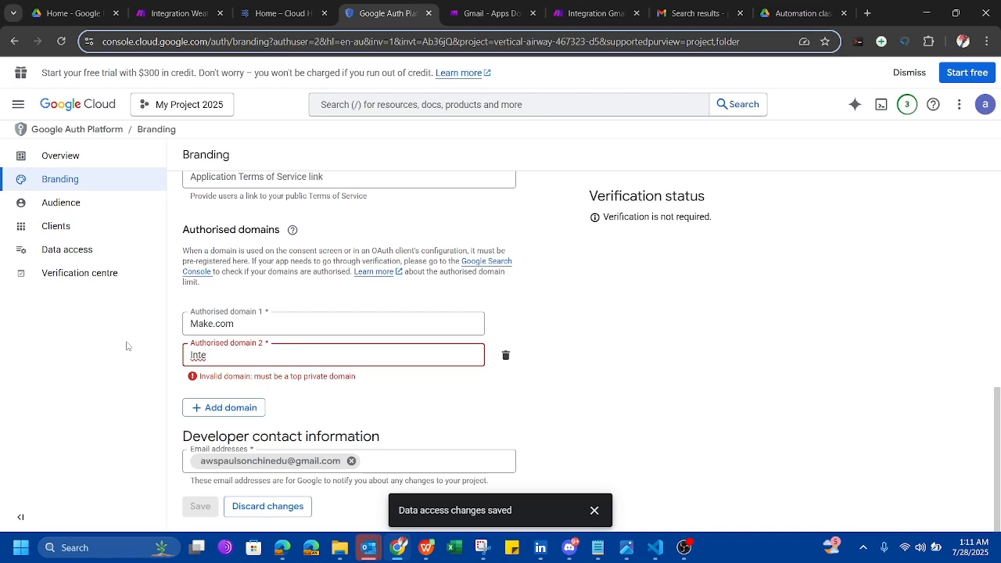
pyautogui.write('gromat.com')
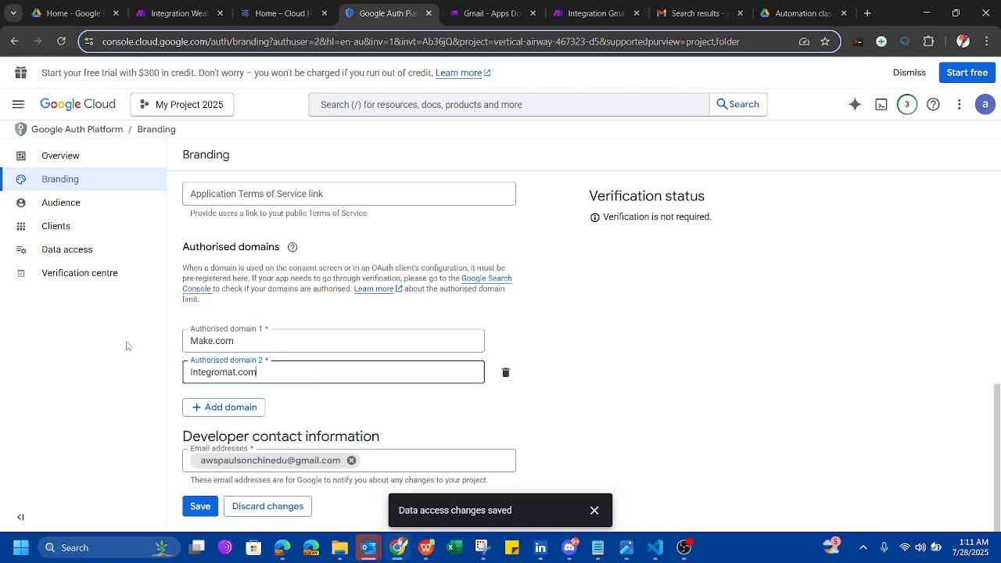
pyautogui.click(583, 384)
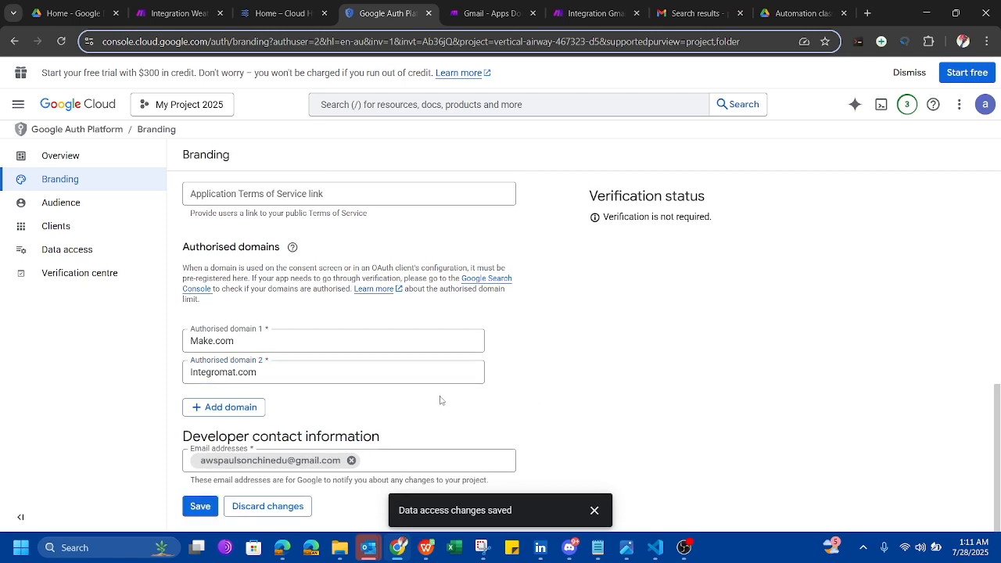
pyautogui.click(198, 504)
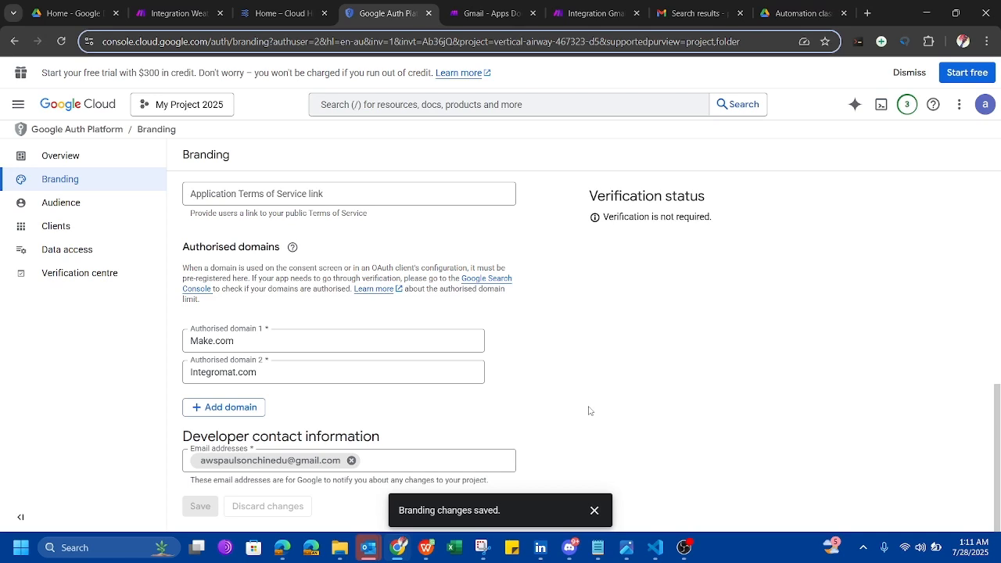
# Search the console for 'apis'.
pyautogui.click(435, 102)
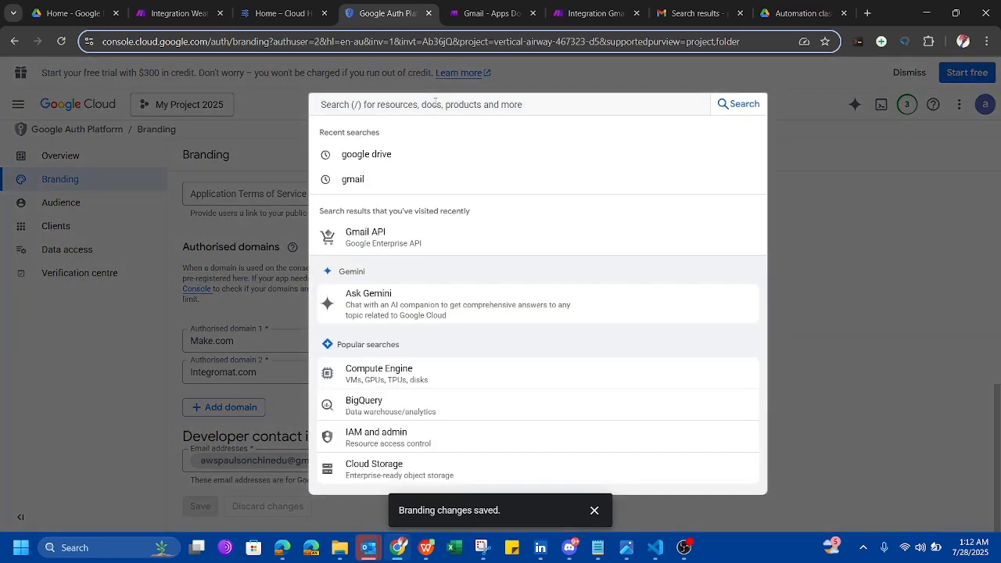
pyautogui.write('api')
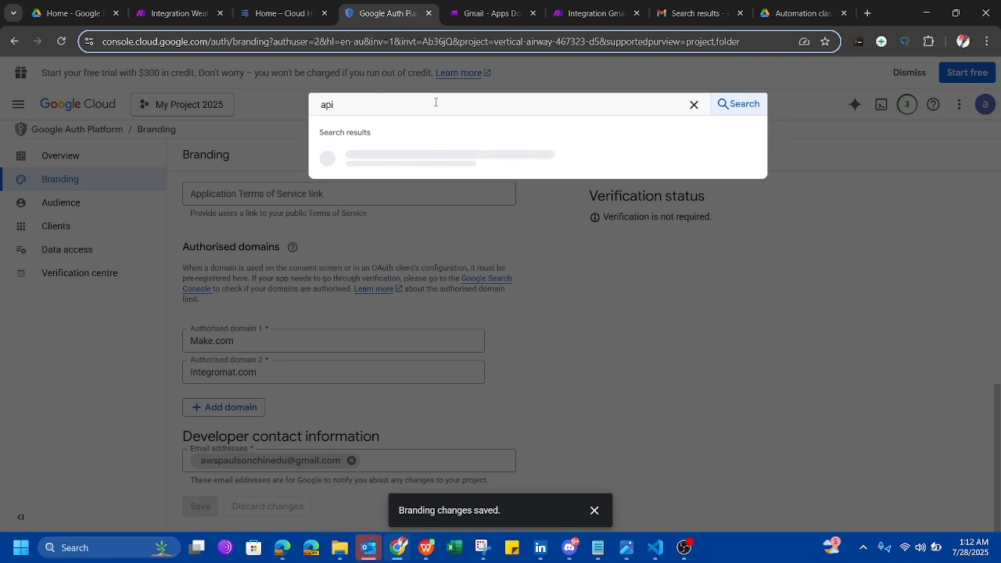
pyautogui.write('s')
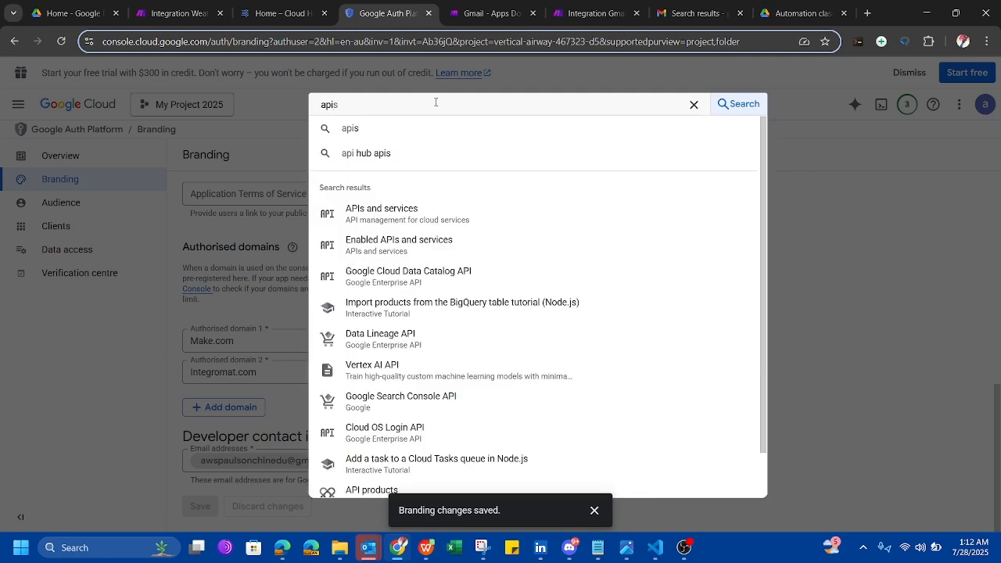
# Go to the OAuth Clients section and bring up the Create OAuth client ID form.
pyautogui.click(54, 228)
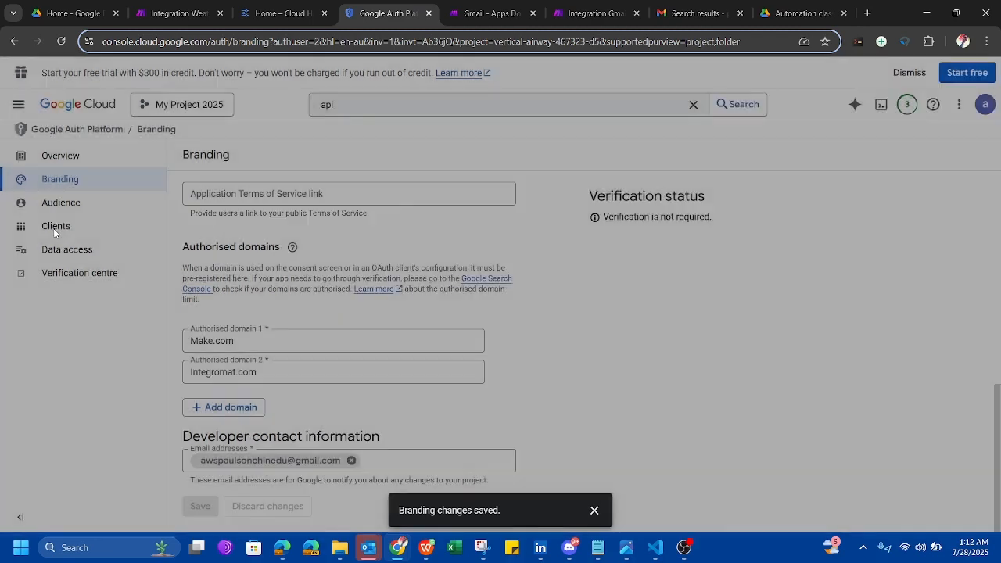
pyautogui.click(55, 231)
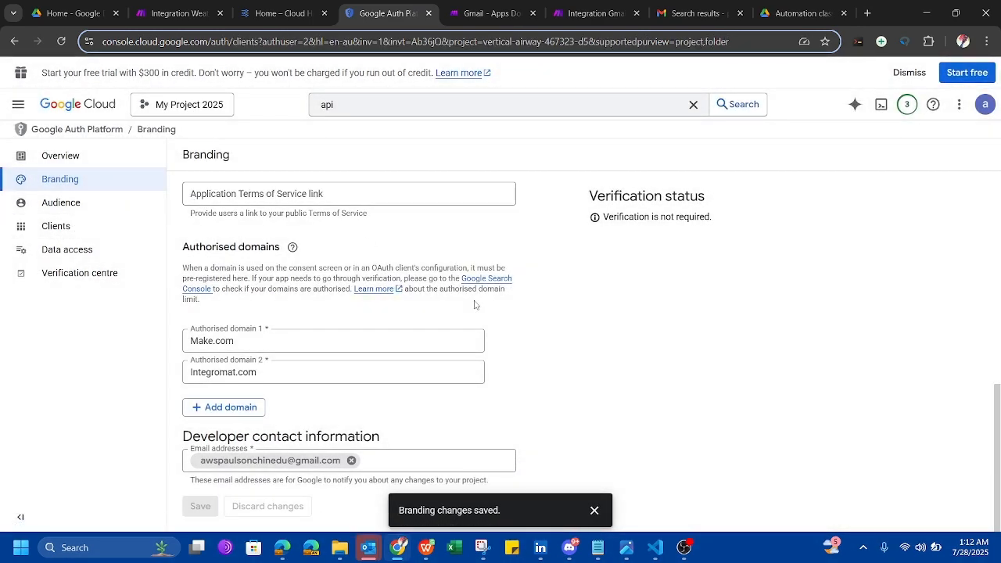
pyautogui.scroll(8, 611, 368)
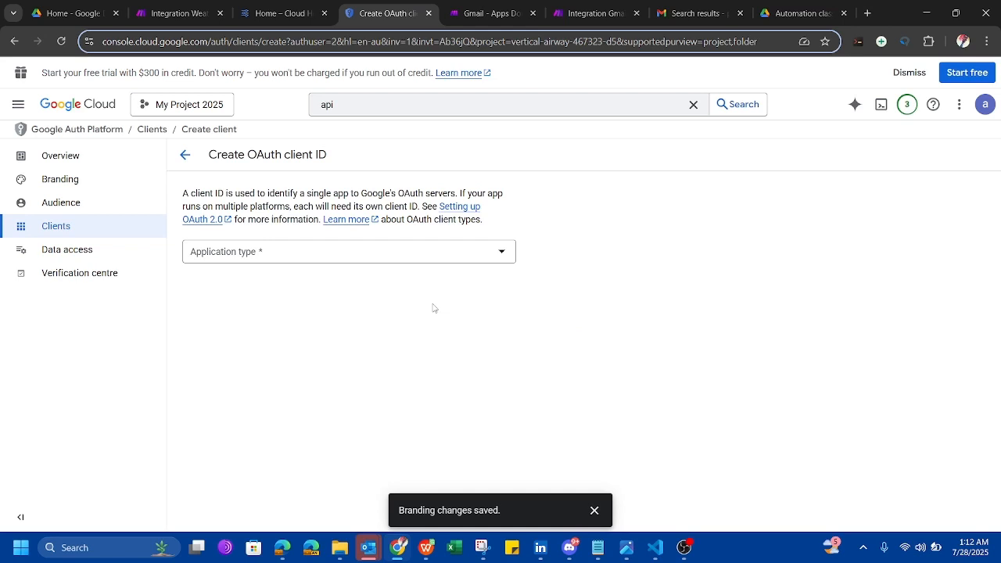
# Set Application type to Web application and rename the client from 'Web client 1' to 'Make'.
pyautogui.click(505, 251)
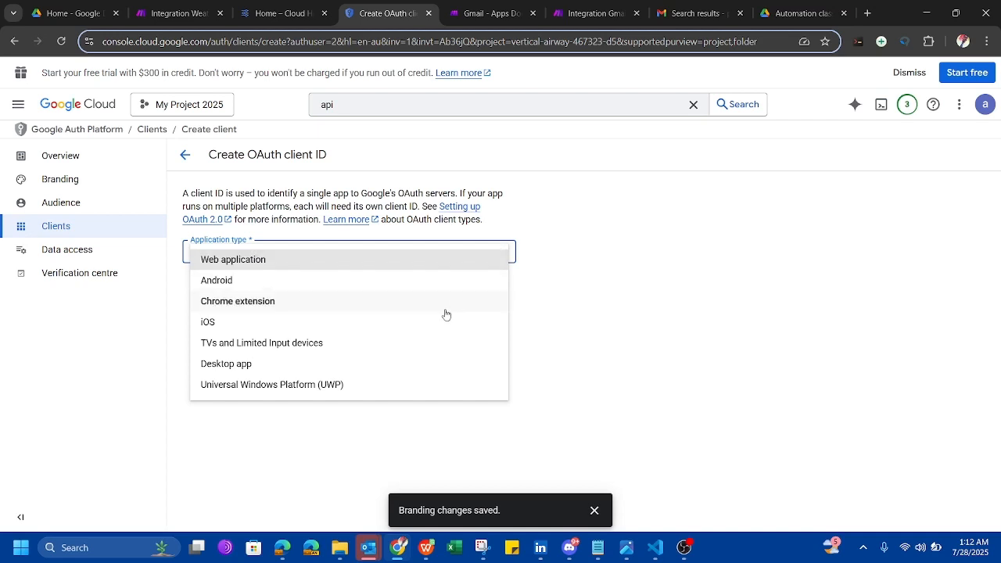
pyautogui.click(387, 262)
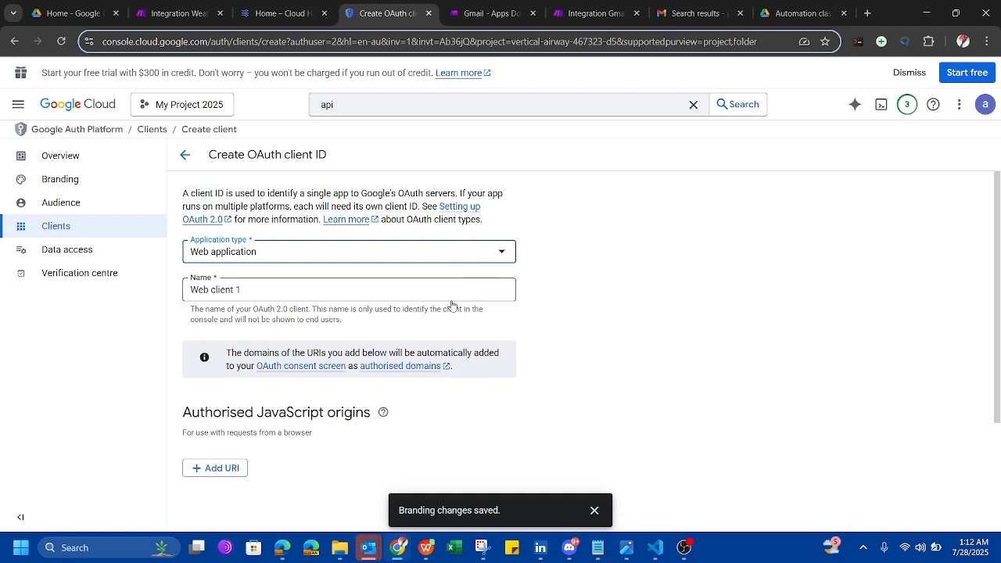
pyautogui.click(401, 287)
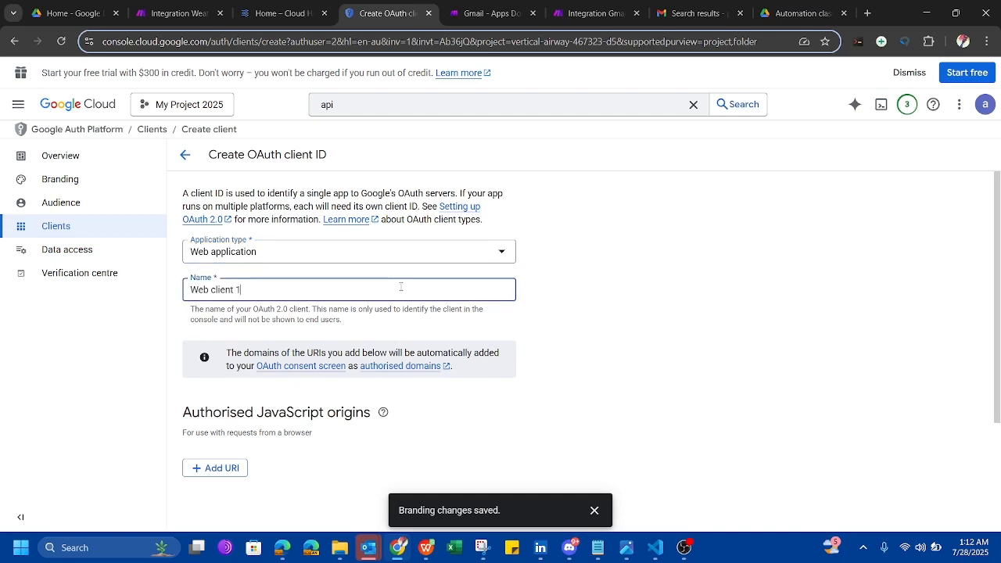
pyautogui.press('BackSpace')
pyautogui.press('BackSpace')
pyautogui.press('BackSpace')
pyautogui.press('BackSpace')
pyautogui.press('BackSpace')
pyautogui.press('BackSpace')
pyautogui.press('BackSpace')
pyautogui.press('BackSpace')
pyautogui.press('BackSpace')
pyautogui.press('BackSpace')
pyautogui.press('BackSpace')
pyautogui.write('Make')
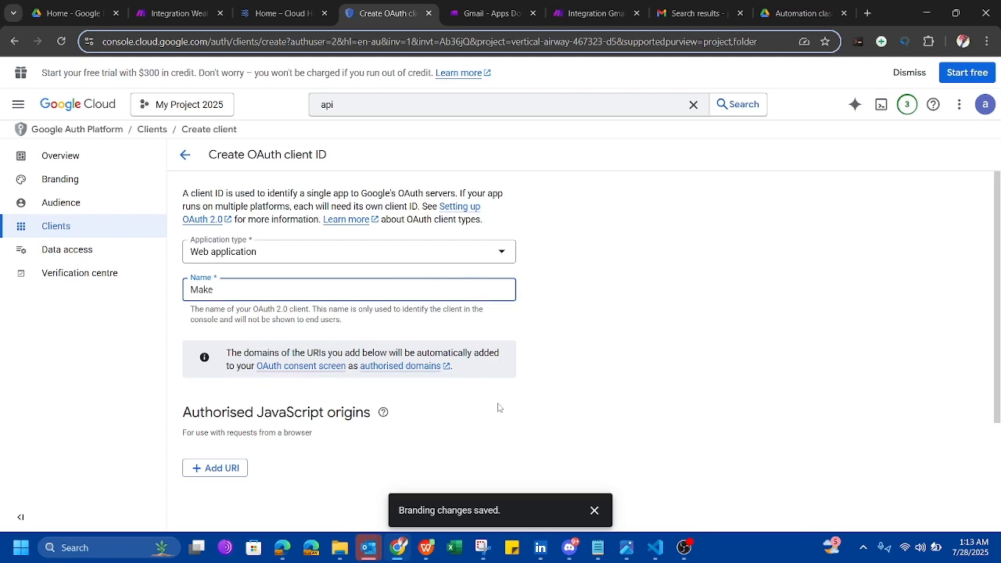
pyautogui.scroll(-2, 499, 408)
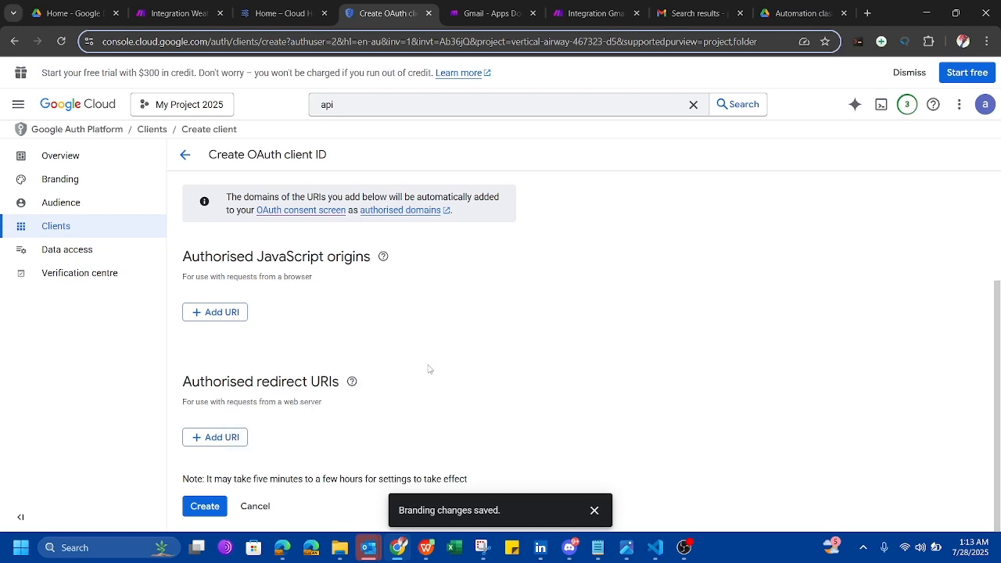
pyautogui.scroll(2, 429, 369)
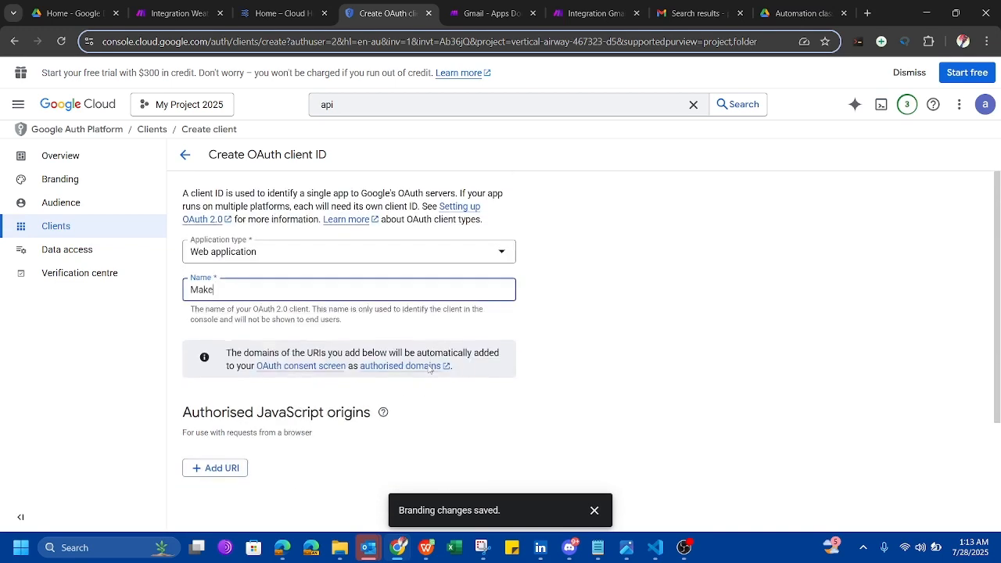
pyautogui.scroll(-2, 429, 370)
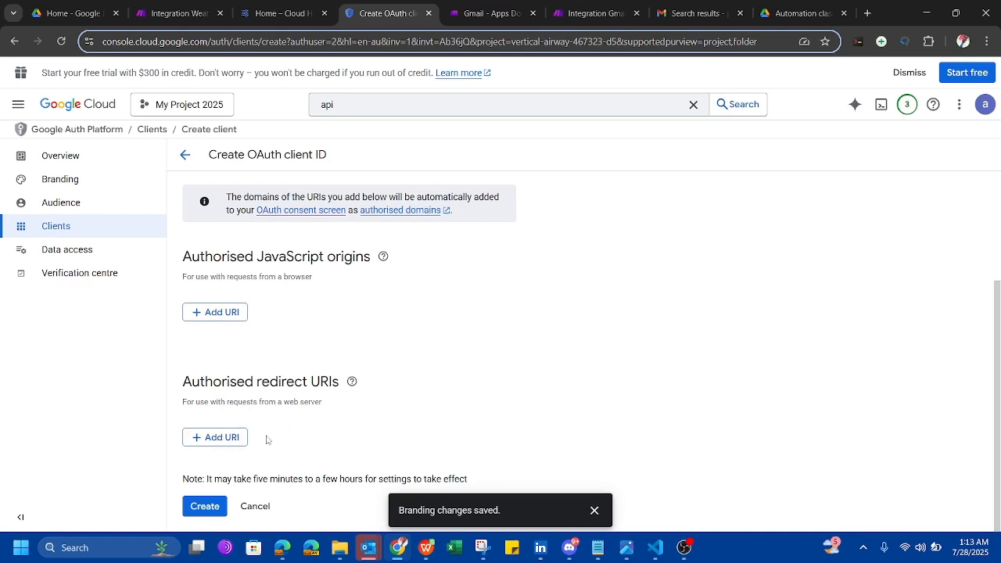
pyautogui.click(222, 438)
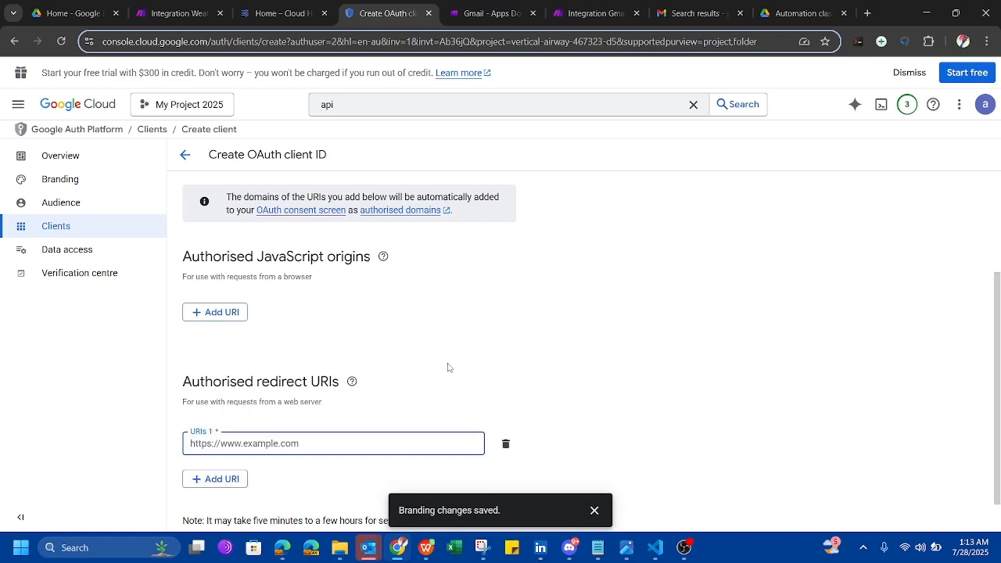
pyautogui.scroll(-1, 449, 367)
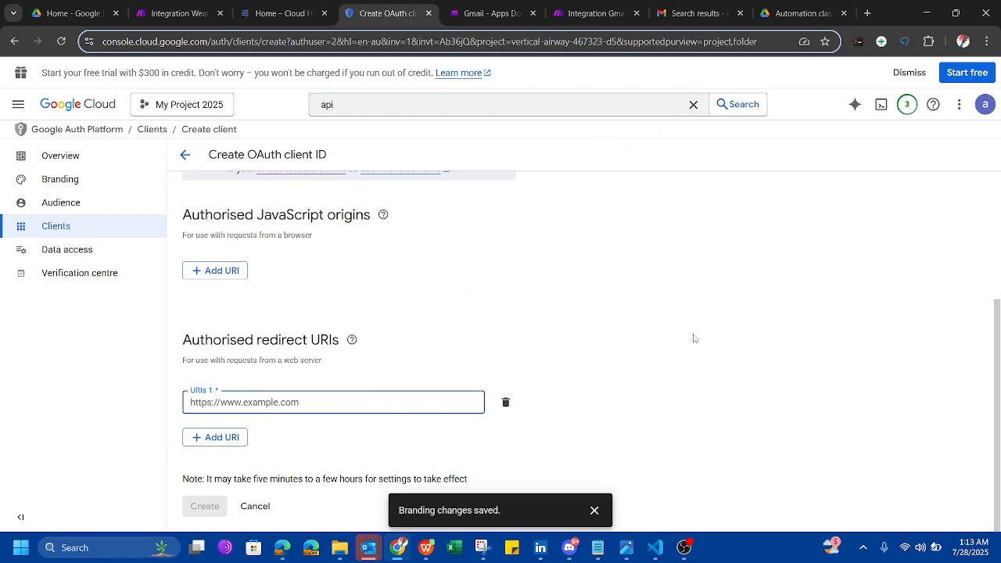
pyautogui.moveTo(601, 549)
pyautogui.click(632, 489)
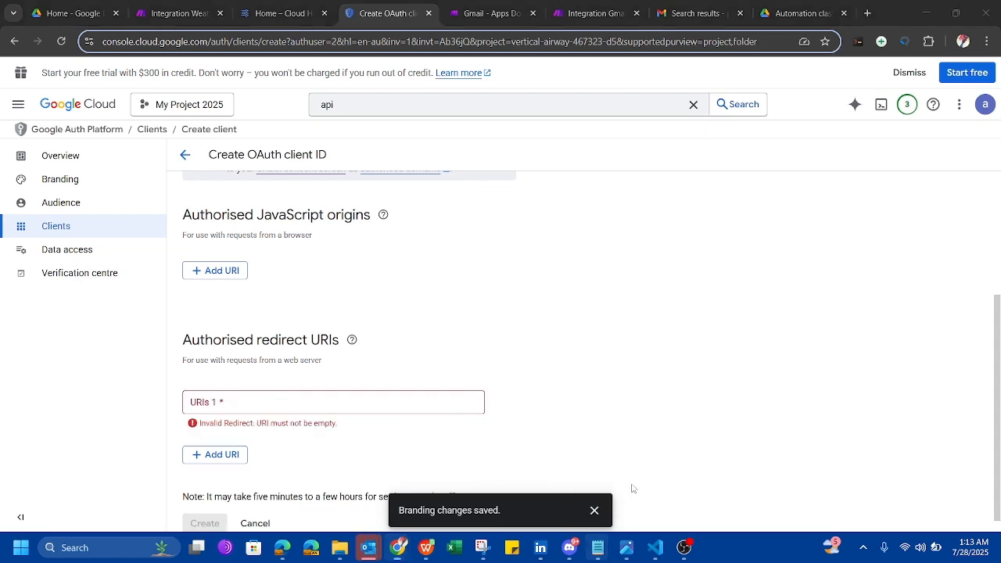
pyautogui.click(601, 549)
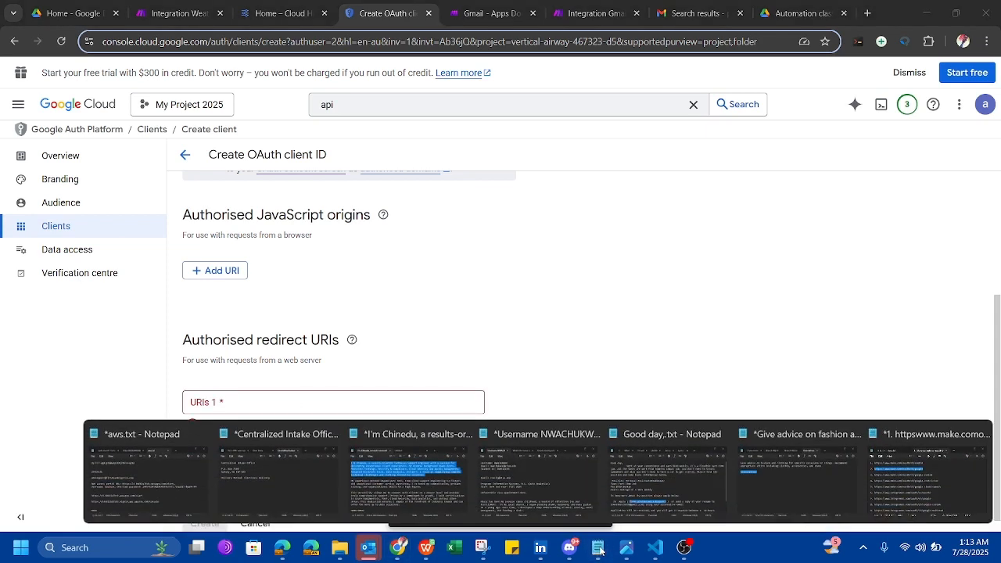
pyautogui.click(932, 475)
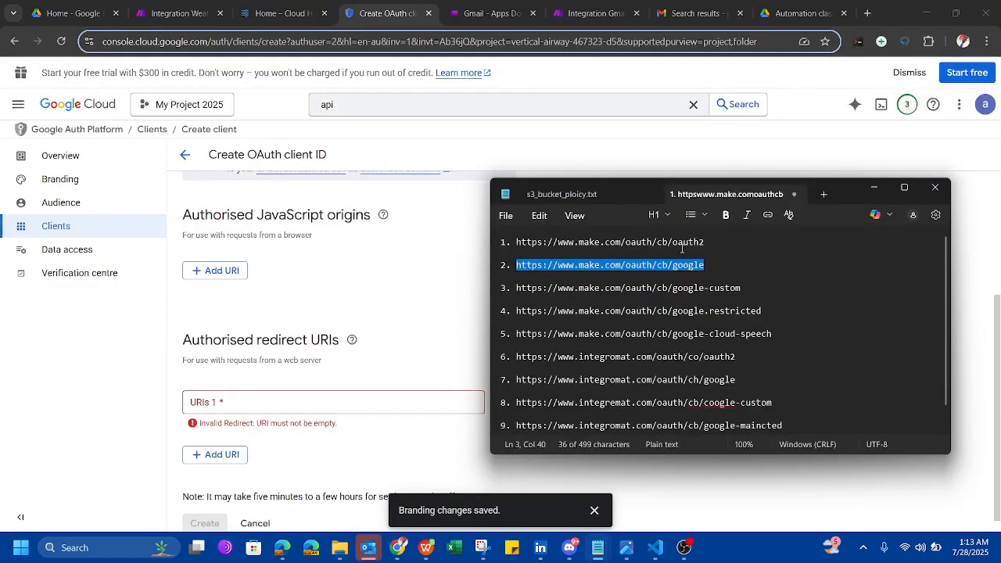
pyautogui.moveTo(707, 240); pyautogui.dragTo(517, 243)
pyautogui.hotkey('ctrl', 'c')
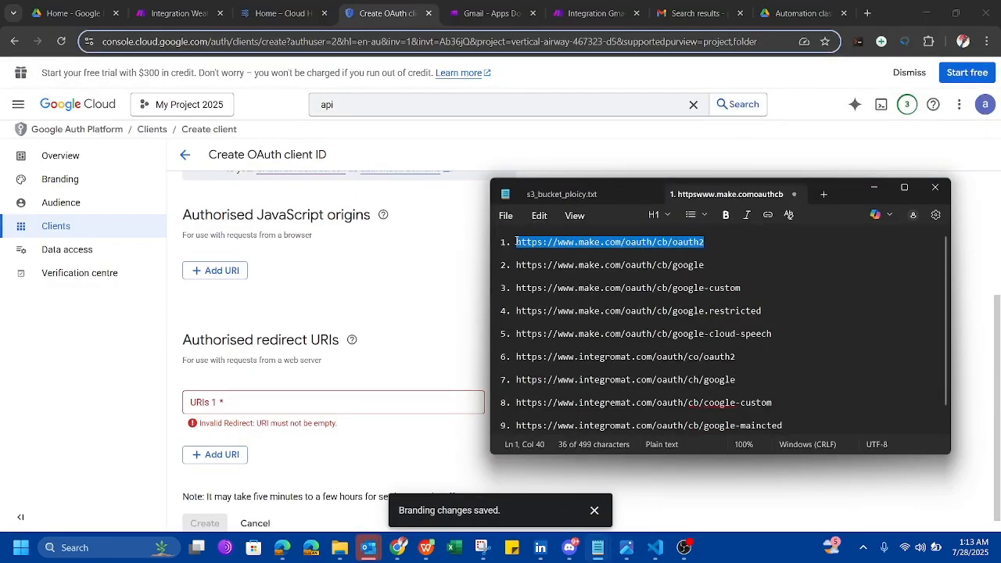
pyautogui.click(344, 400)
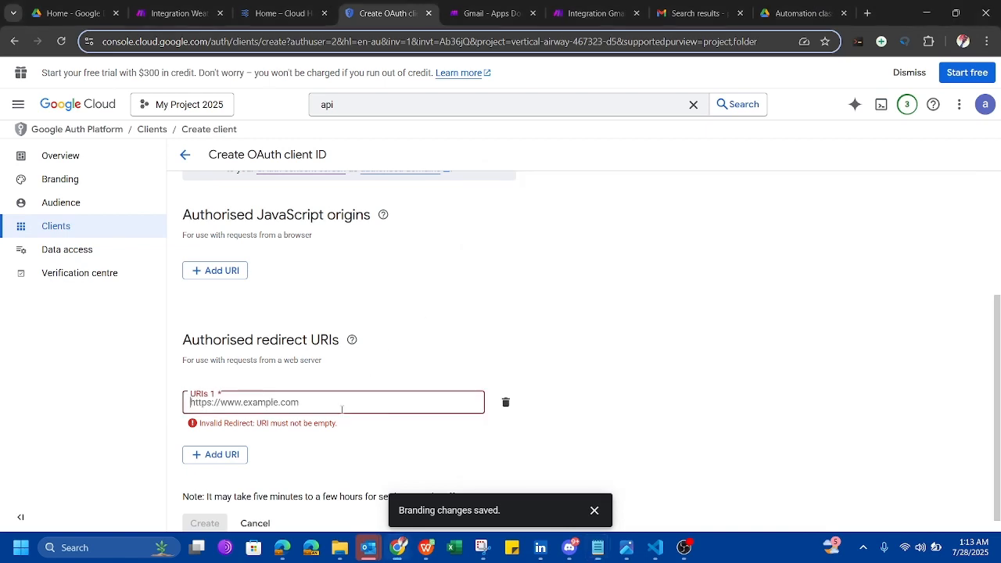
pyautogui.hotkey('ctrl', 'v')
pyautogui.click(226, 443)
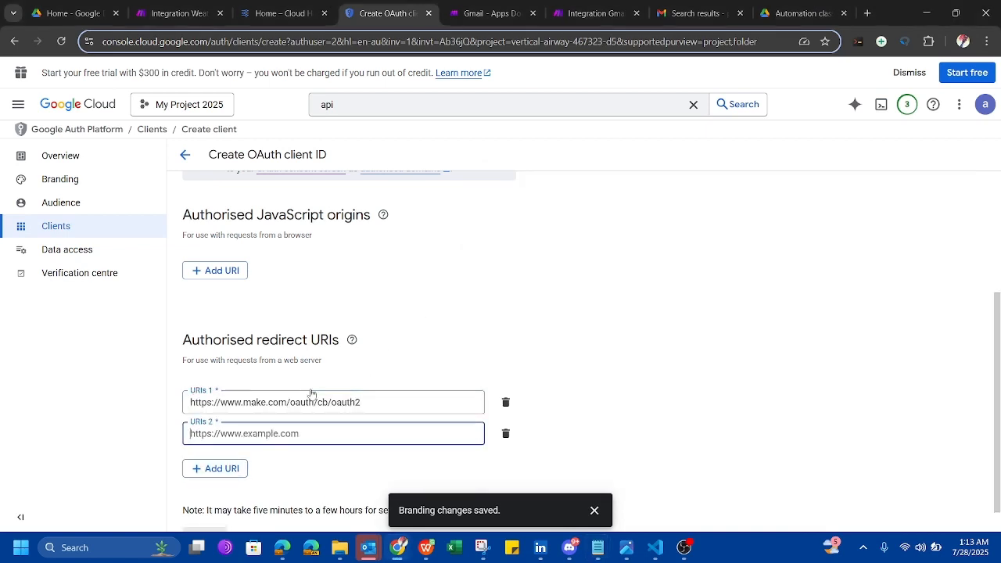
pyautogui.scroll(-1, 427, 320)
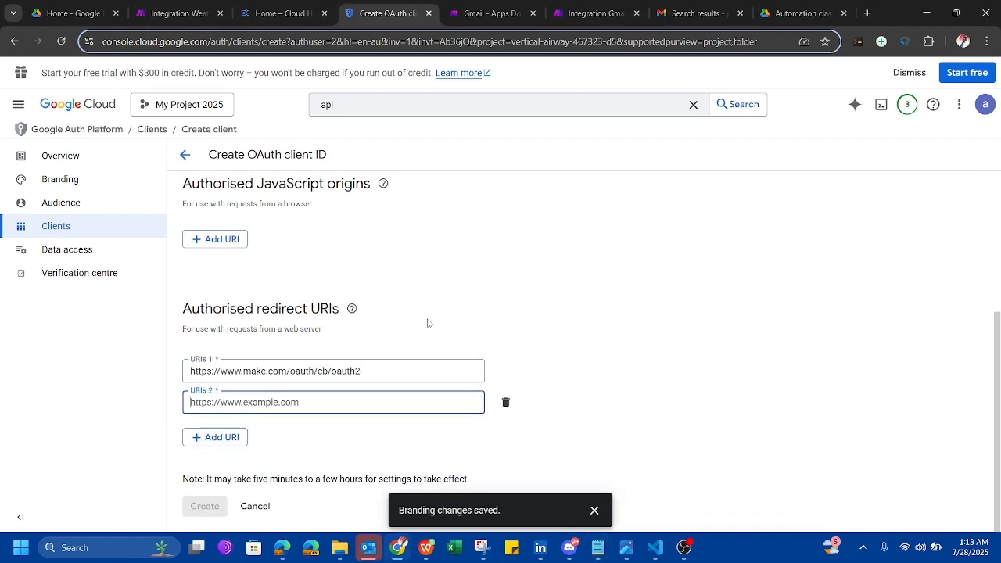
pyautogui.click(609, 541)
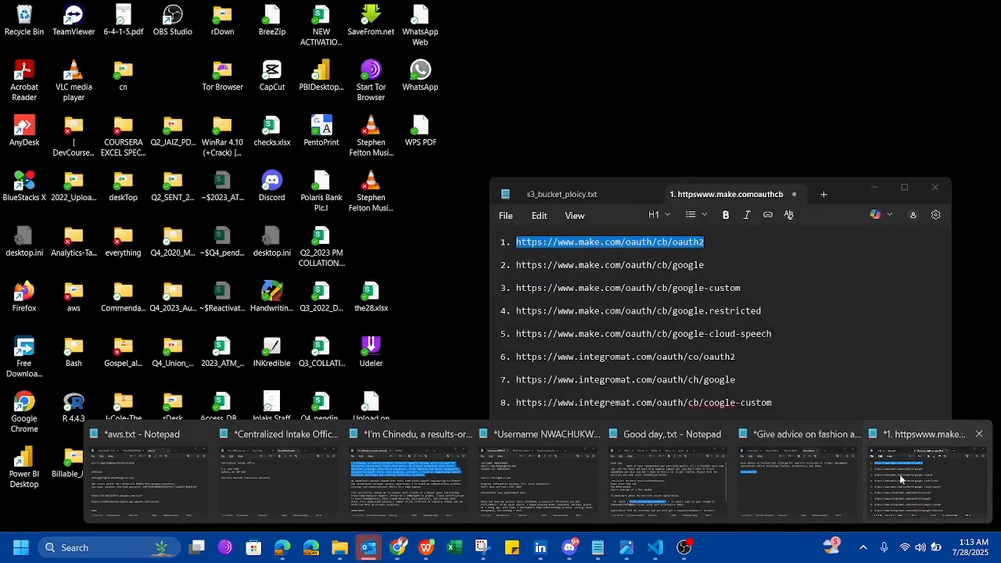
pyautogui.click(900, 474)
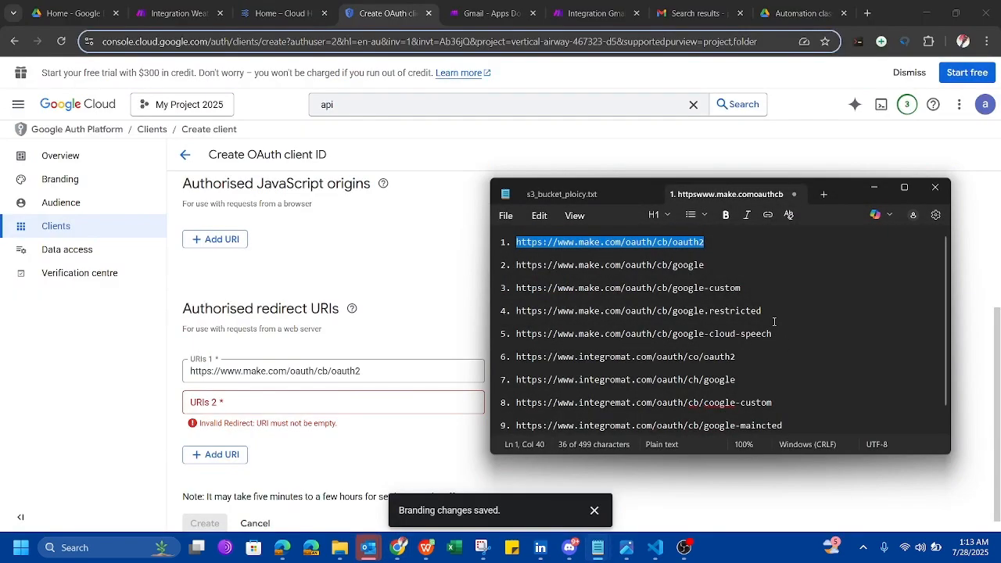
pyautogui.moveTo(705, 266); pyautogui.dragTo(521, 266)
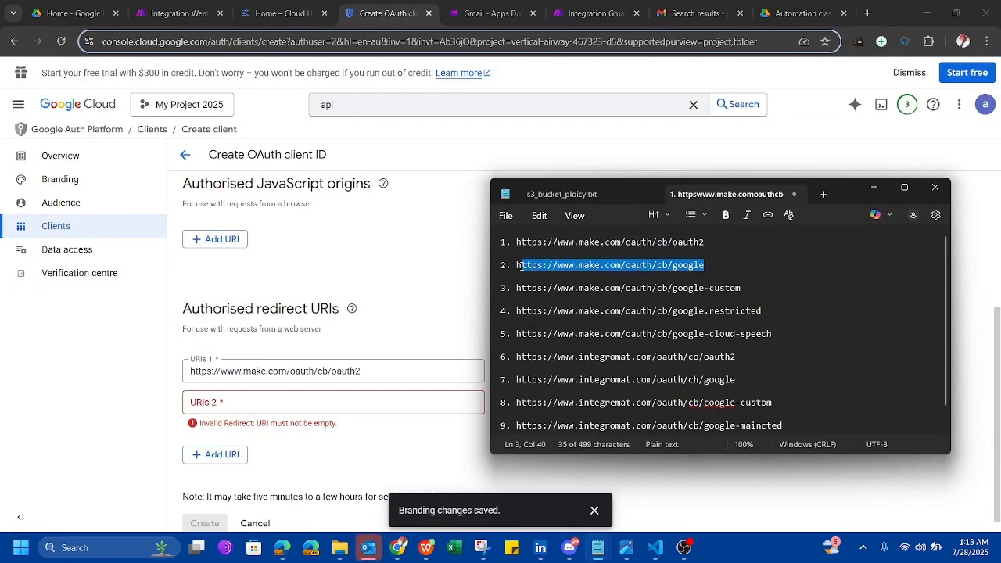
pyautogui.click(307, 402)
pyautogui.write('https://www.make.com/oauth/cb/google')
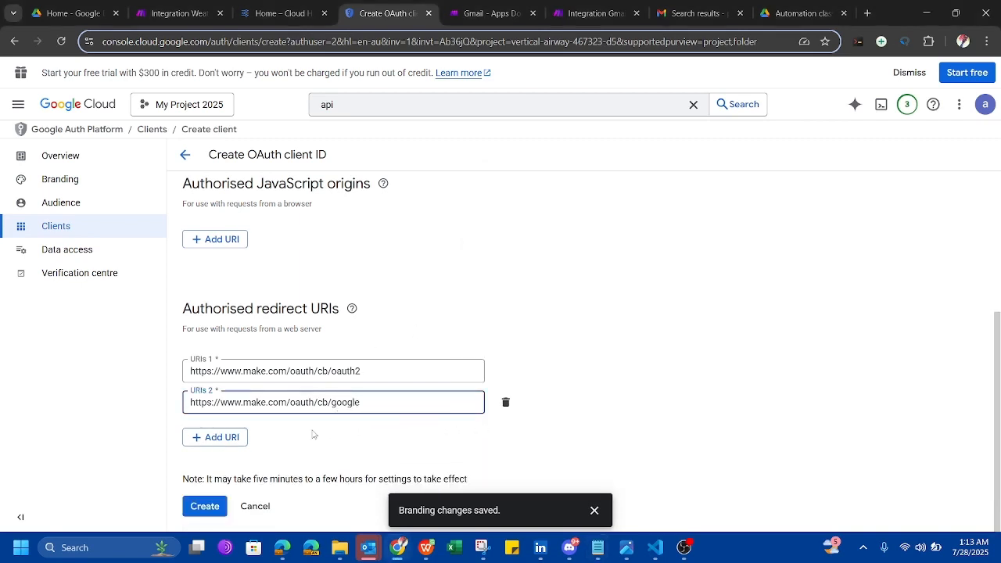
pyautogui.click(234, 438)
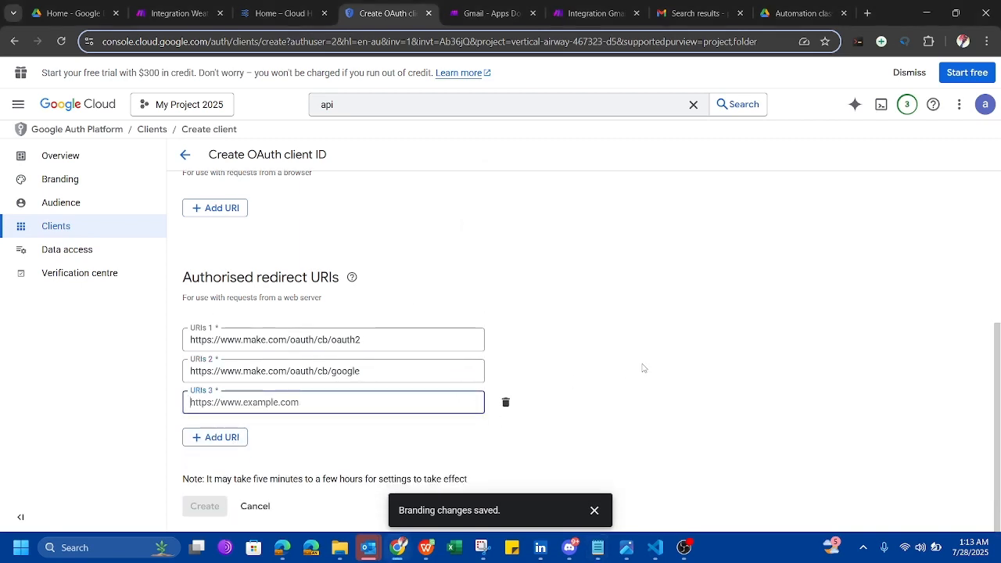
pyautogui.moveTo(596, 552)
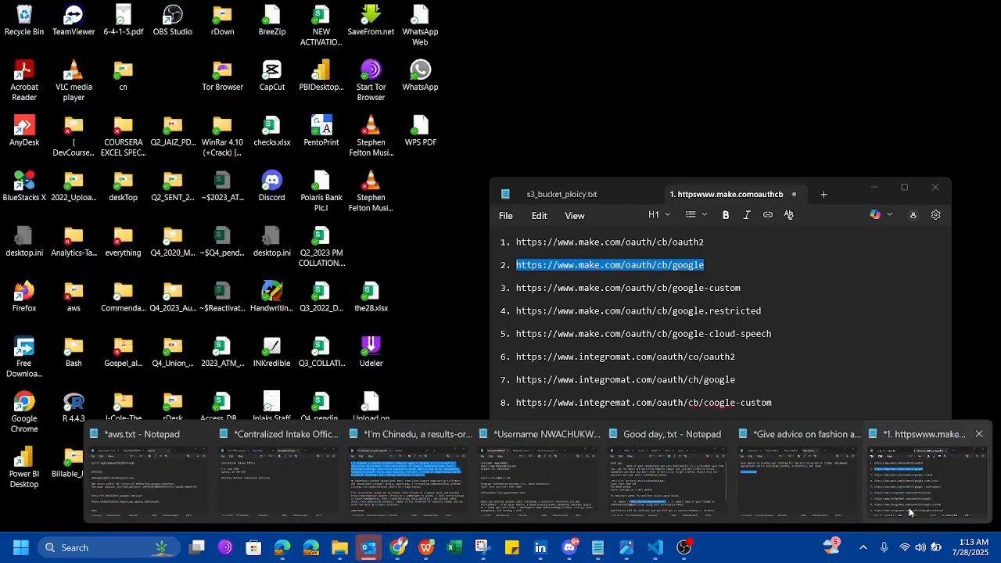
pyautogui.click(930, 477)
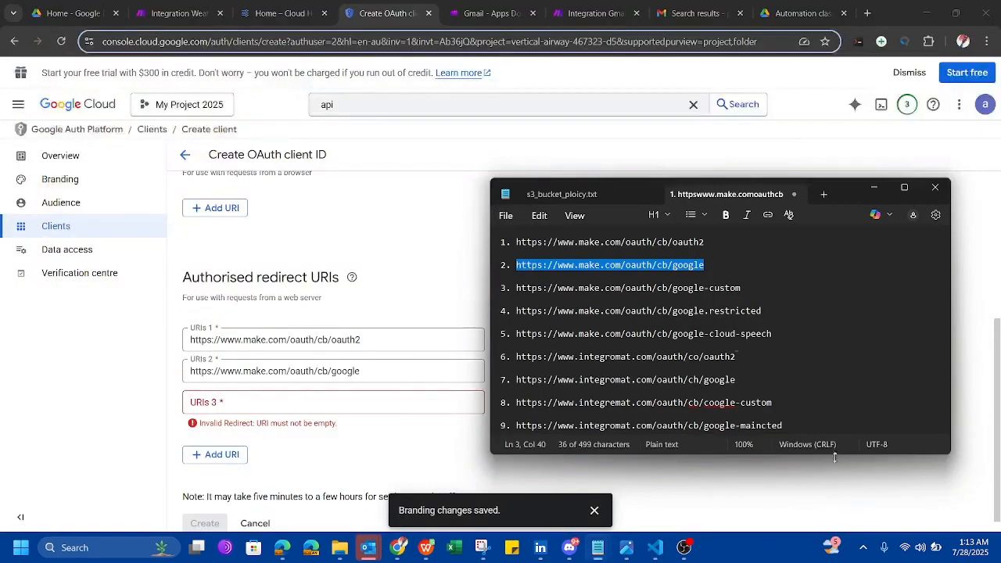
pyautogui.click(744, 288)
pyautogui.keyDown('shift'); pyautogui.click(520, 288); pyautogui.keyUp('shift')
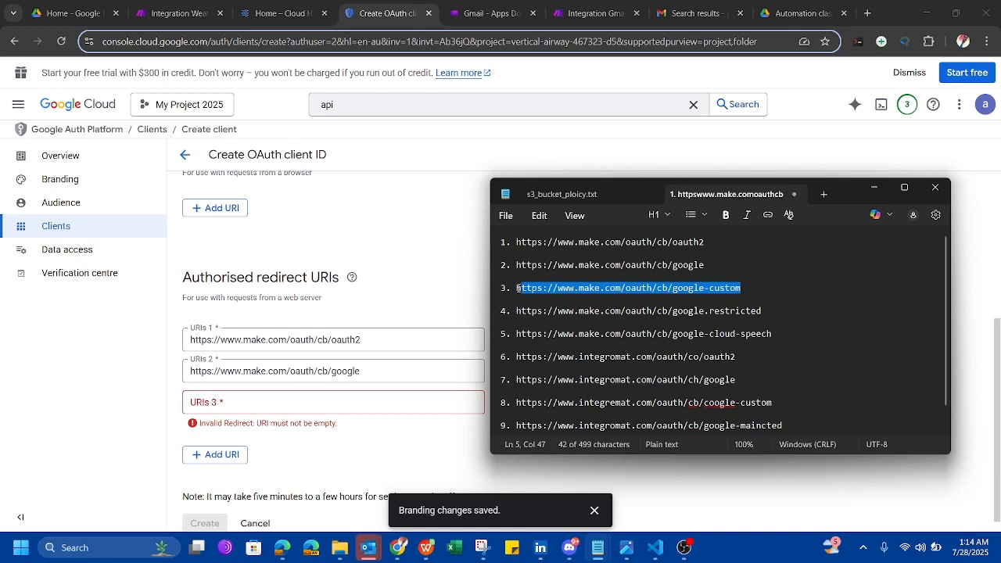
pyautogui.moveTo(516, 288); pyautogui.dragTo(743, 288)
pyautogui.hotkey('ctrl', 'c')
pyautogui.click(250, 403)
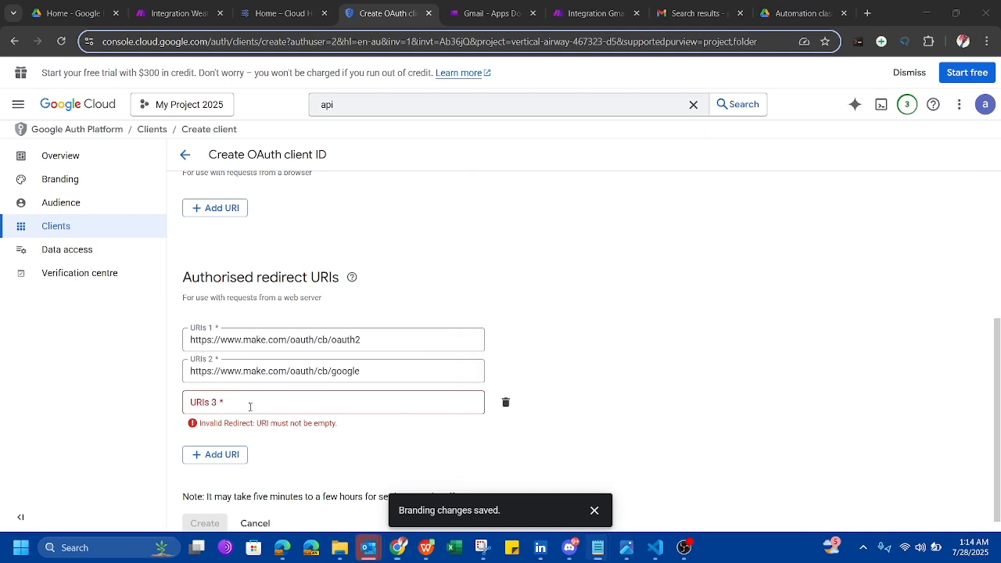
pyautogui.hotkey('ctrl', 'v')
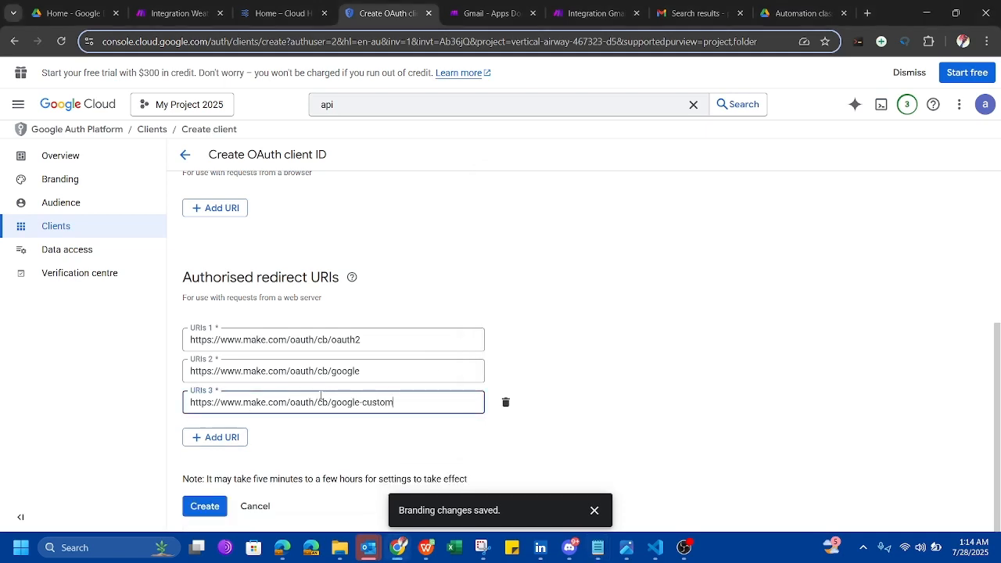
pyautogui.click(231, 436)
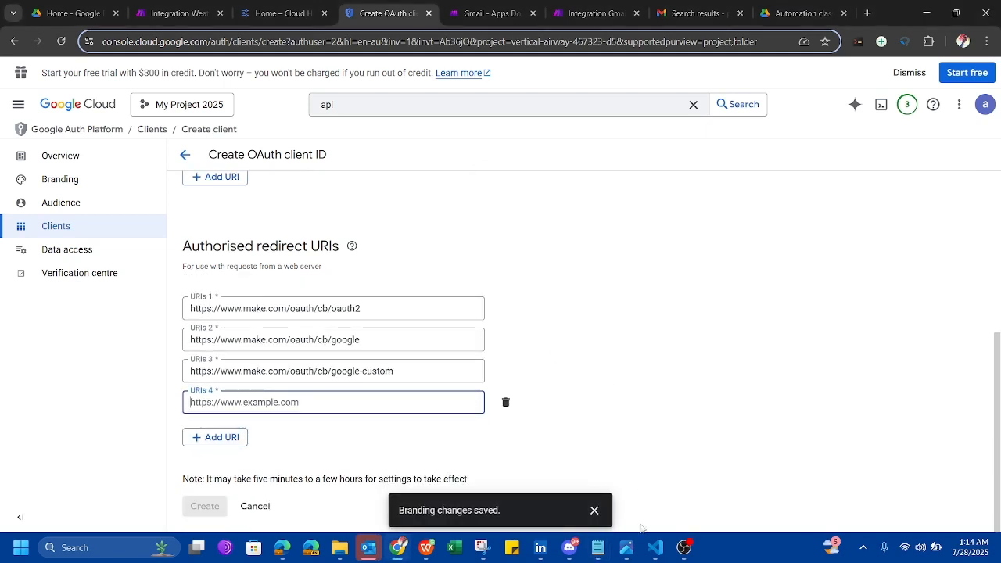
# Paste the google.restricted and google-cloud-speech callback URLs from the notes as redirect URIs 4 and 5.
pyautogui.click(598, 548)
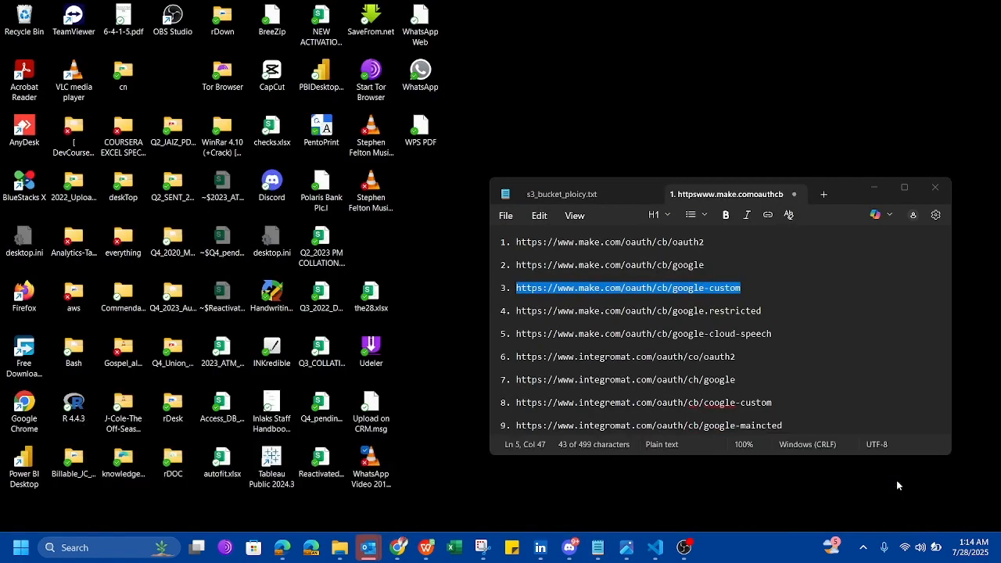
pyautogui.click(897, 481)
pyautogui.moveTo(764, 312); pyautogui.dragTo(517, 313)
pyautogui.hotkey('ctrl', 'c')
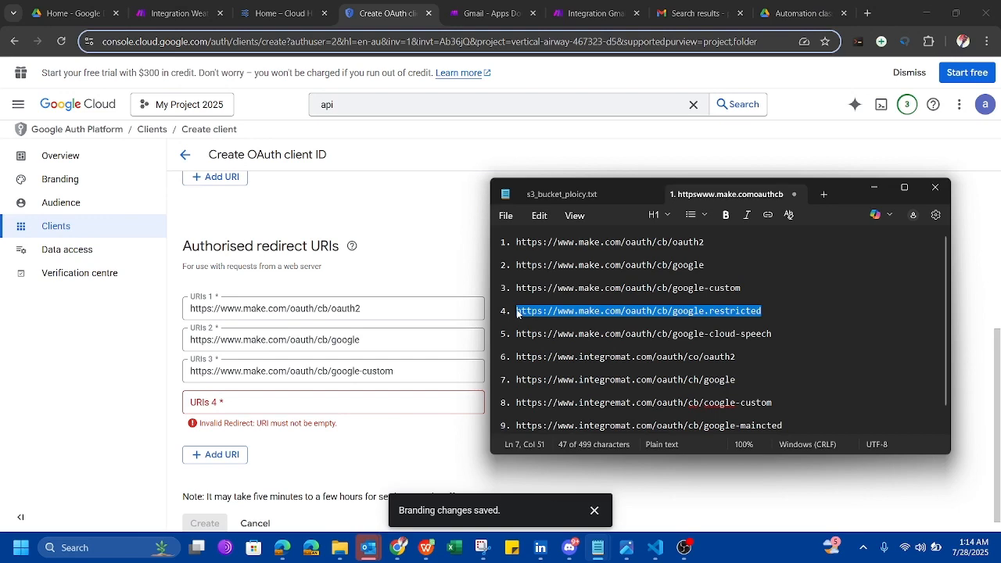
pyautogui.click(235, 406)
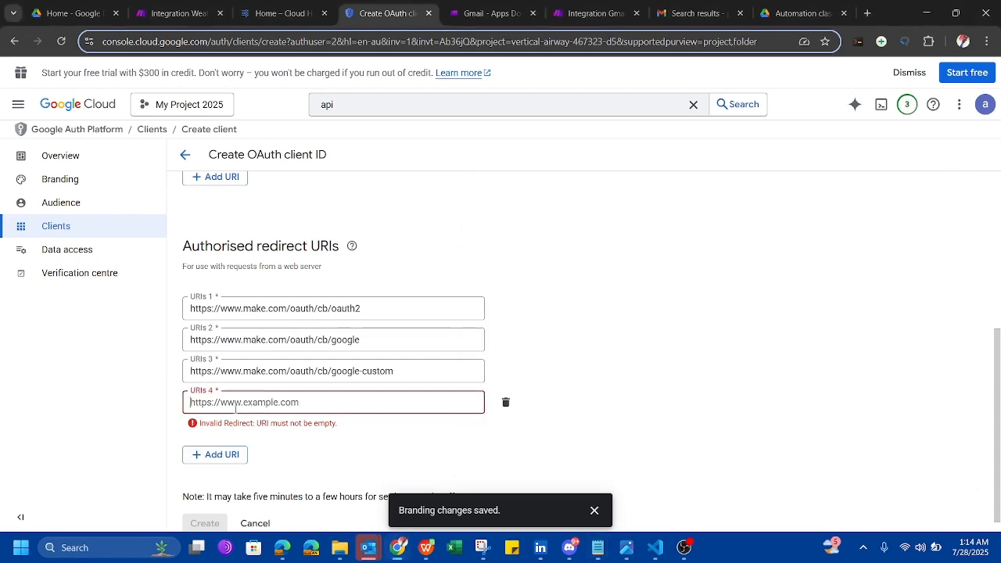
pyautogui.hotkey('ctrl', 'v')
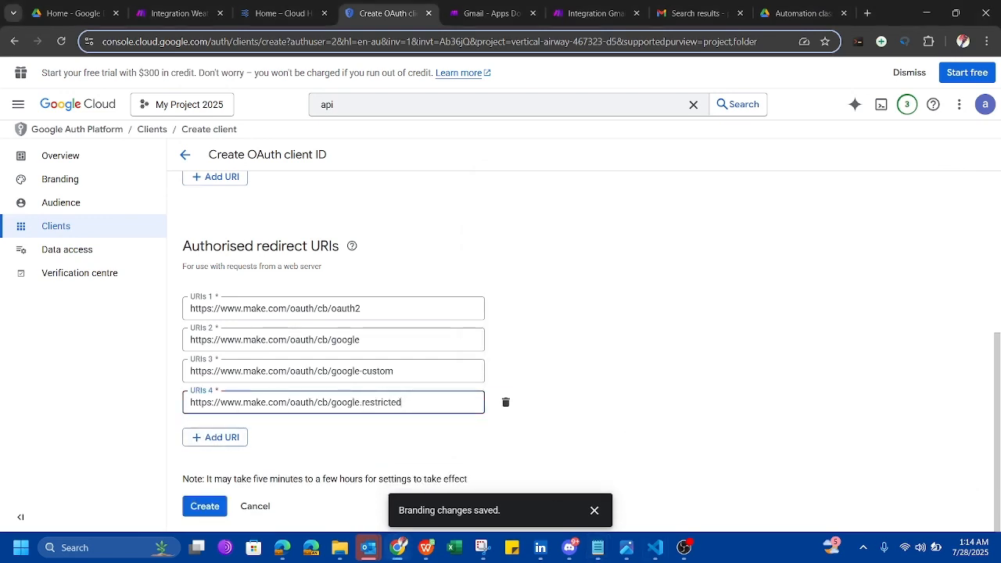
pyautogui.click(598, 557)
pyautogui.click(918, 485)
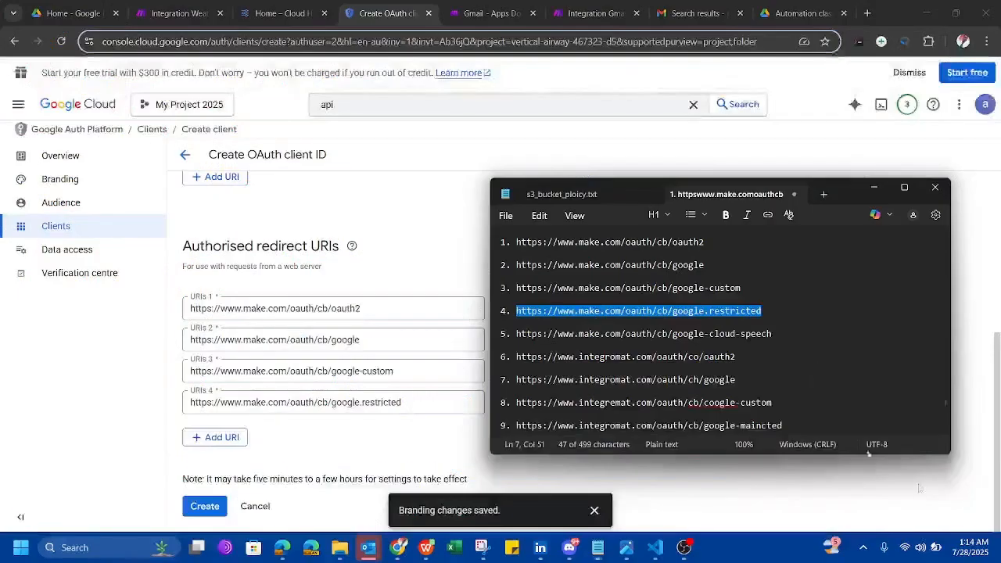
pyautogui.moveTo(773, 334); pyautogui.dragTo(515, 334)
pyautogui.hotkey('ctrl', 'c')
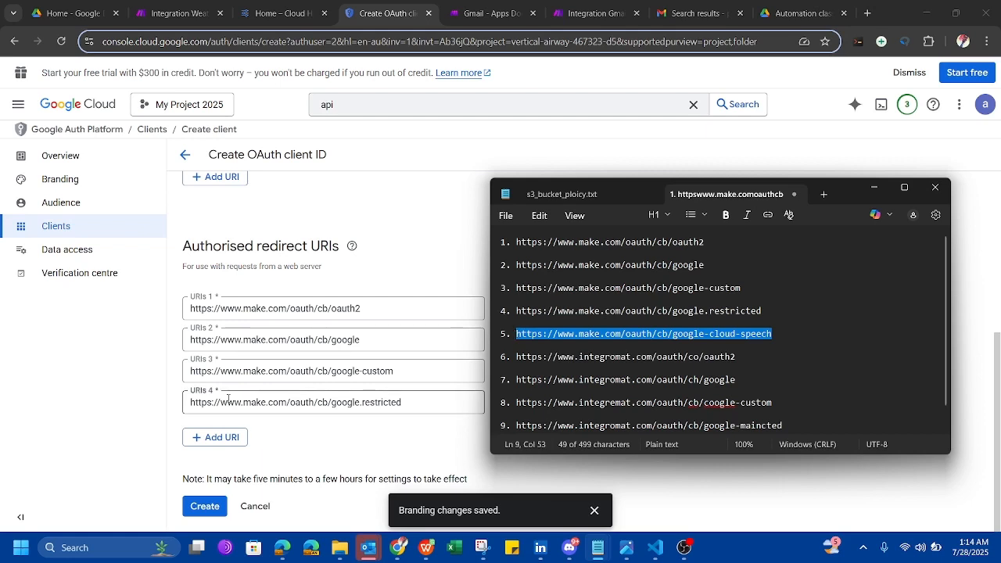
pyautogui.click(215, 437)
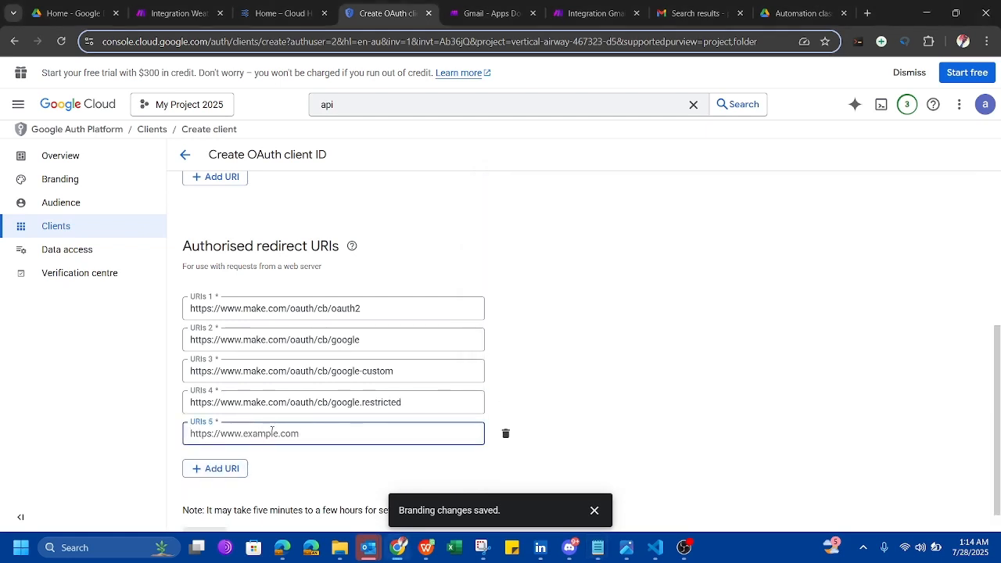
pyautogui.hotkey('ctrl', 'v')
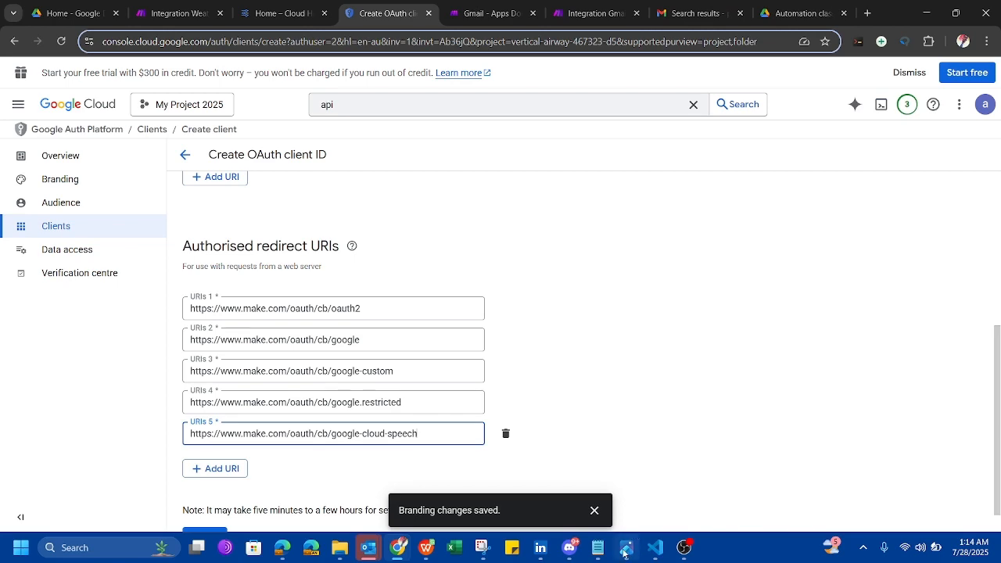
# Add the integromat oauth2 and integromat google callback URLs as redirect URIs 6 and 7.
pyautogui.moveTo(625, 554)
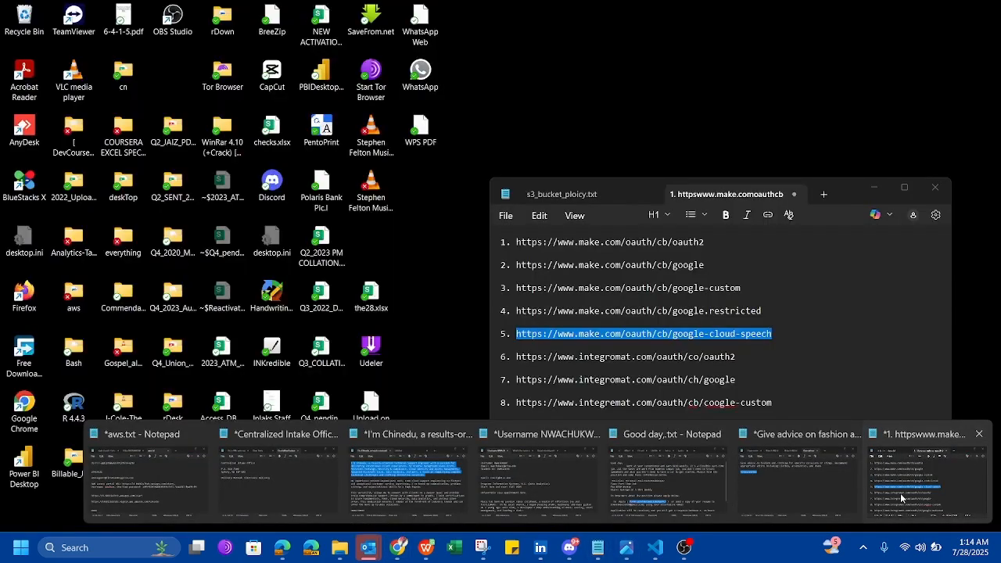
pyautogui.click(901, 498)
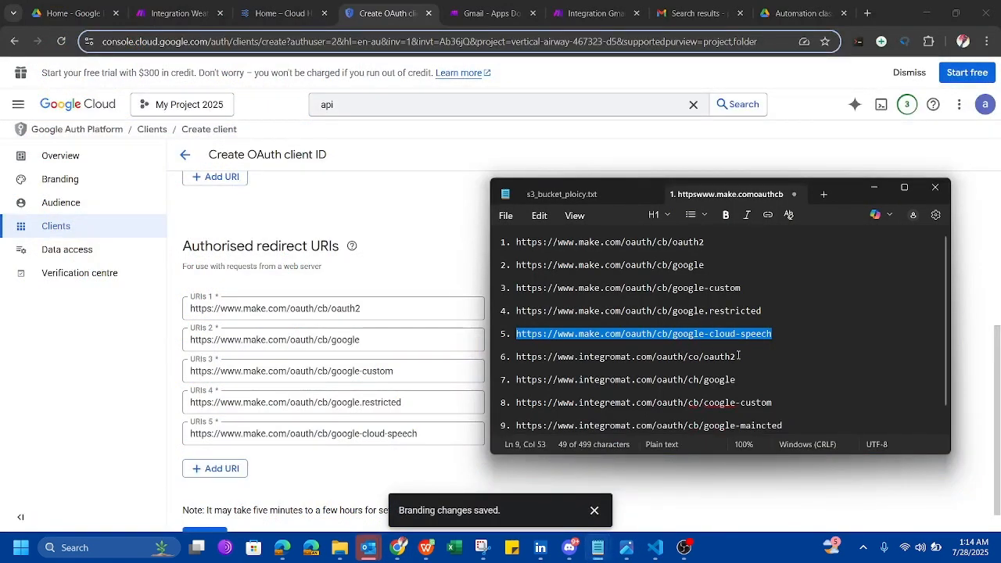
pyautogui.moveTo(739, 356); pyautogui.dragTo(515, 357)
pyautogui.hotkey('ctrl', 'c')
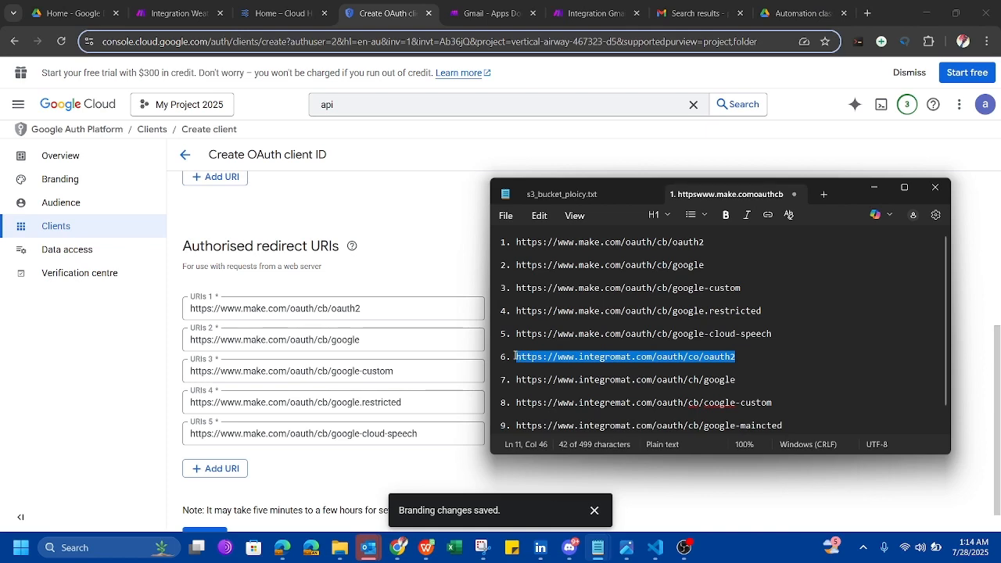
pyautogui.click(217, 469)
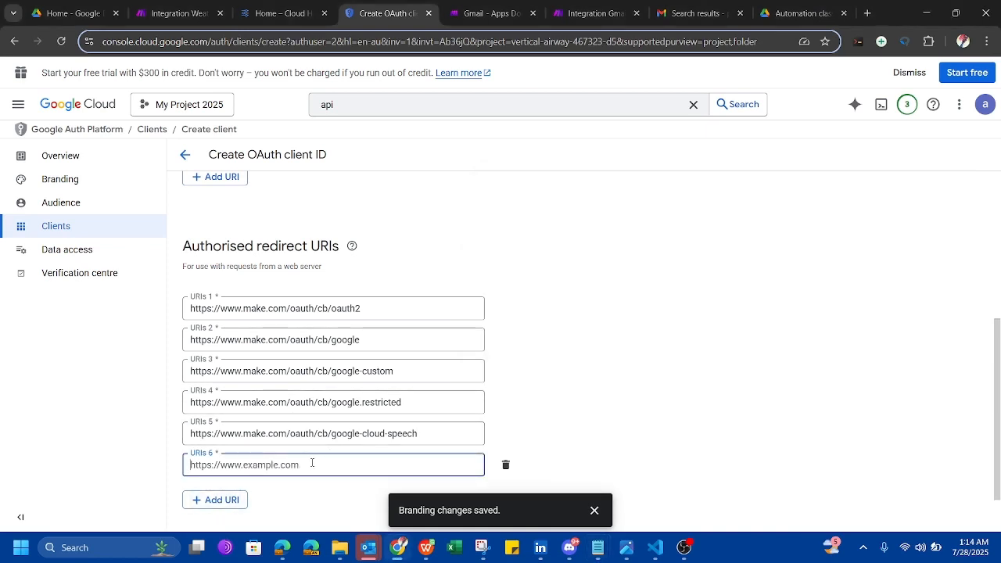
pyautogui.hotkey('ctrl', 'v')
pyautogui.scroll(-1, 505, 402)
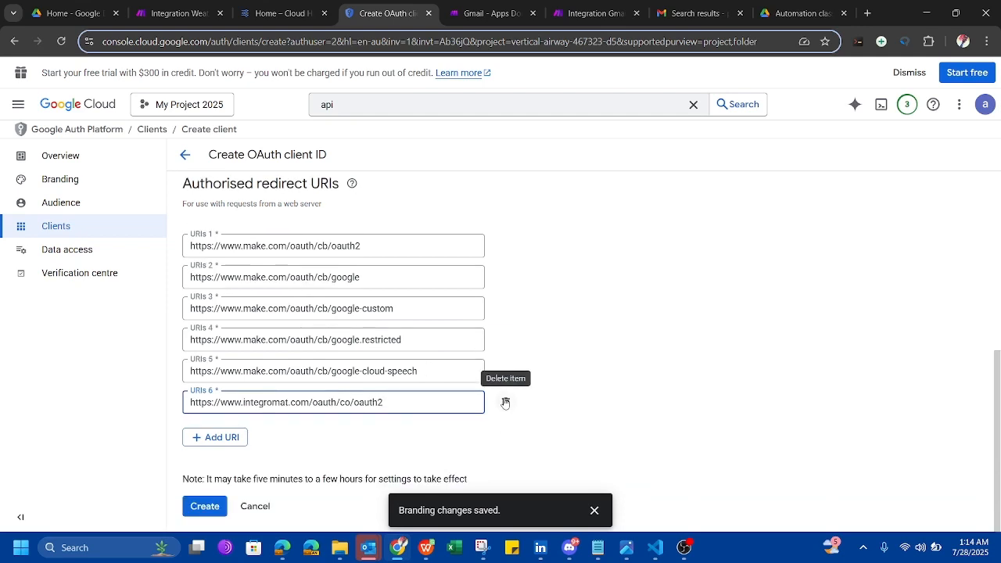
pyautogui.click(219, 437)
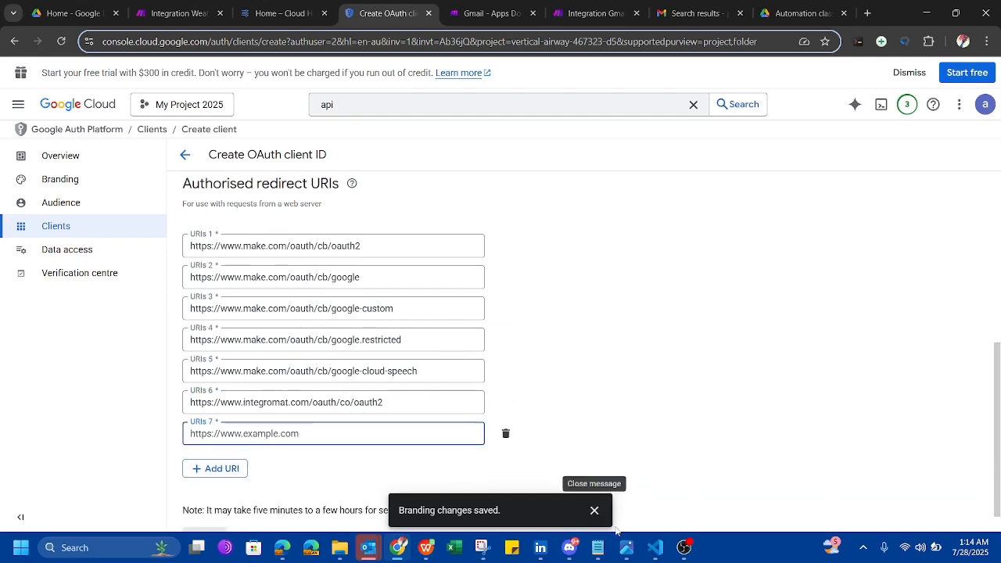
pyautogui.click(598, 548)
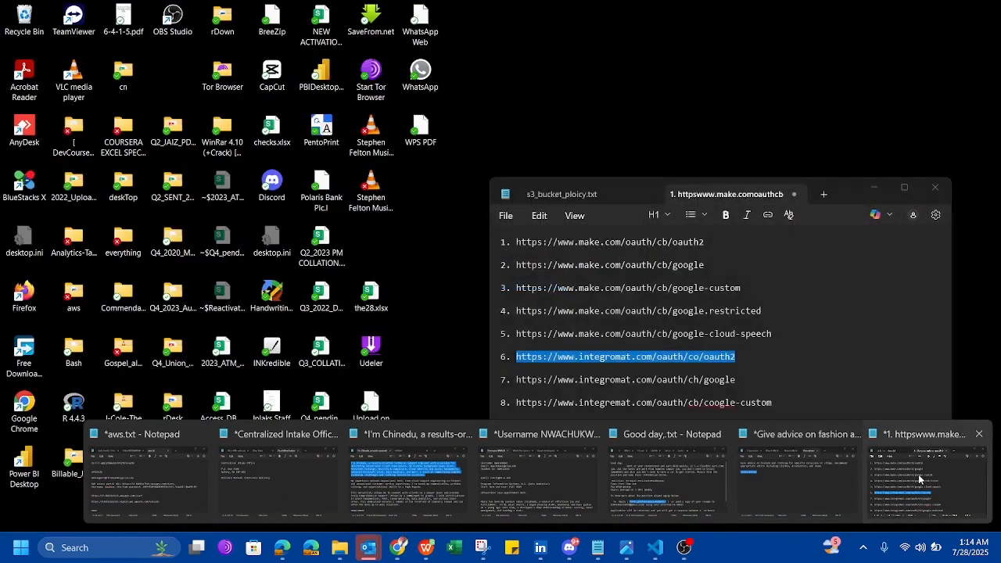
pyautogui.click(921, 481)
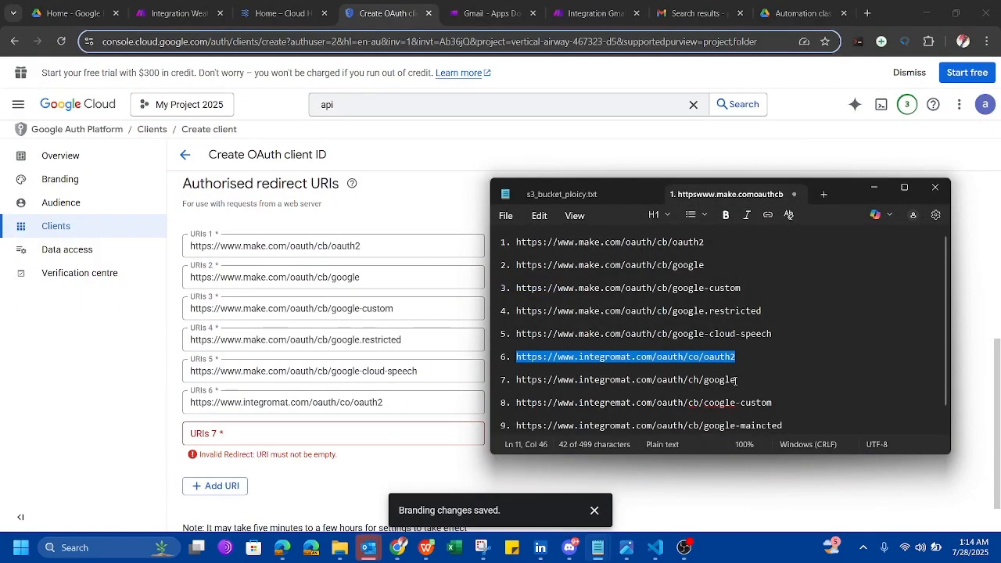
pyautogui.moveTo(737, 380); pyautogui.dragTo(517, 380)
pyautogui.hotkey('ctrl', 'c')
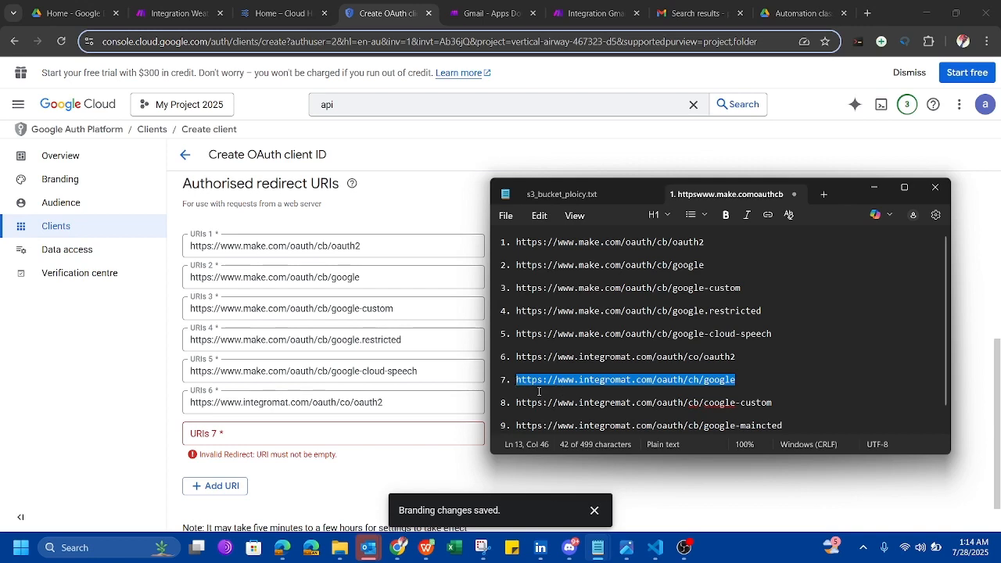
pyautogui.click(321, 436)
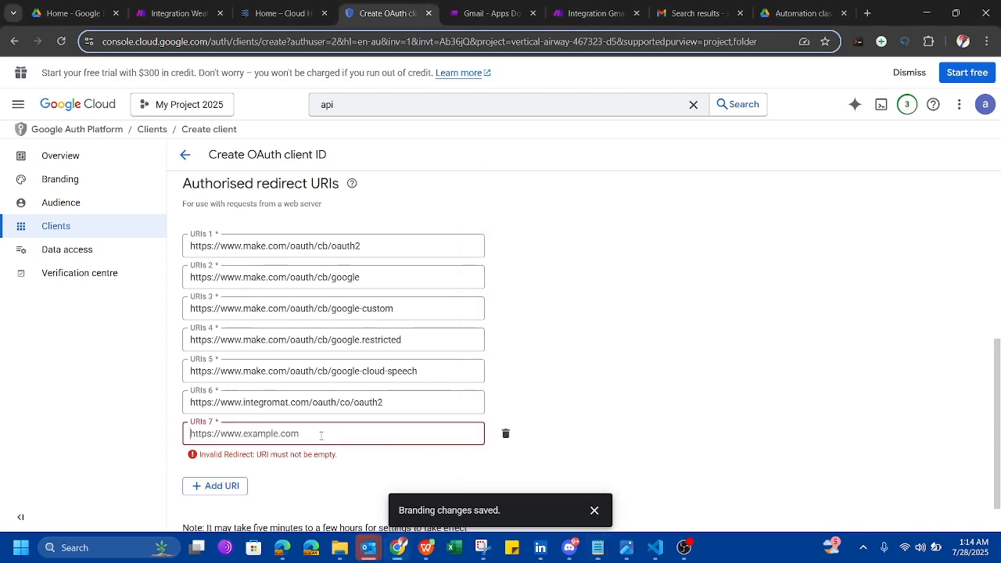
pyautogui.hotkey('ctrl', 'v')
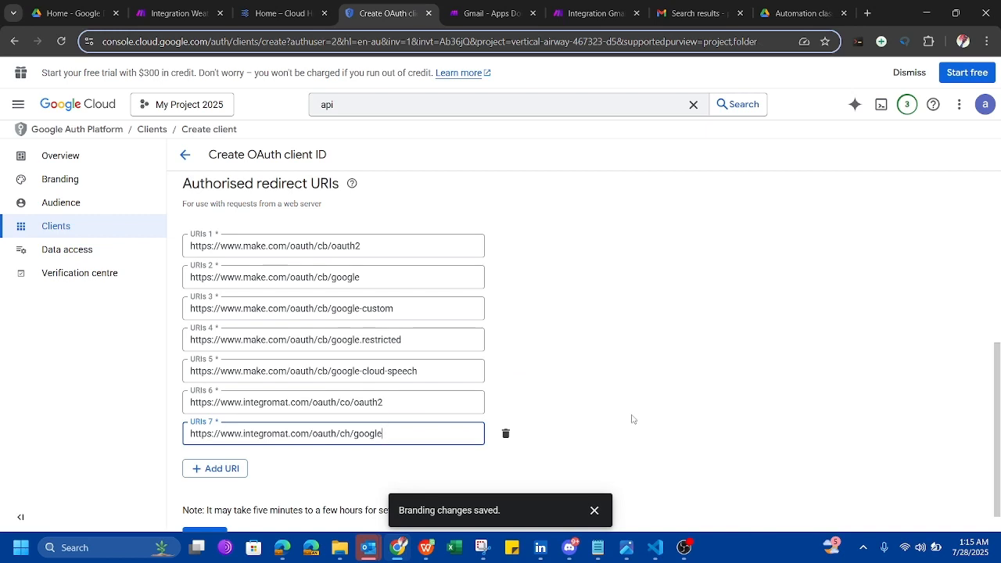
# Add redirect URI 8 with the line 8 callback URL copied from the notes.
pyautogui.scroll(-1, 661, 412)
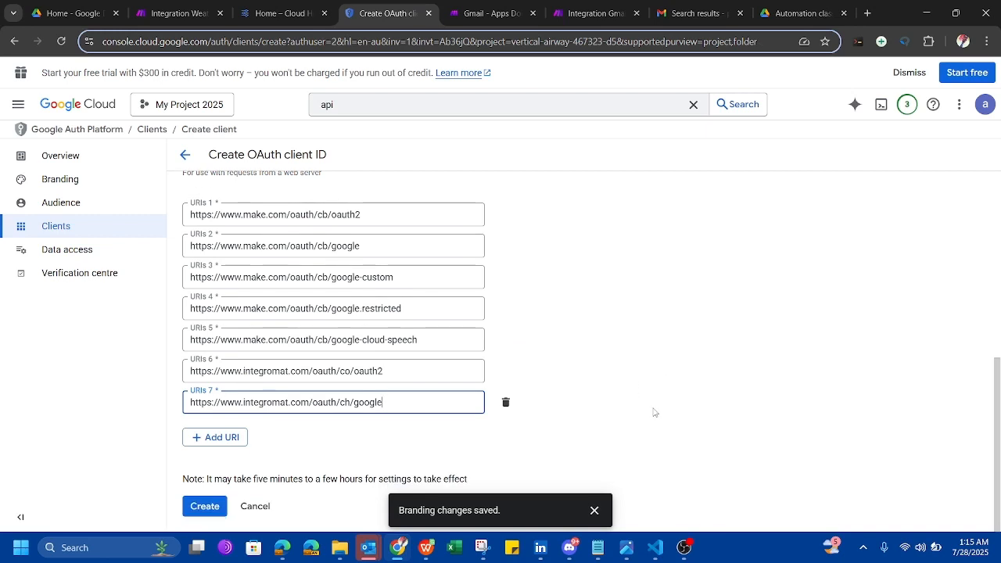
pyautogui.click(222, 438)
pyautogui.moveTo(623, 553)
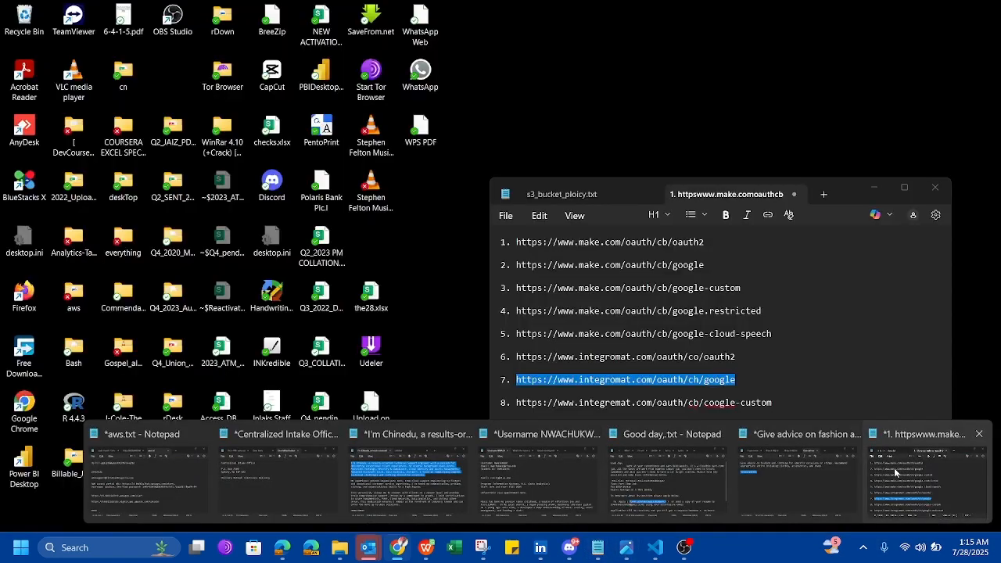
pyautogui.click(896, 472)
pyautogui.scroll(-1, 673, 349)
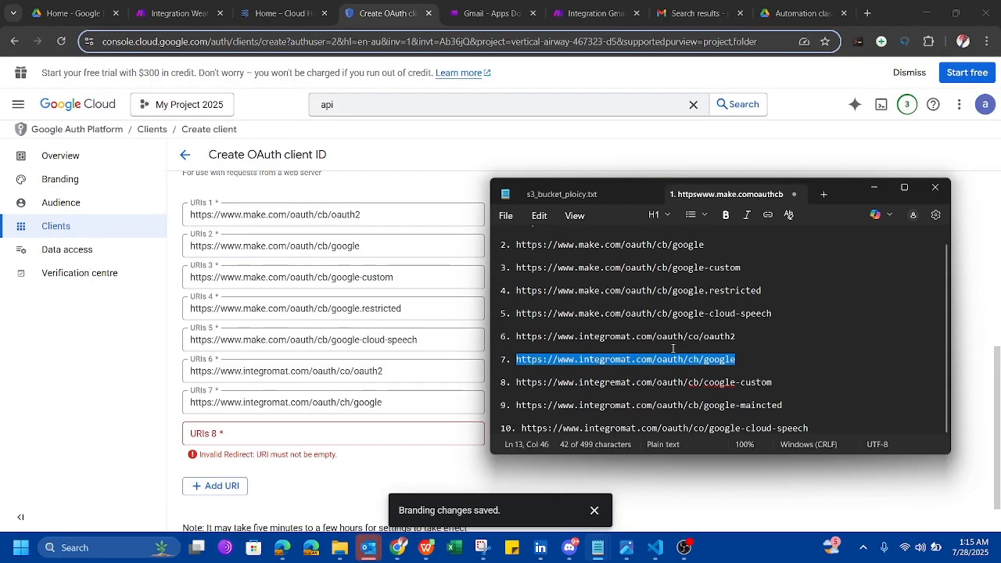
pyautogui.moveTo(773, 383); pyautogui.dragTo(711, 385)
pyautogui.moveTo(526, 382); pyautogui.dragTo(518, 383)
pyautogui.hotkey('ctrl', 'c')
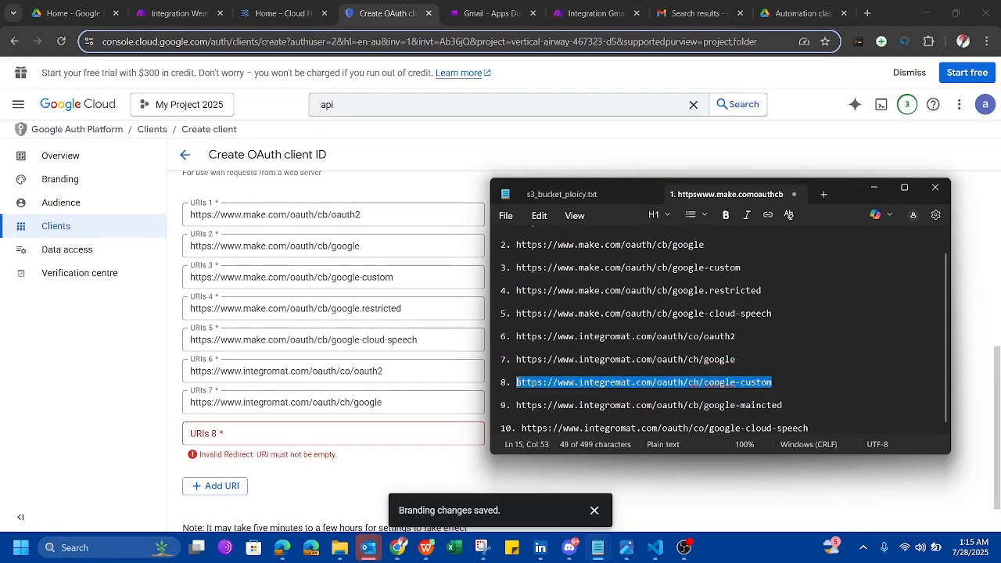
pyautogui.click(252, 432)
pyautogui.hotkey('ctrl', 'v')
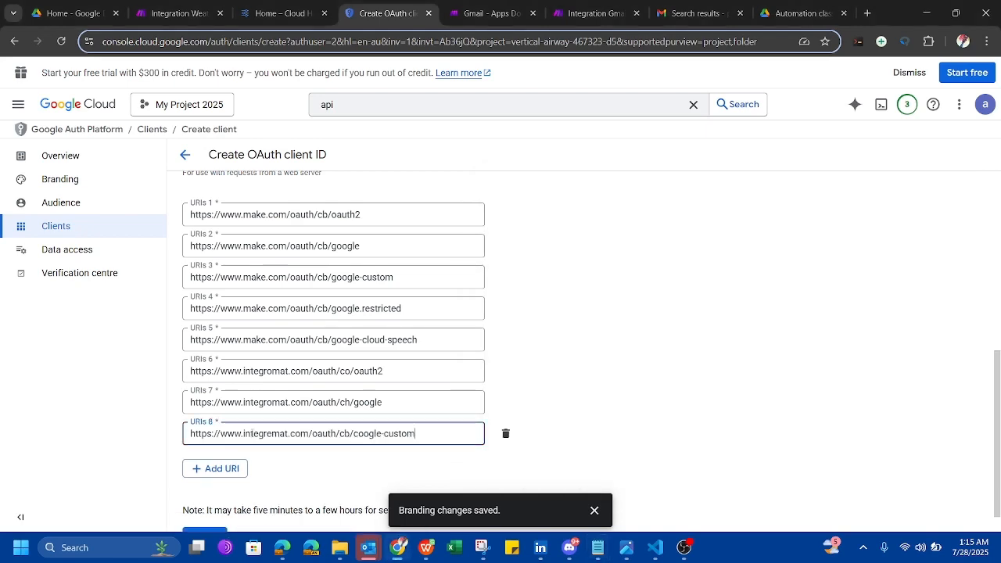
# Add redirect URIs 9 and 10, the last being the google-cloud-speech callback URL.
pyautogui.click(231, 472)
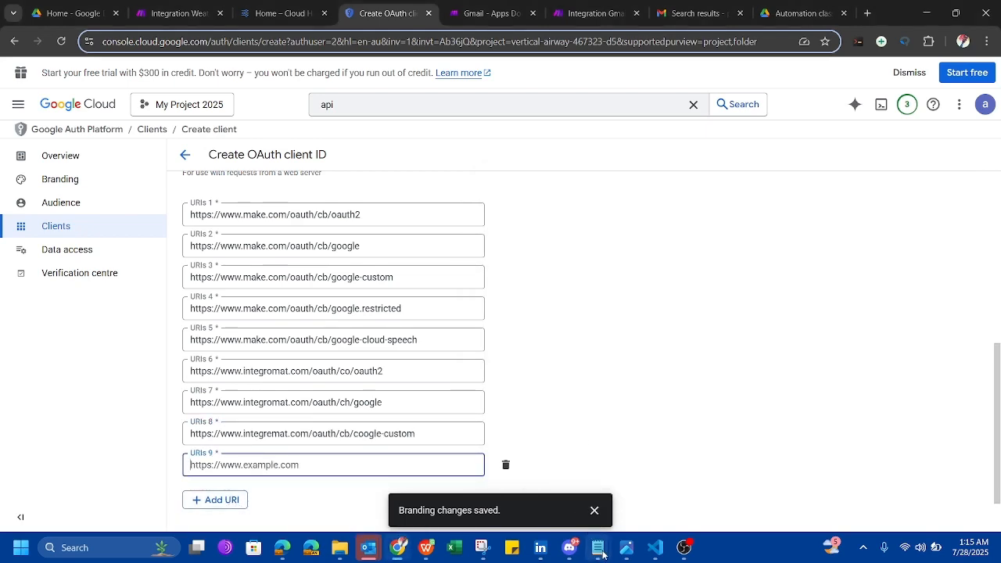
pyautogui.moveTo(597, 548)
pyautogui.click(900, 474)
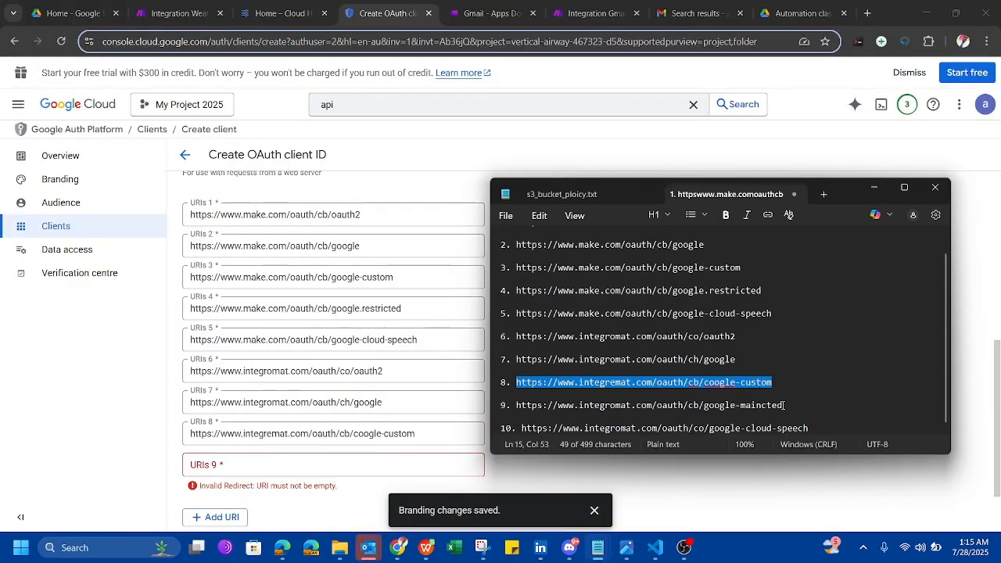
pyautogui.moveTo(784, 406)
pyautogui.mouseDown()
pyautogui.moveTo(517, 405)
pyautogui.moveTo(781, 405)
pyautogui.mouseUp()
pyautogui.hotkey('ctrl', 'c')
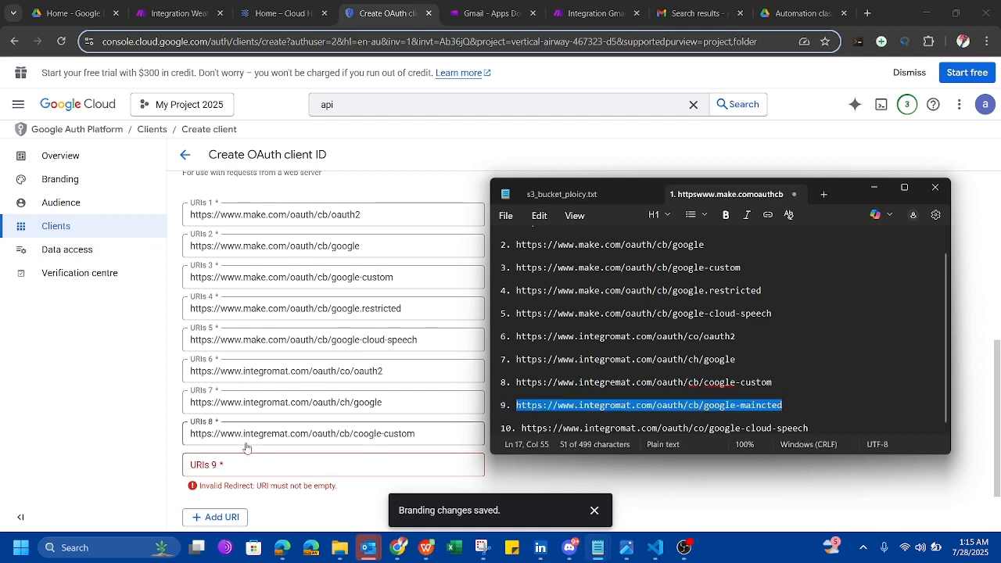
pyautogui.click(245, 466)
pyautogui.hotkey('ctrl', 'v')
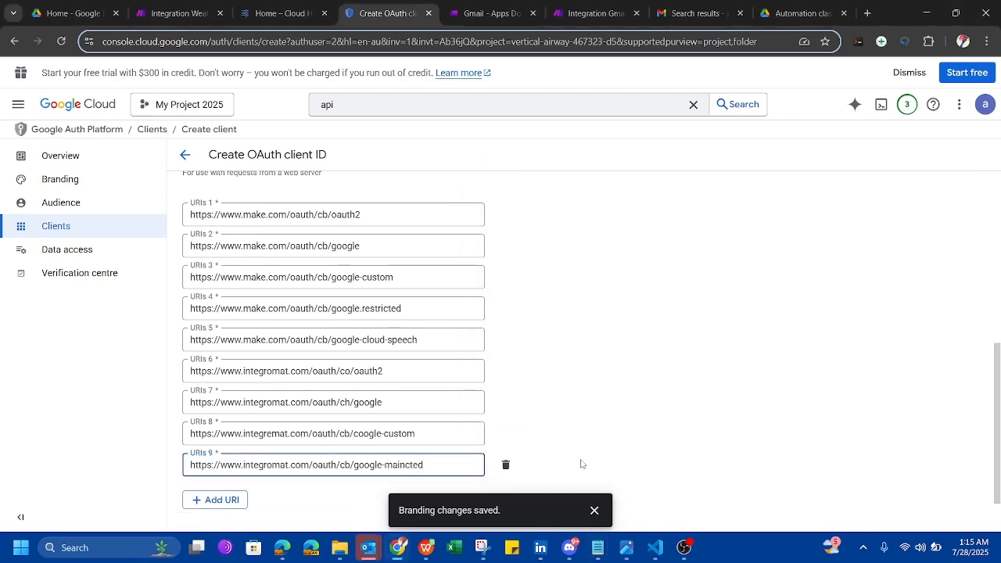
pyautogui.click(598, 547)
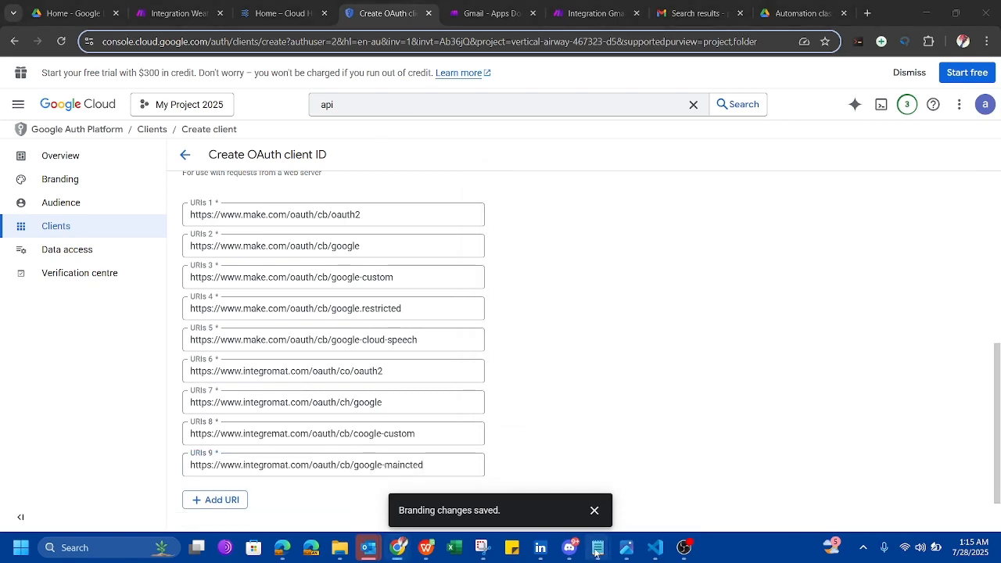
pyautogui.click(929, 477)
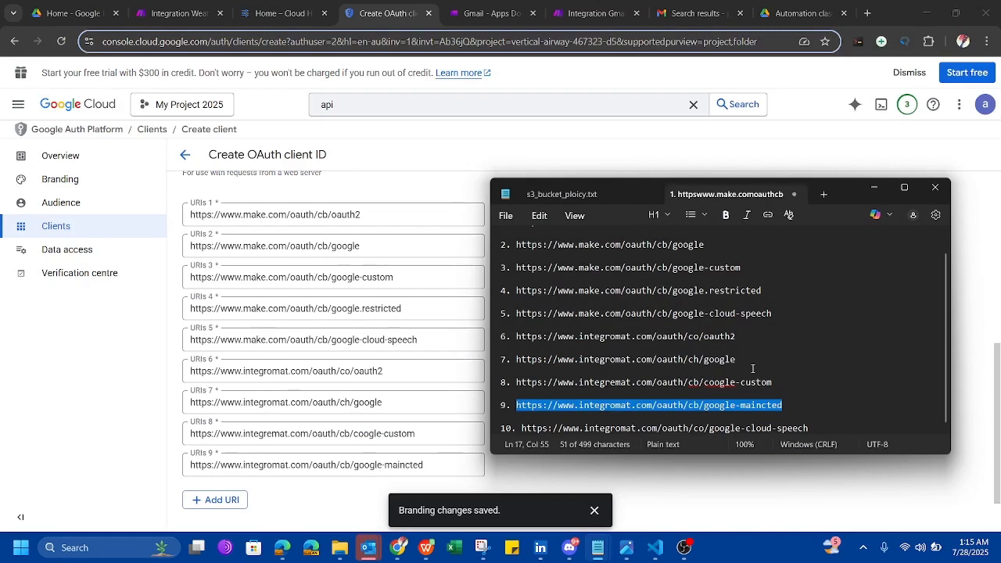
pyautogui.moveTo(811, 423); pyautogui.dragTo(520, 429)
pyautogui.hotkey('ctrl', 'c')
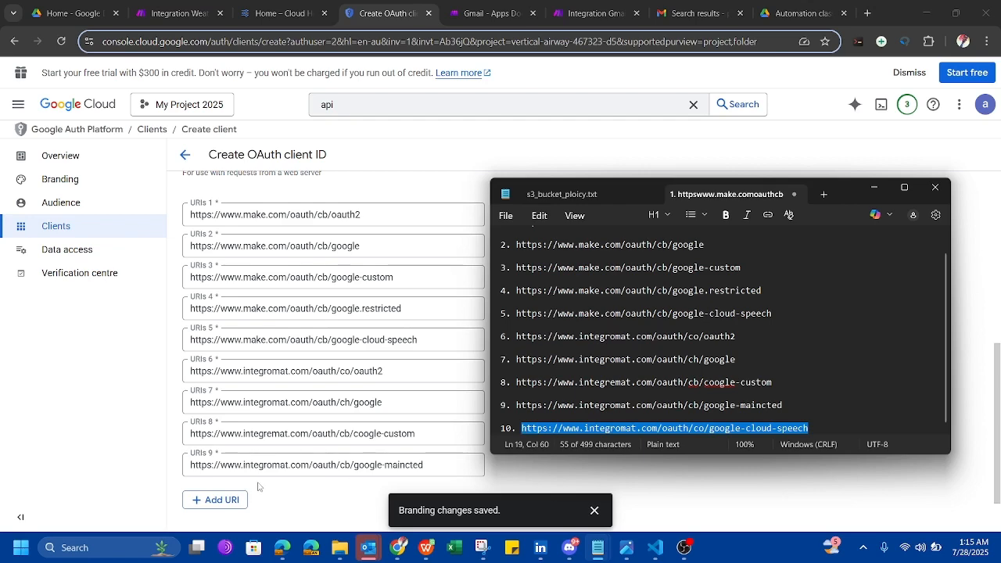
pyautogui.click(232, 501)
pyautogui.scroll(-2, 301, 429)
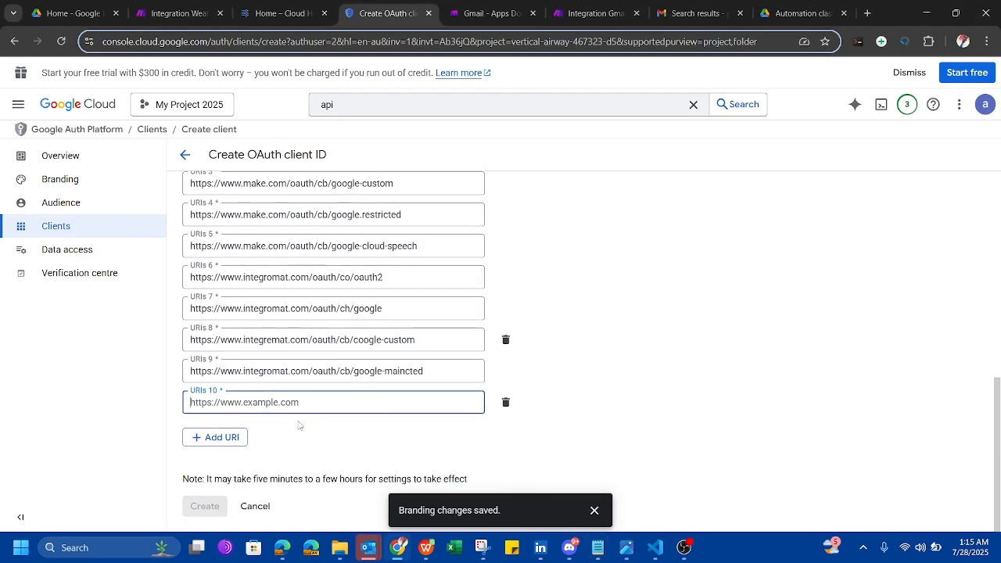
pyautogui.hotkey('ctrl', 'v')
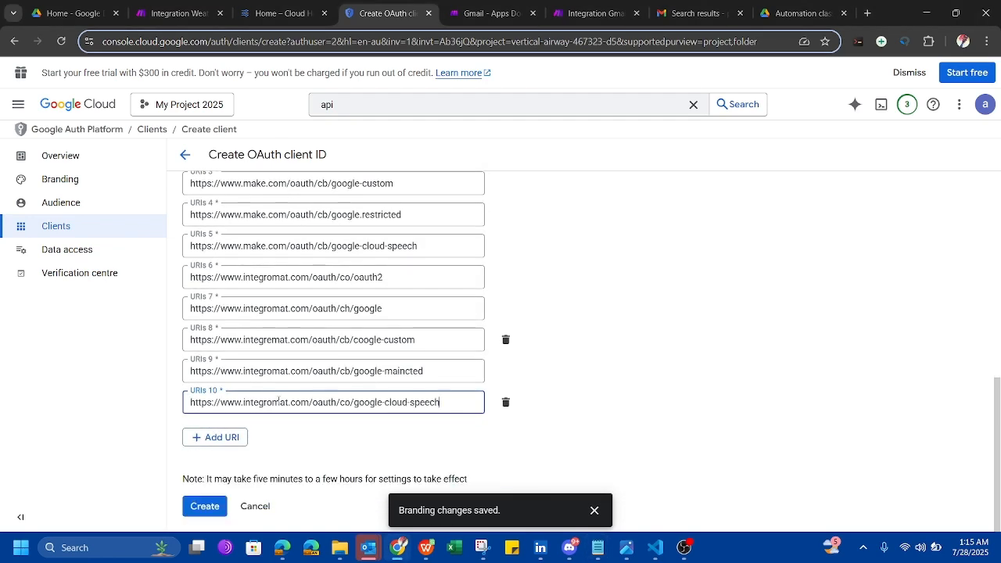
# Create the Make web OAuth client with these URIs and copy its Client ID from the confirmation.
pyautogui.scroll(2, 552, 402)
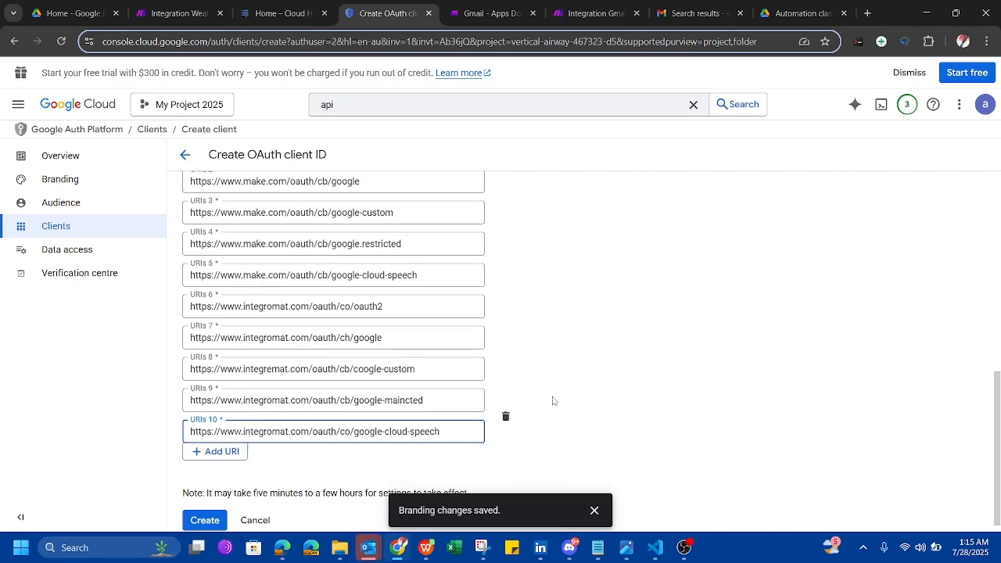
pyautogui.scroll(-2, 553, 401)
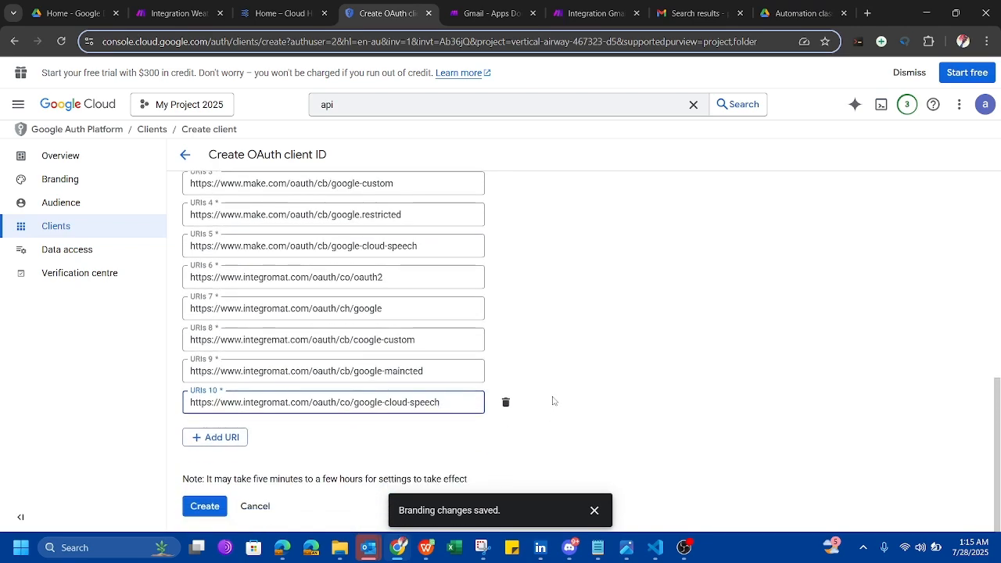
pyautogui.scroll(10, 553, 401)
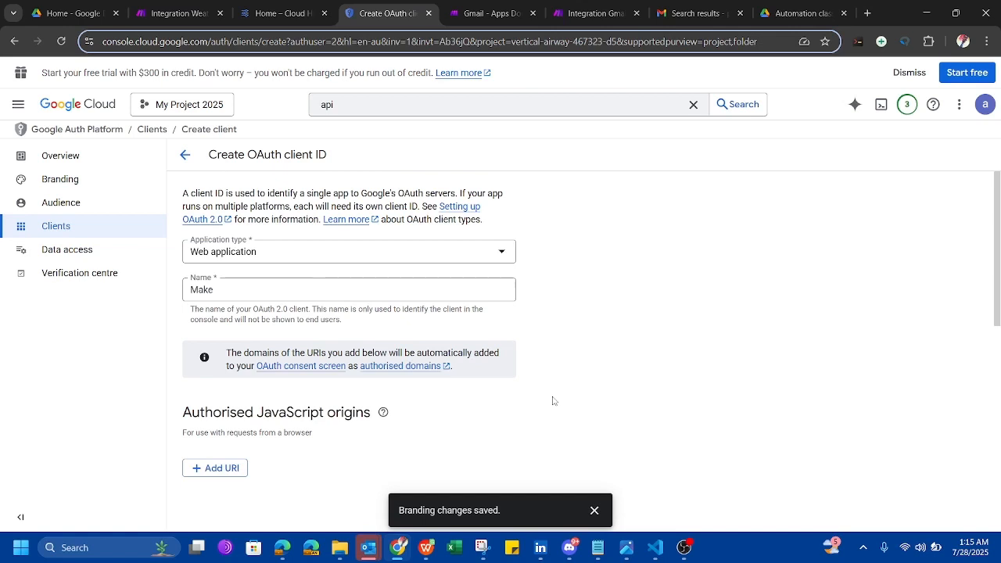
pyautogui.scroll(-10, 553, 401)
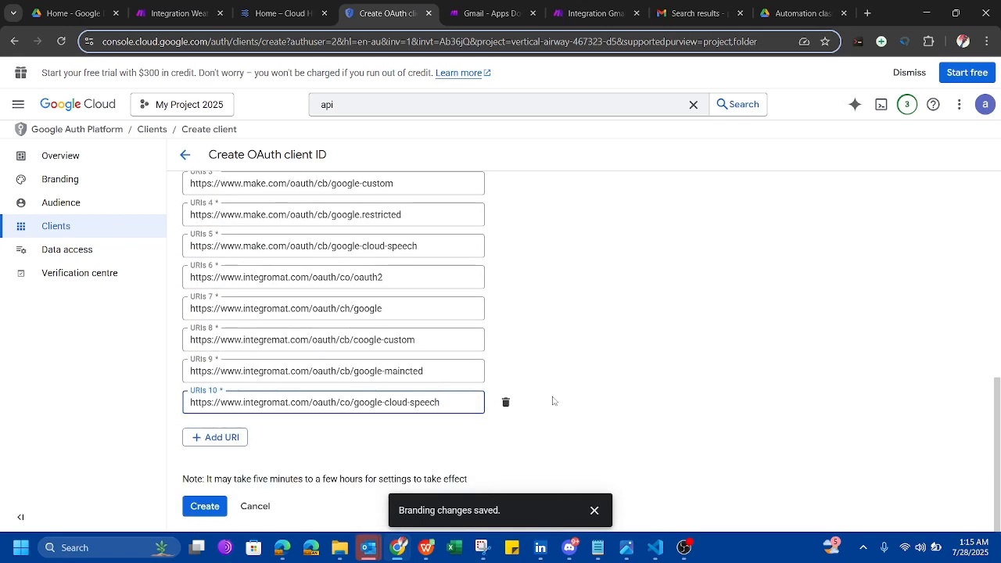
pyautogui.click(204, 506)
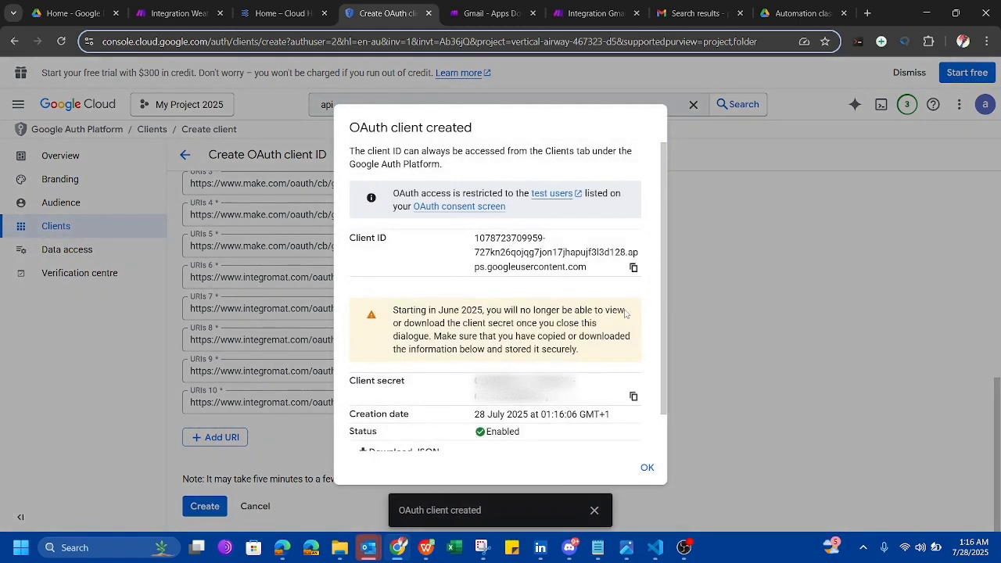
pyautogui.scroll(-1, 537, 321)
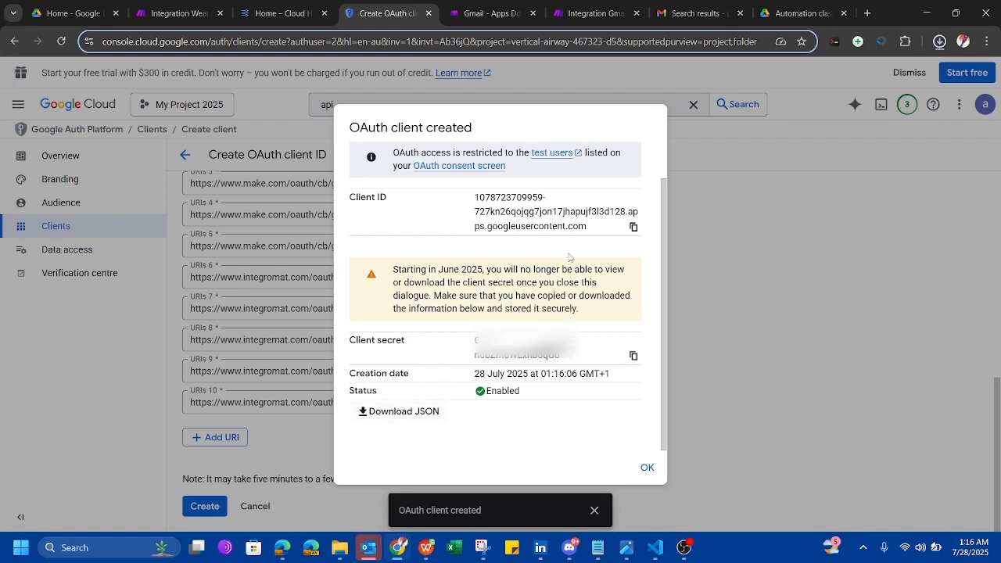
pyautogui.scroll(1, 560, 253)
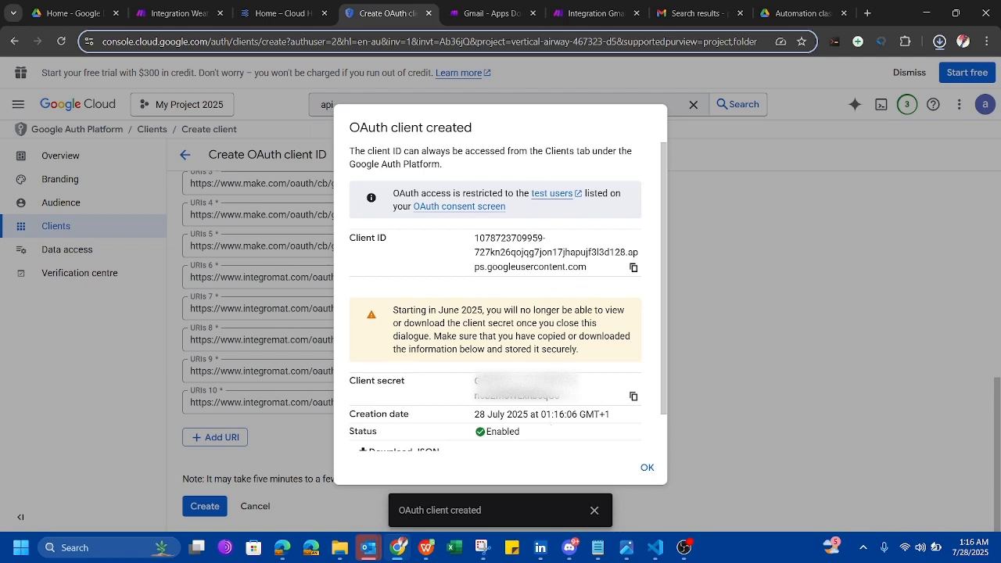
pyautogui.scroll(-1, 537, 374)
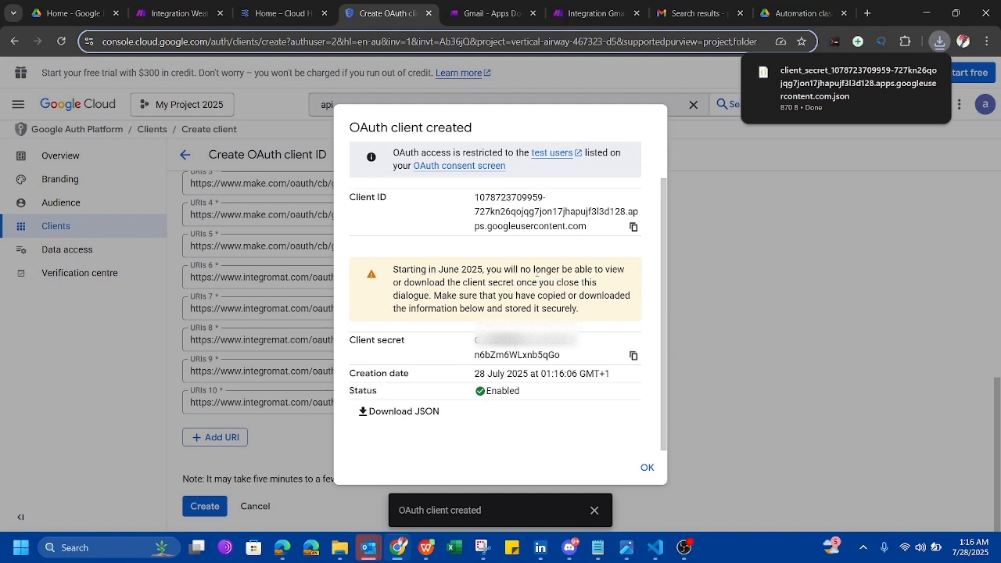
pyautogui.click(633, 227)
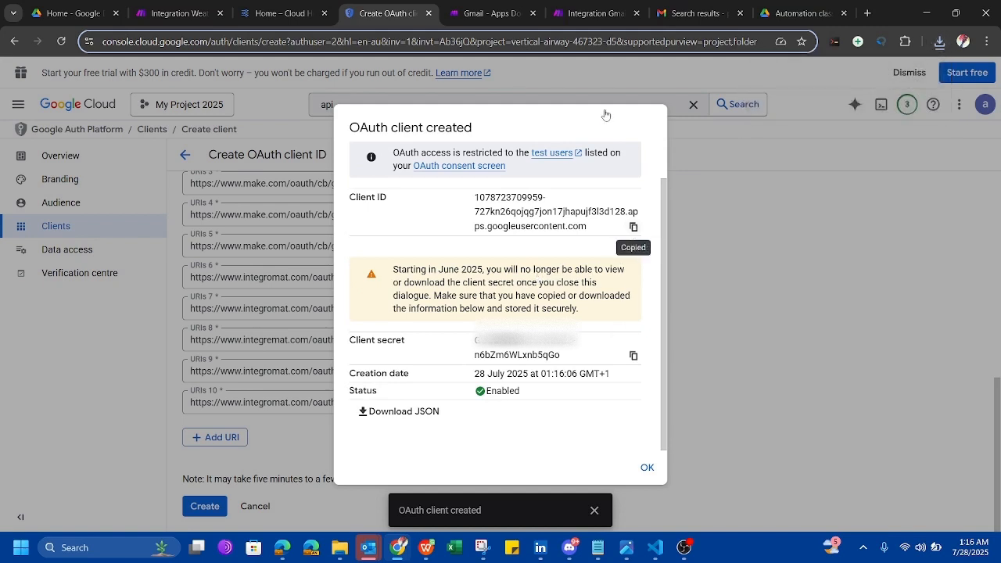
pyautogui.click(581, 9)
# Paste the new client ID into Make's Client ID field and copy the client secret.
pyautogui.click(451, 287)
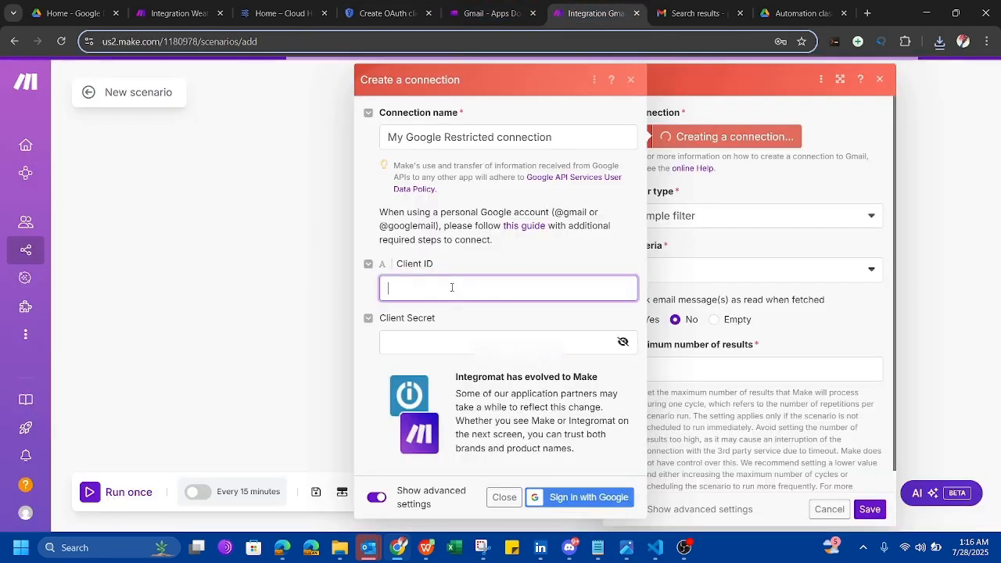
pyautogui.hotkey('ctrl', 'v')
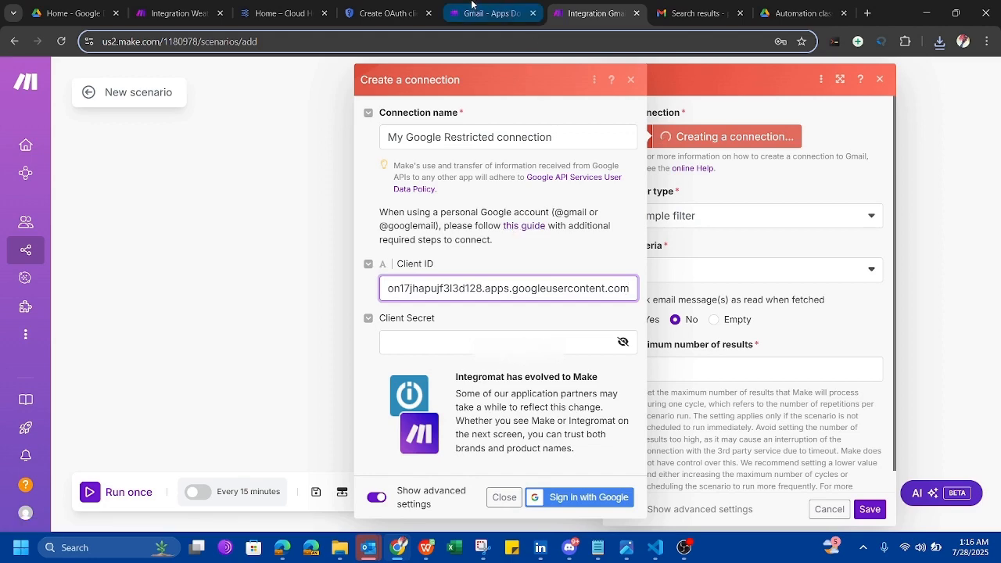
pyautogui.click(387, 11)
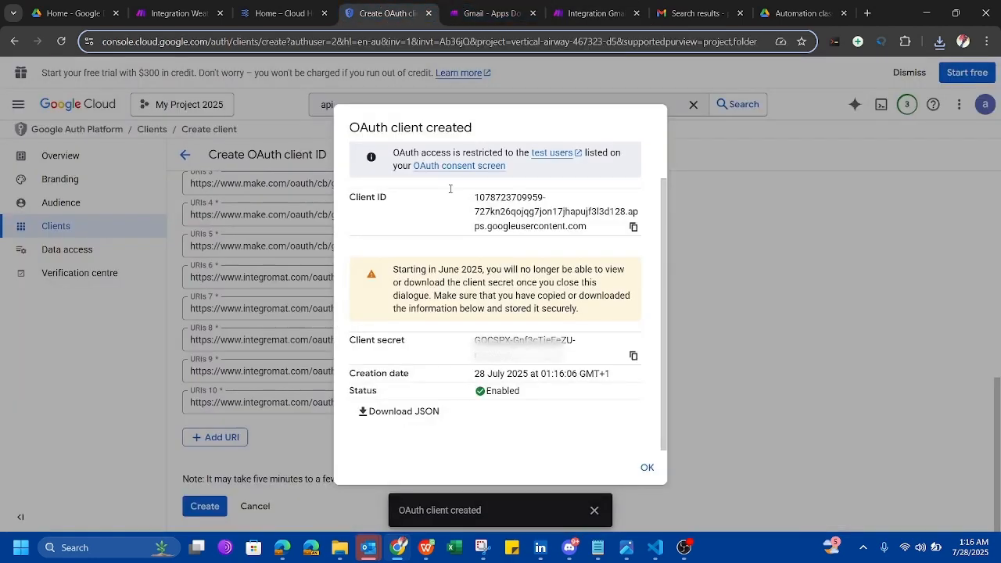
pyautogui.click(634, 356)
pyautogui.click(579, 13)
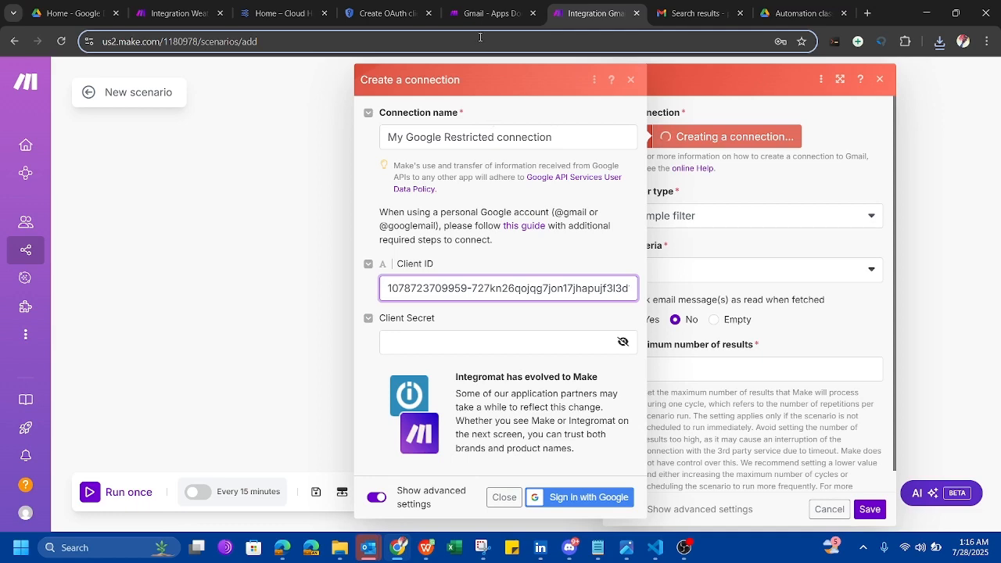
# Fill Make's Client Secret field with the OAuth client's secret.
pyautogui.click(383, 13)
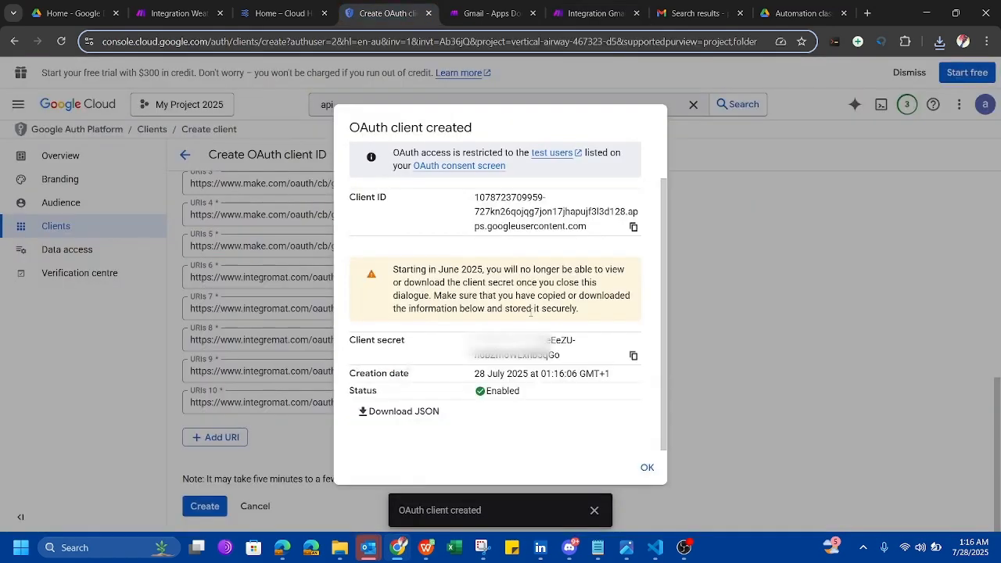
pyautogui.click(634, 357)
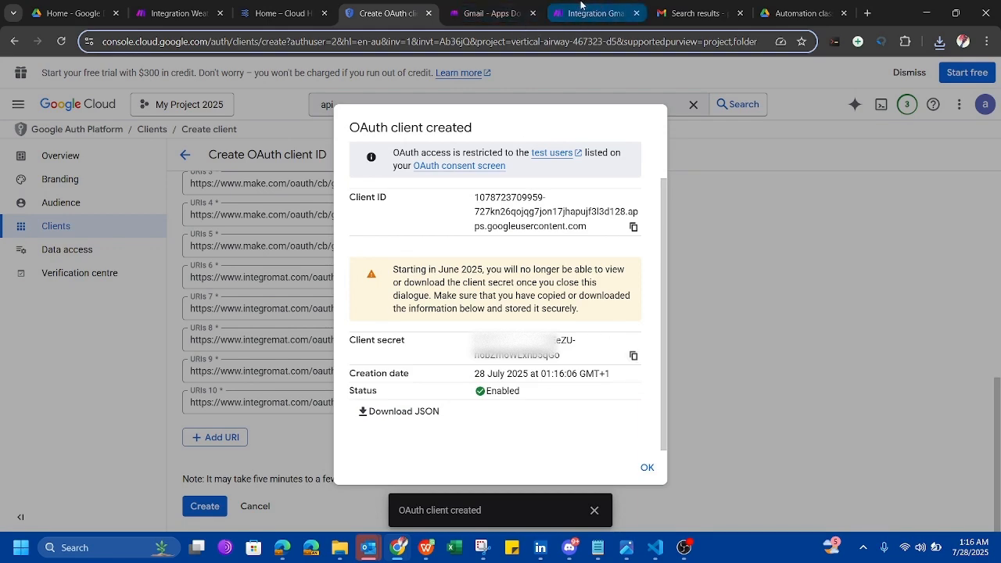
pyautogui.click(579, 7)
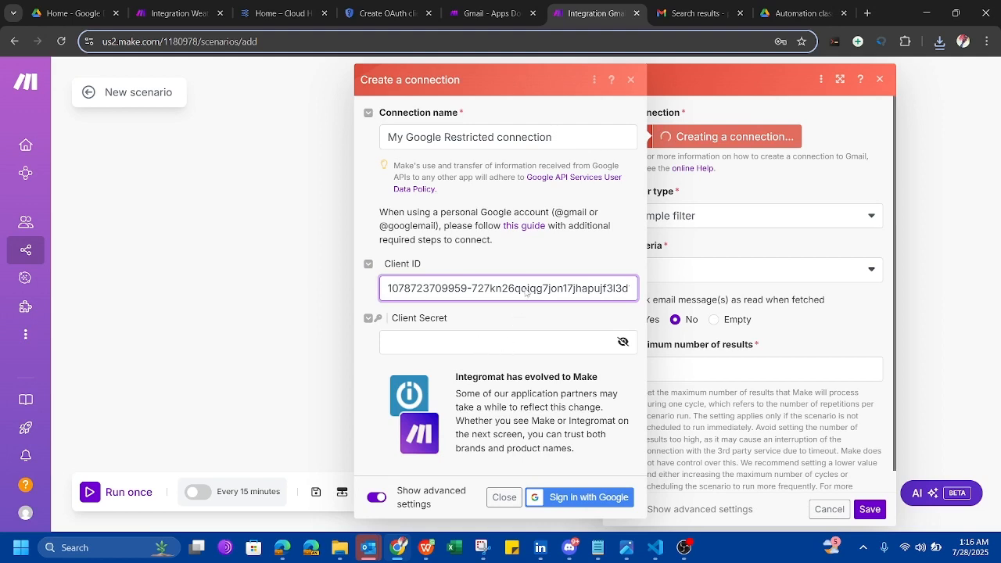
pyautogui.click(498, 343)
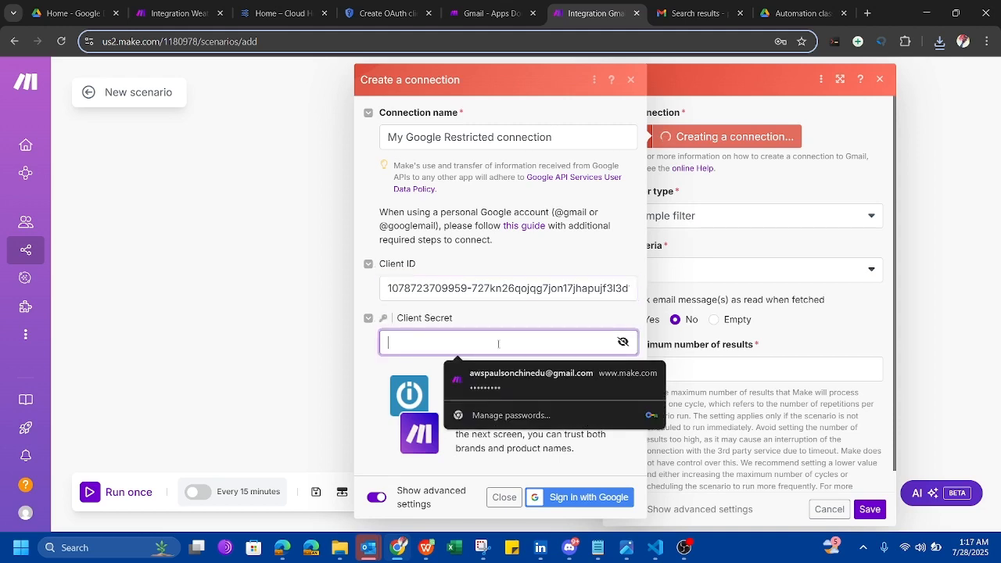
pyautogui.hotkey('ctrl', 'v')
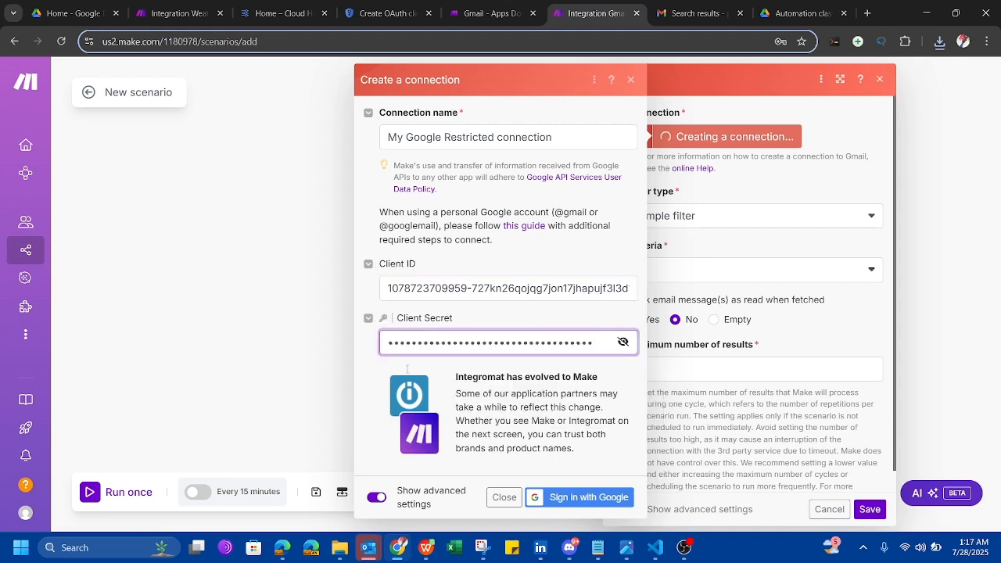
pyautogui.click(363, 369)
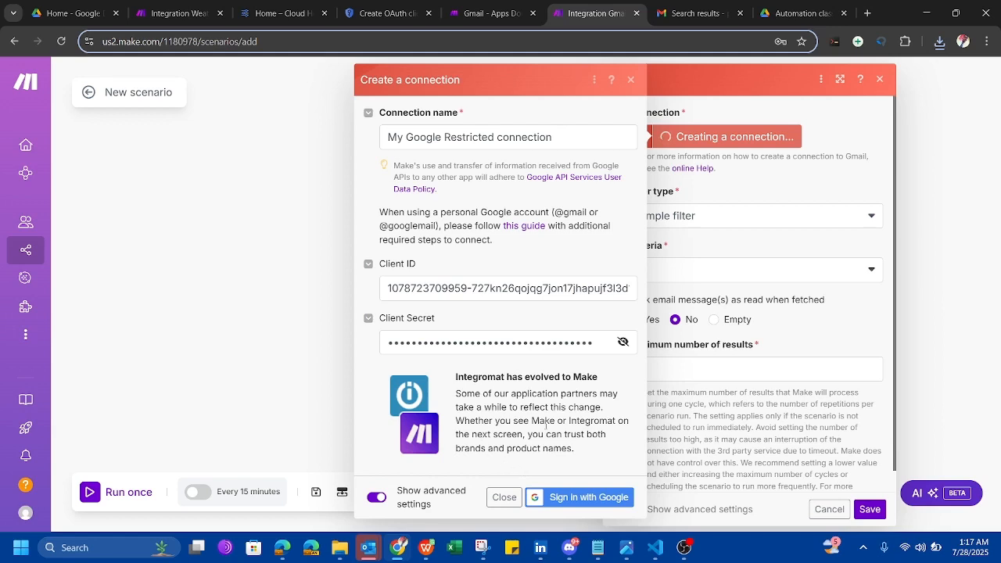
pyautogui.moveTo(545, 423); pyautogui.dragTo(554, 448)
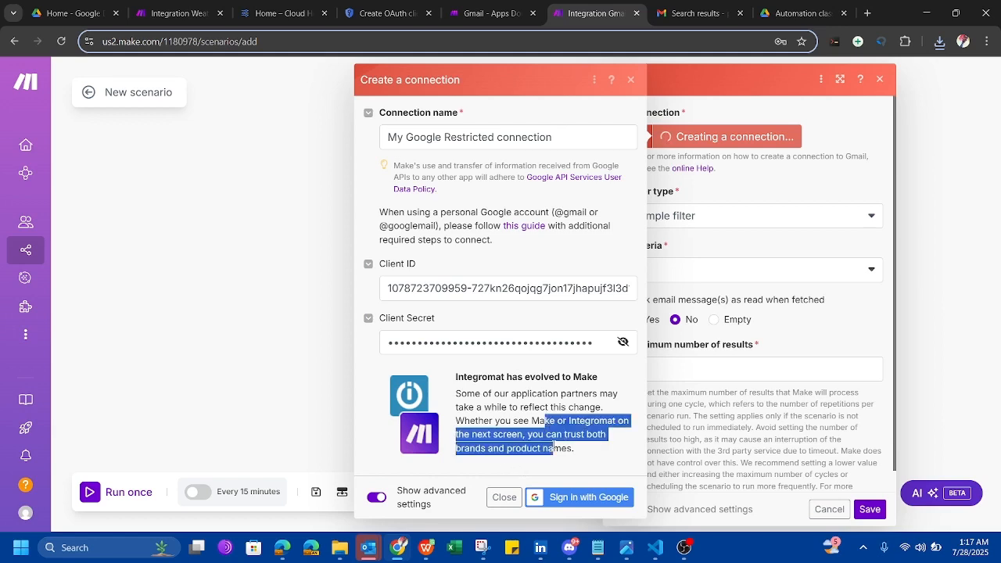
pyautogui.click(467, 472)
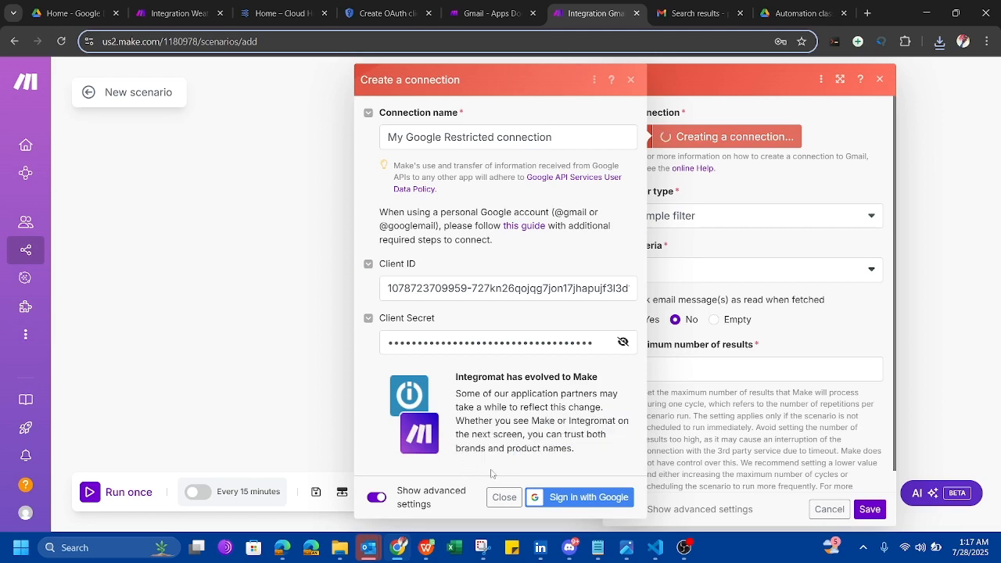
# Attempt Google sign-in, hit Error 400: redirect_uri_mismatch, and close the sign-in popup.
pyautogui.click(572, 501)
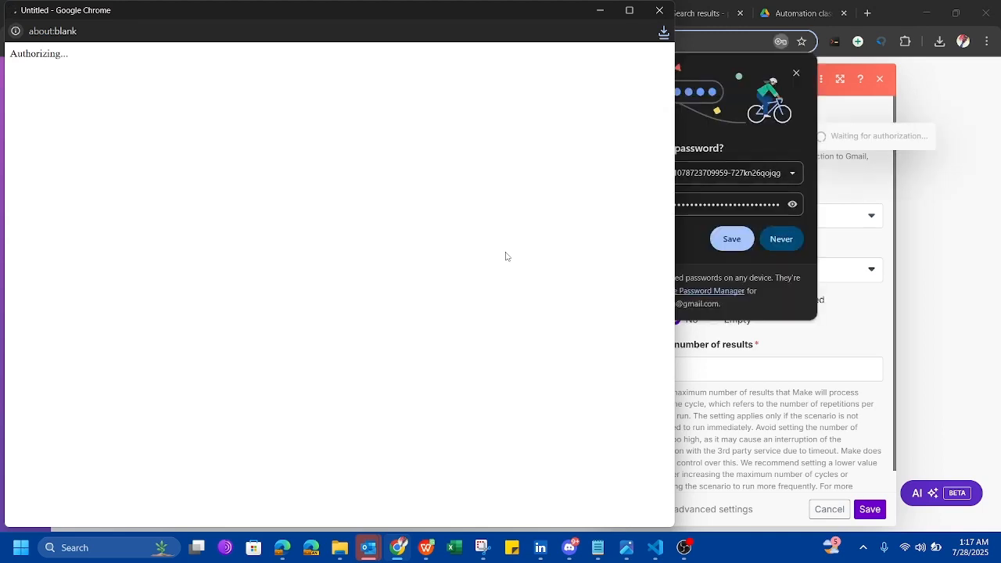
pyautogui.click(795, 75)
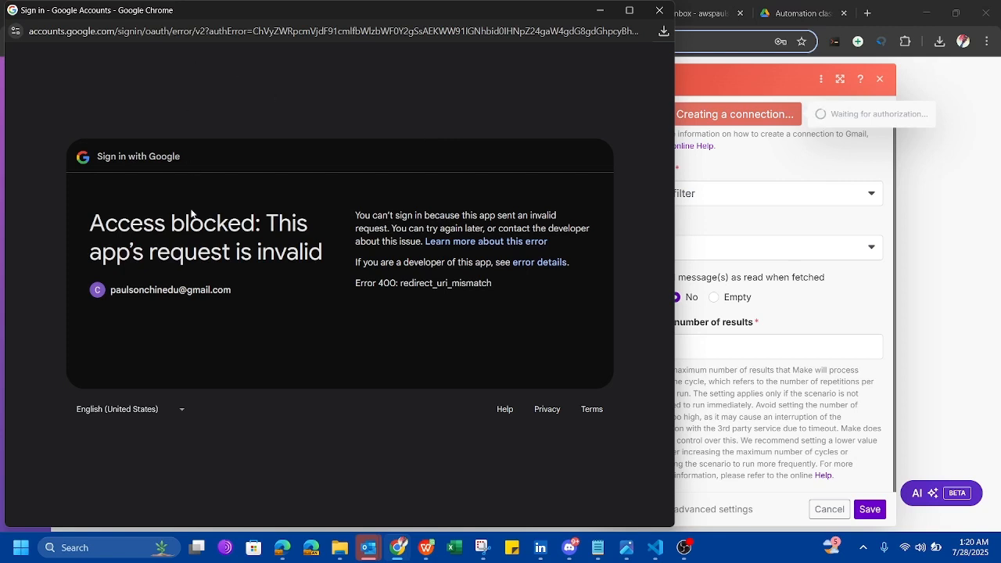
pyautogui.click(182, 410)
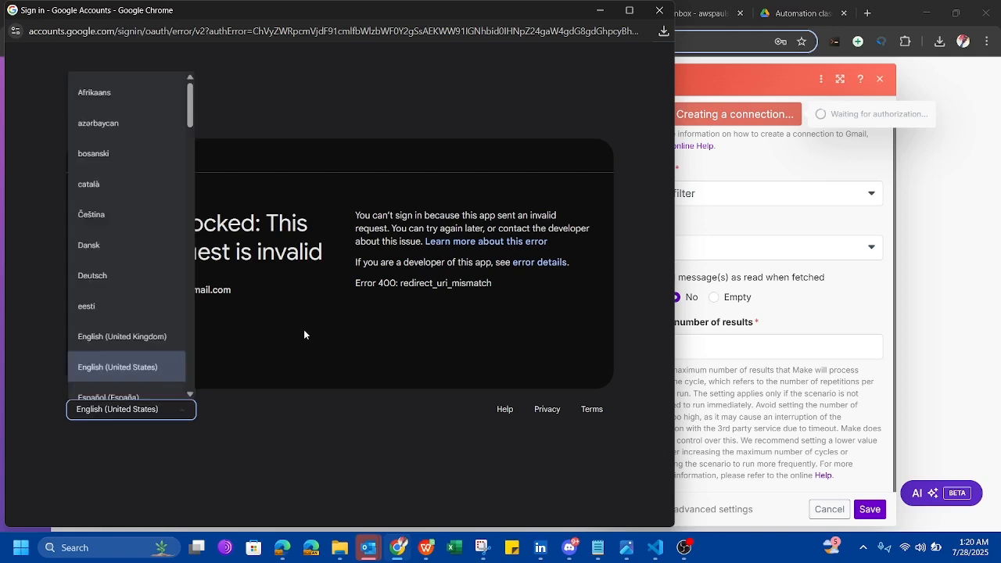
pyautogui.click(474, 327)
pyautogui.moveTo(495, 286); pyautogui.dragTo(356, 286)
pyautogui.click(537, 305)
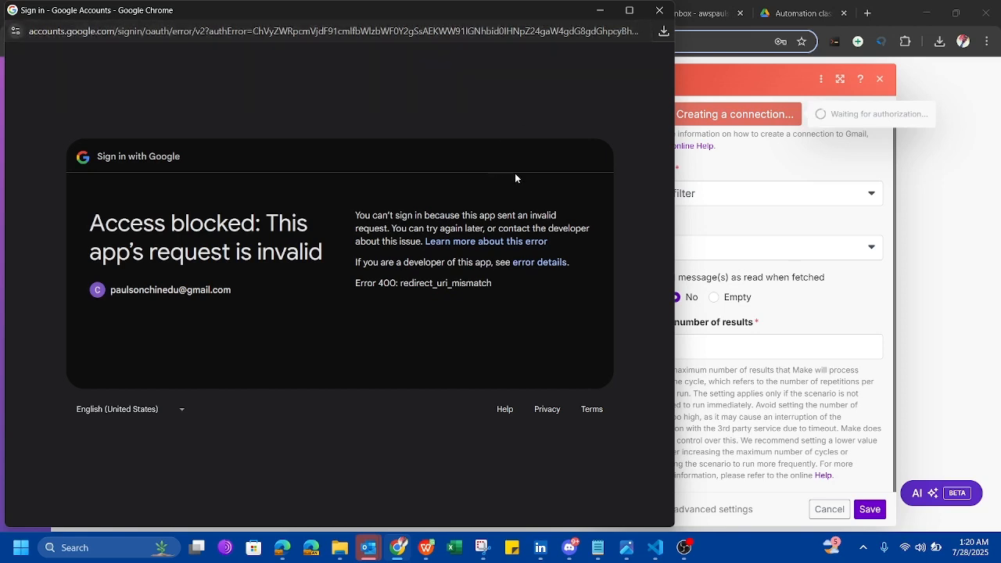
pyautogui.click(660, 10)
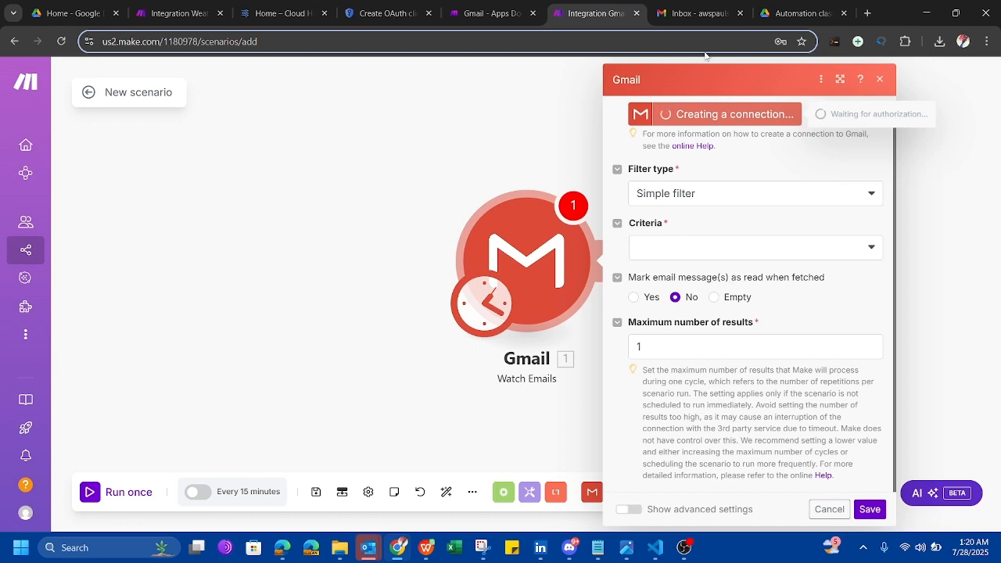
# Open the Make OAuth client, review its Client ID and redirect URI list, and save it.
pyautogui.click(682, 10)
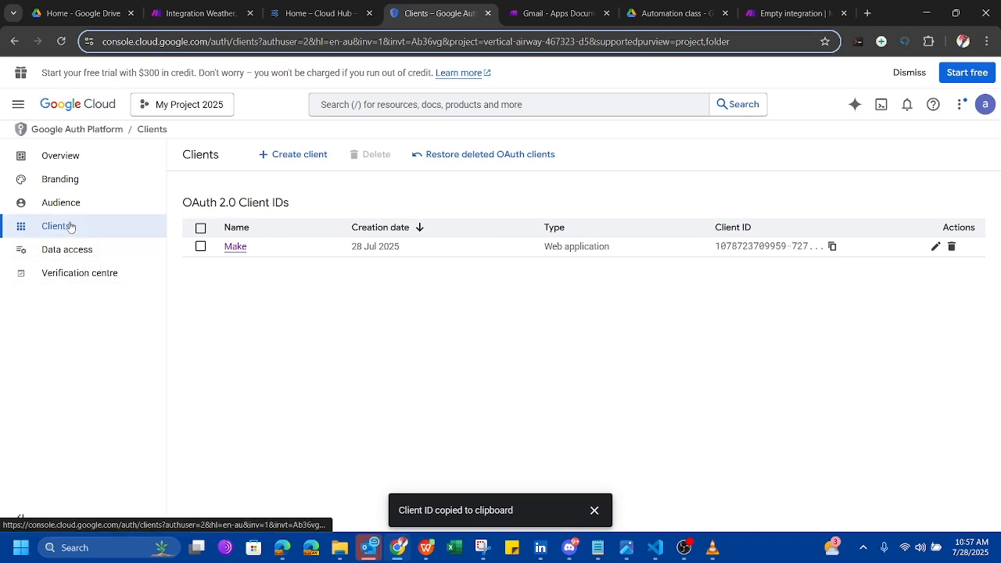
pyautogui.click(241, 254)
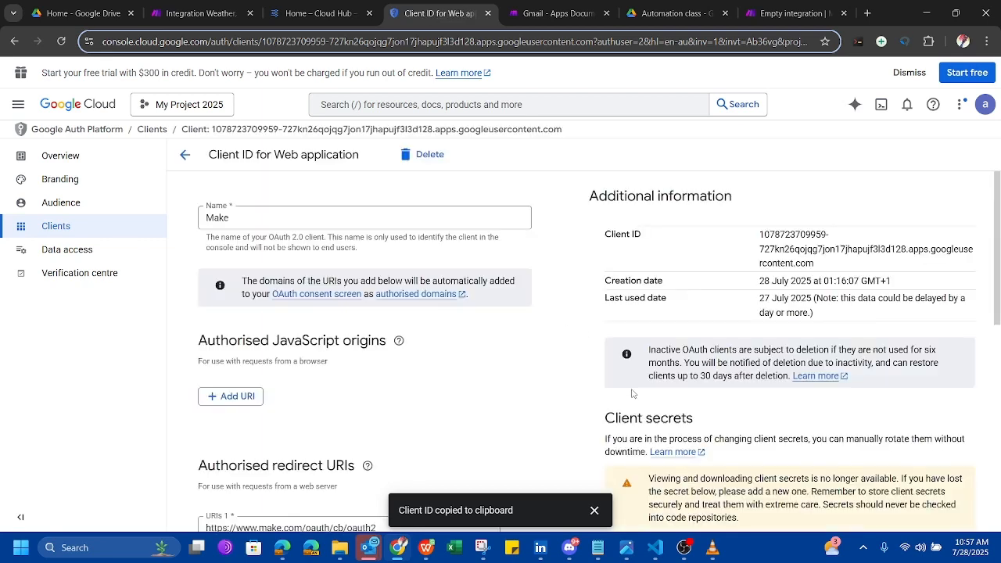
pyautogui.scroll(-1, 633, 394)
pyautogui.scroll(1, 744, 309)
pyautogui.moveTo(823, 269); pyautogui.dragTo(762, 236)
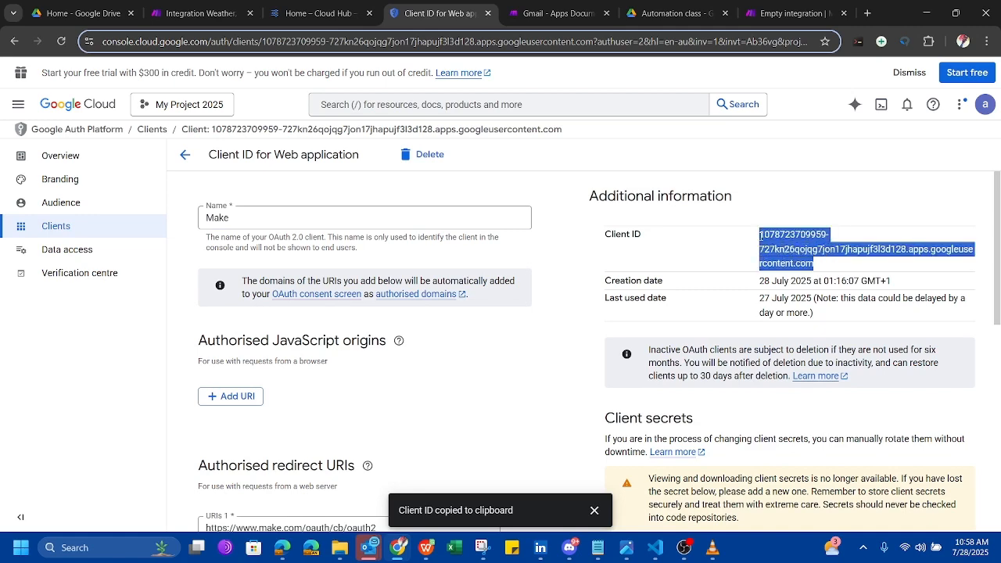
pyautogui.click(705, 251)
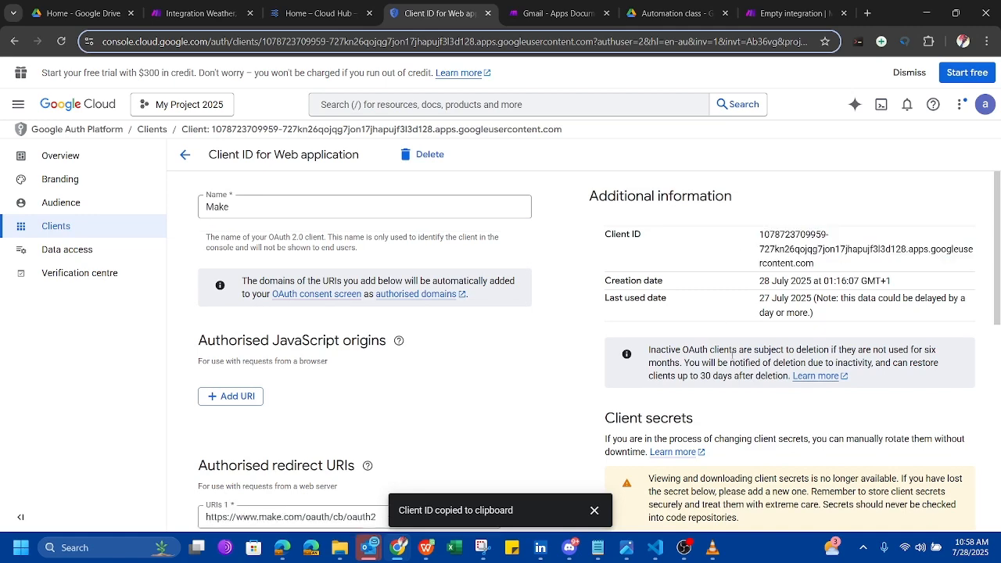
pyautogui.scroll(-2, 723, 314)
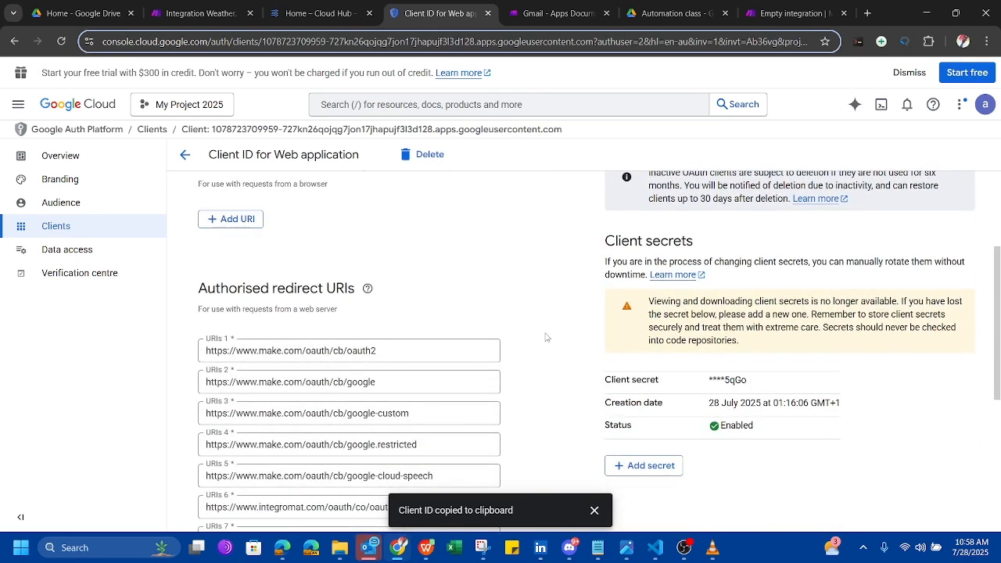
pyautogui.scroll(-2, 546, 337)
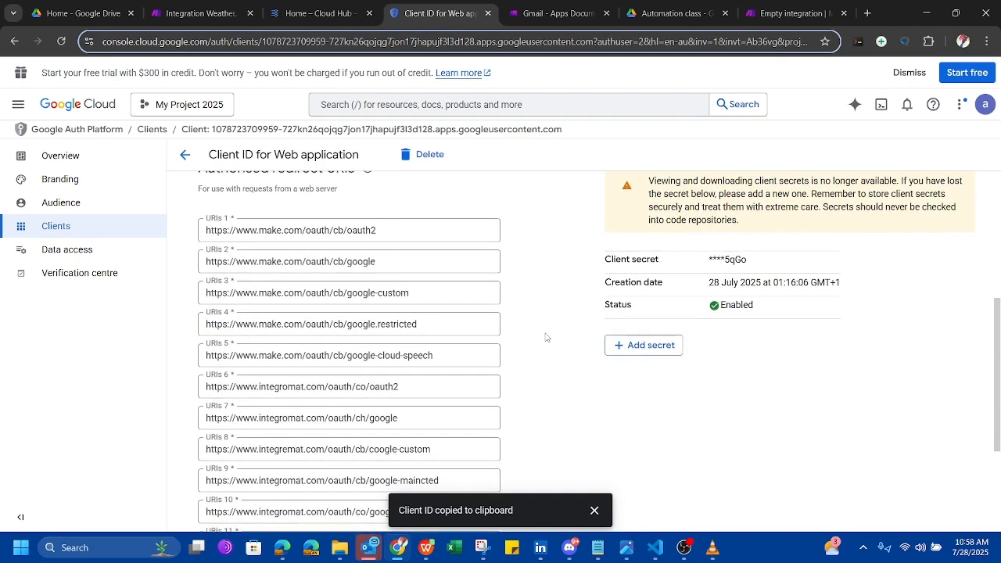
pyautogui.scroll(1, 406, 281)
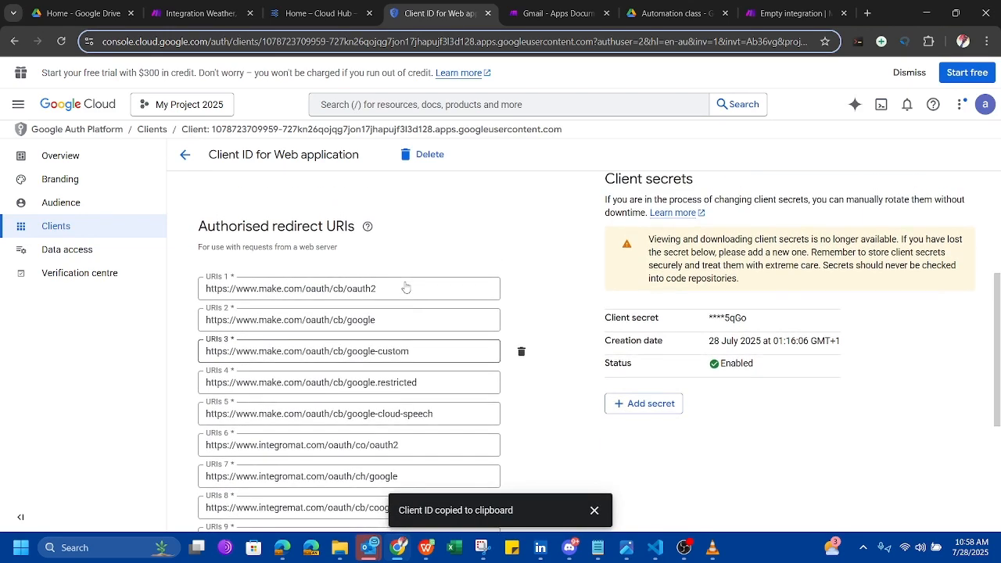
pyautogui.scroll(-1, 407, 286)
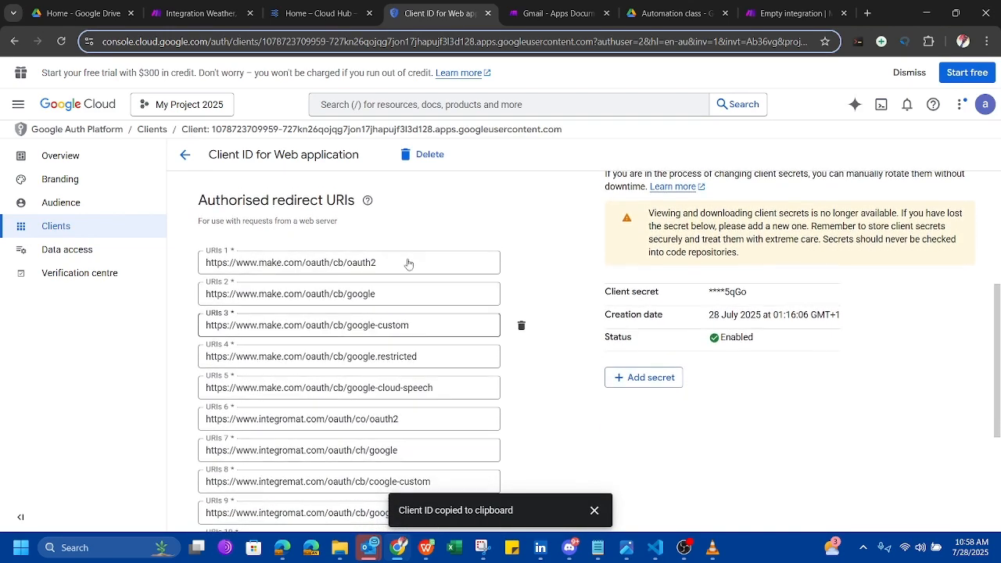
pyautogui.scroll(-4, 405, 298)
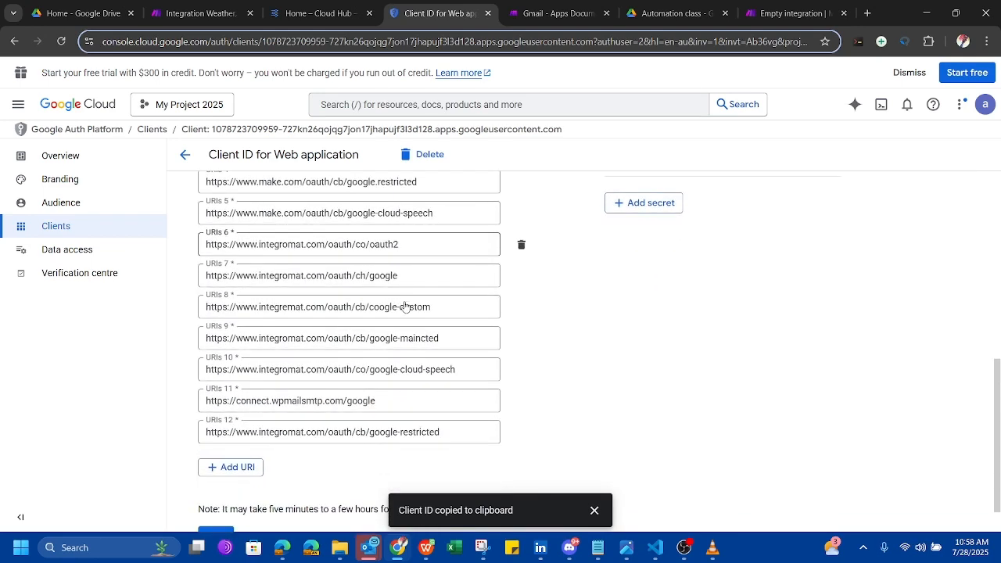
pyautogui.scroll(-1, 405, 306)
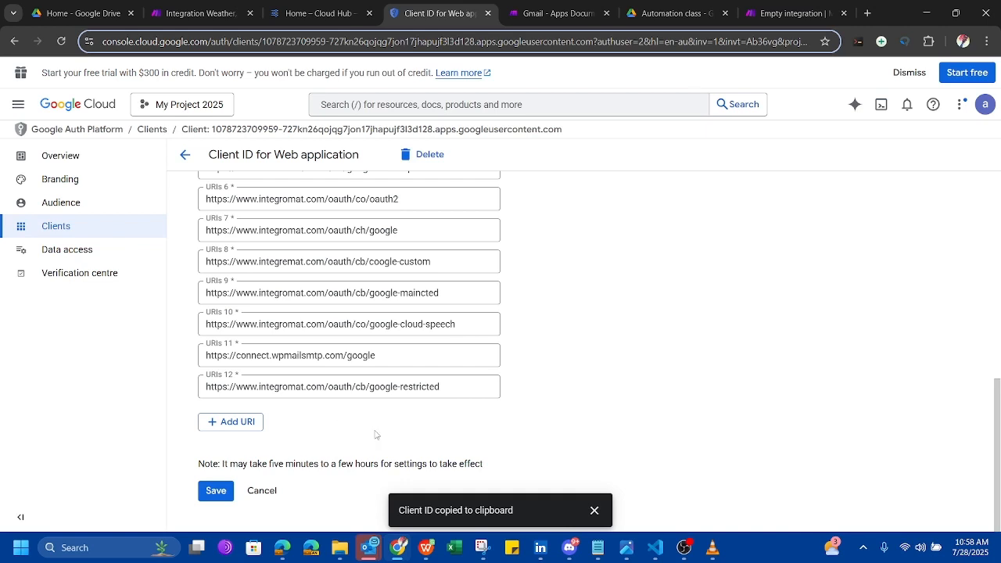
pyautogui.click(216, 492)
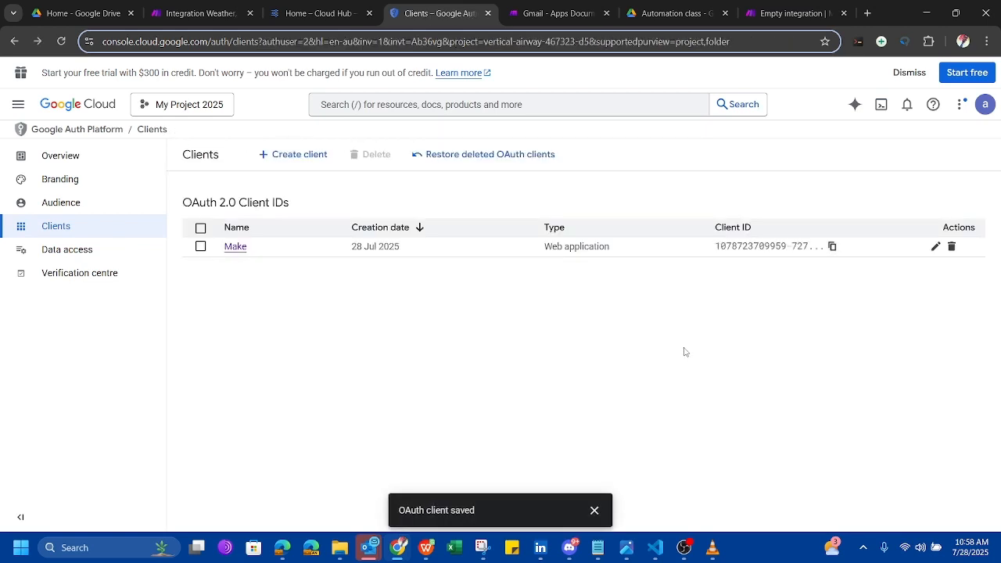
# Copy the Client ID, refill the Client Secret in Make, and retry Google sign-in.
pyautogui.click(834, 247)
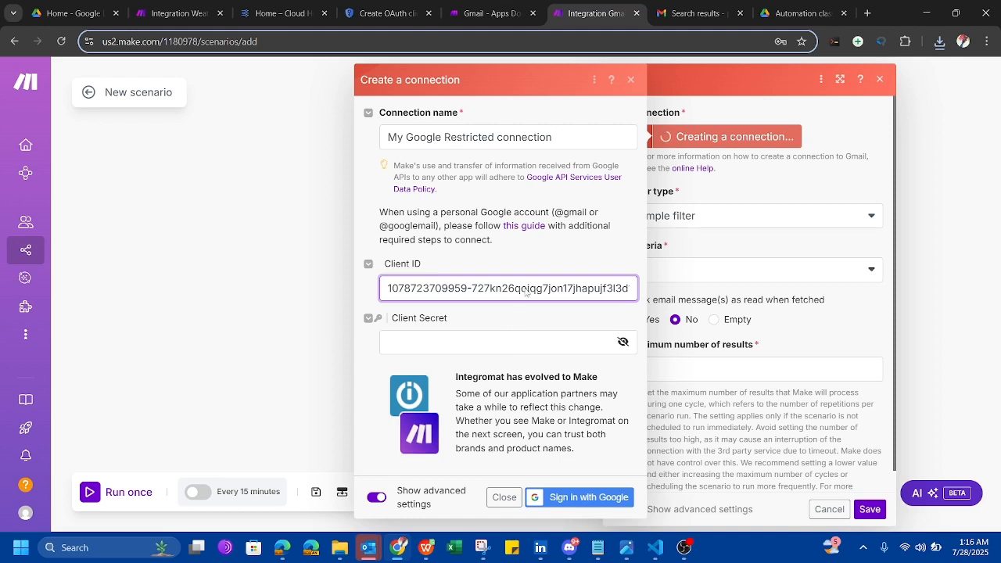
pyautogui.click(498, 343)
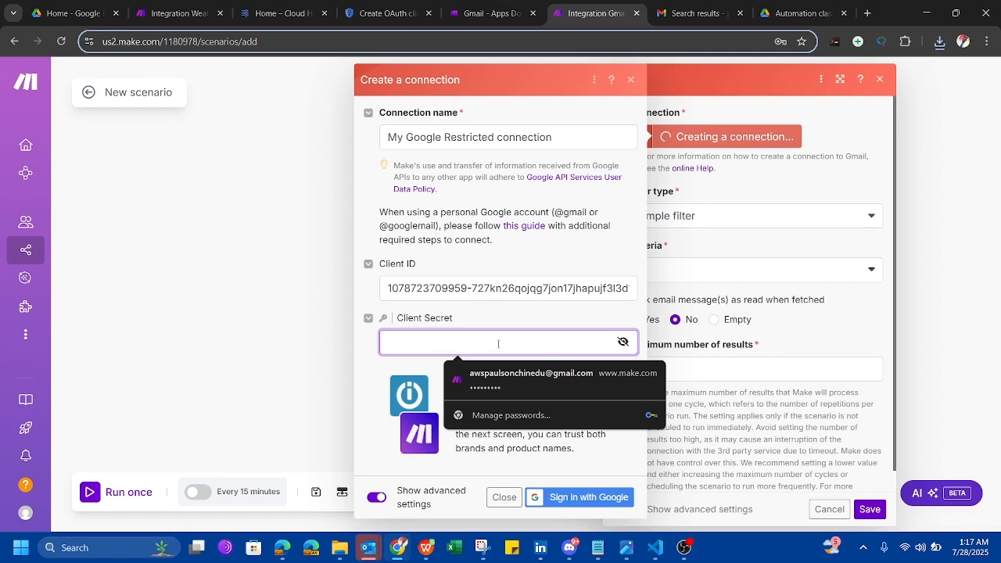
pyautogui.hotkey('ctrl', 'v')
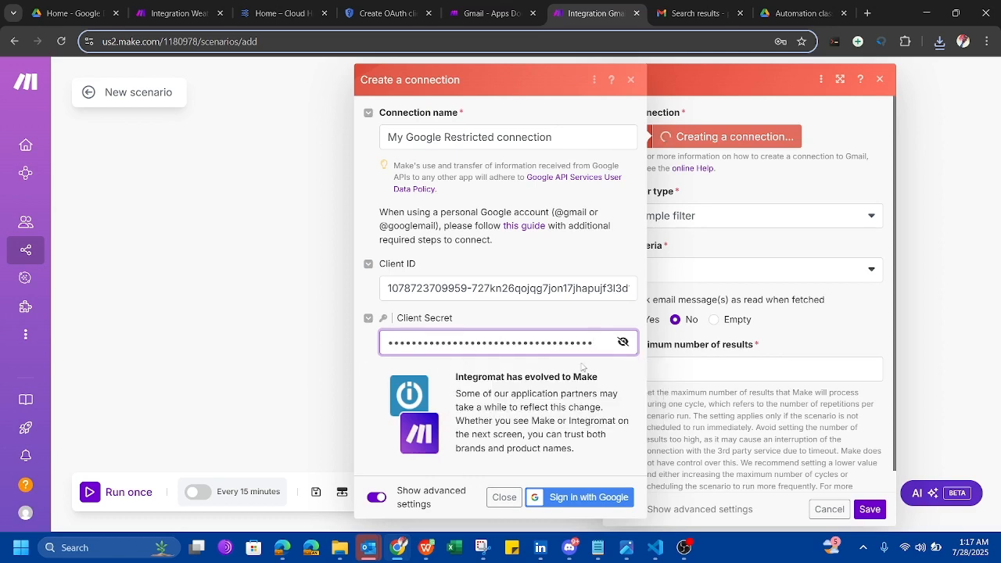
pyautogui.click(582, 367)
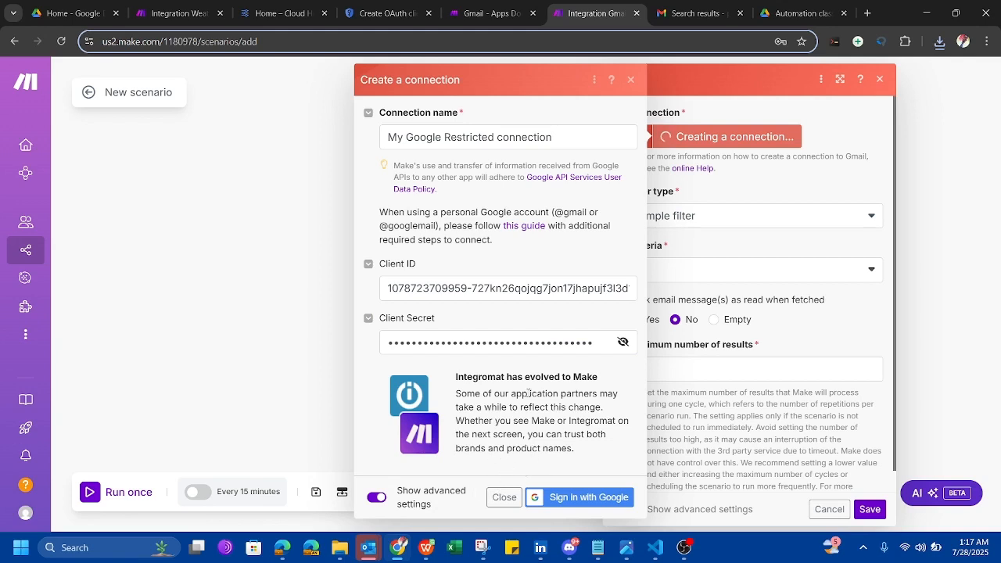
pyautogui.moveTo(546, 421); pyautogui.dragTo(554, 449)
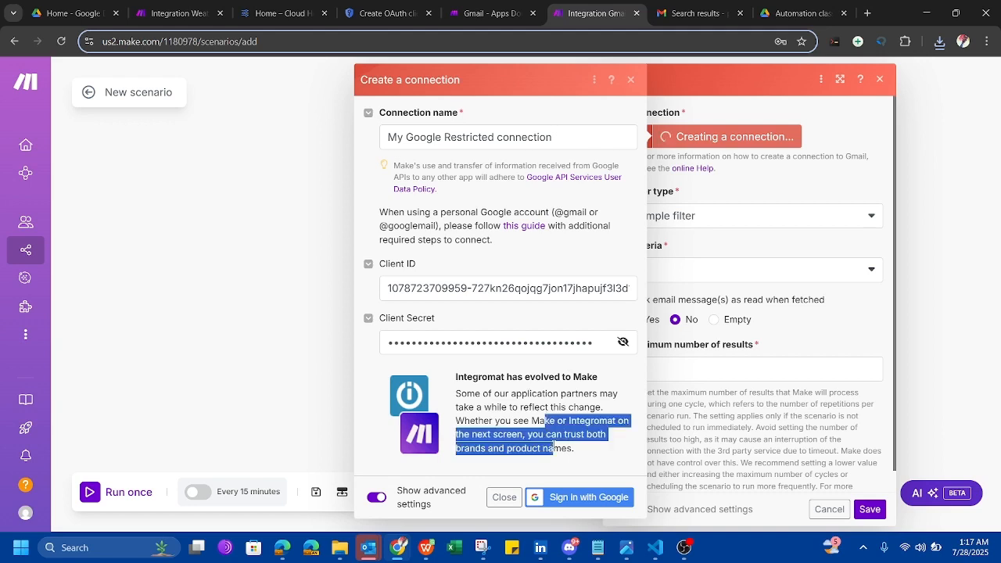
pyautogui.click(466, 471)
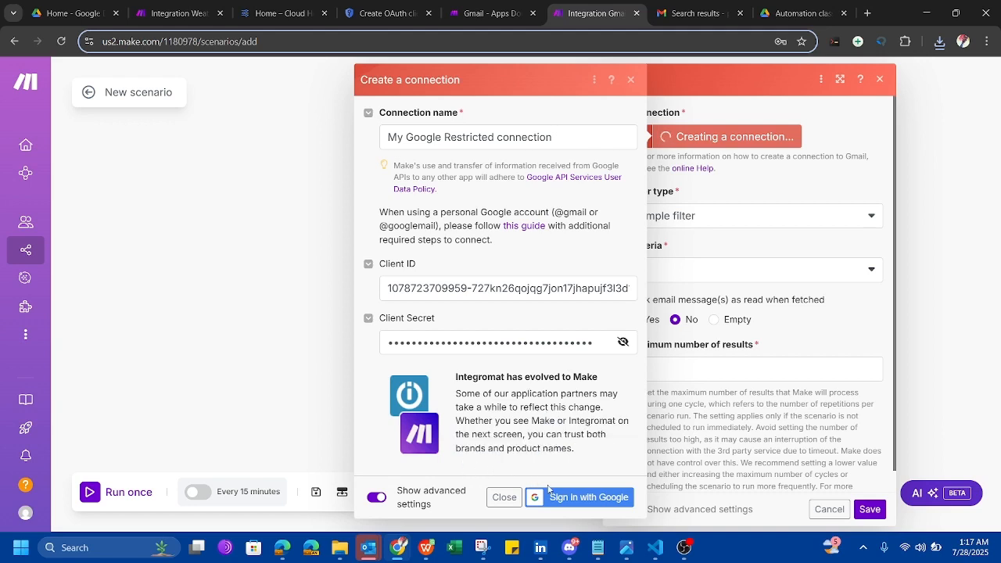
pyautogui.click(569, 499)
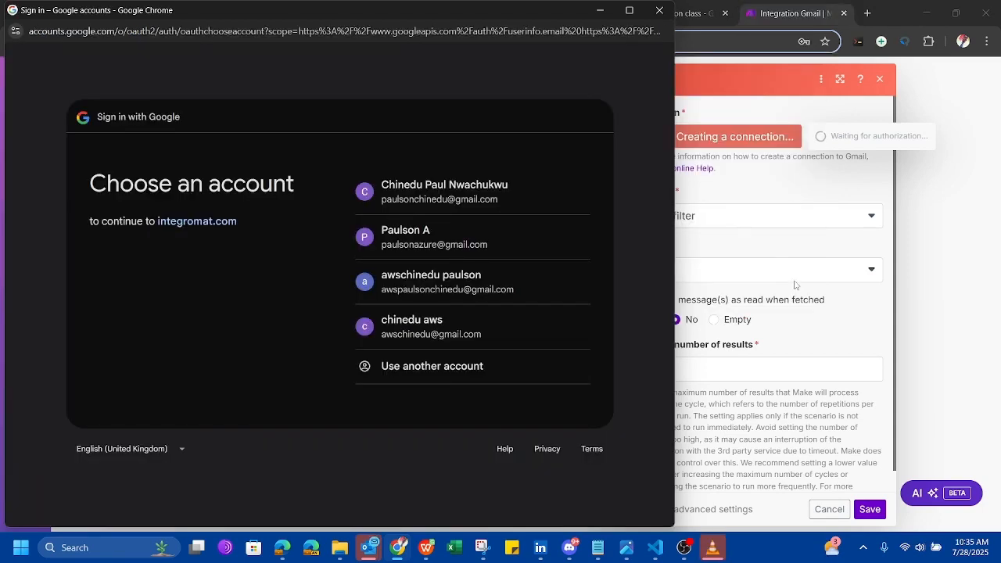
# Pick the Google account, pass the unverified-app warning, and grant integromat.com full Gmail access.
pyautogui.click(438, 286)
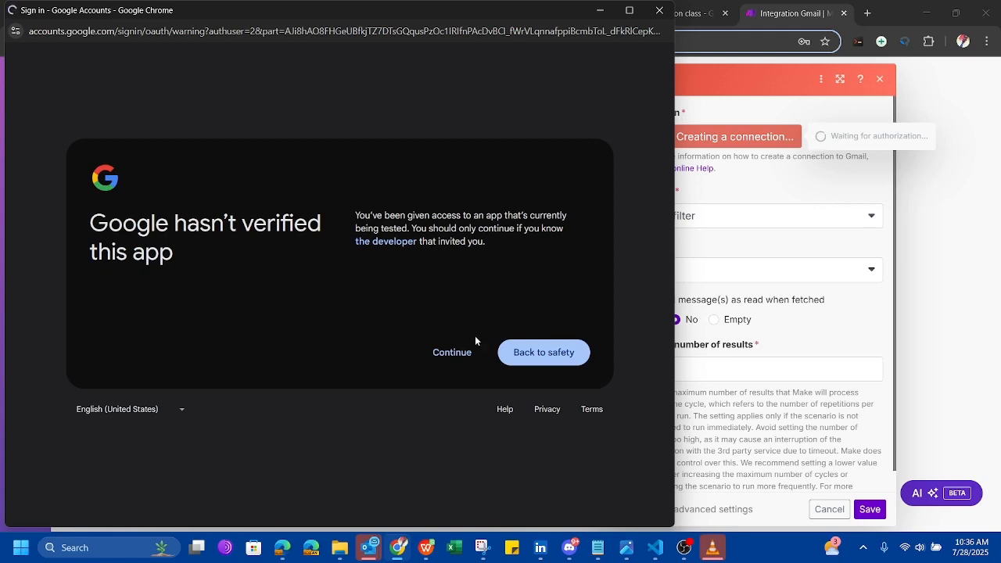
pyautogui.click(453, 352)
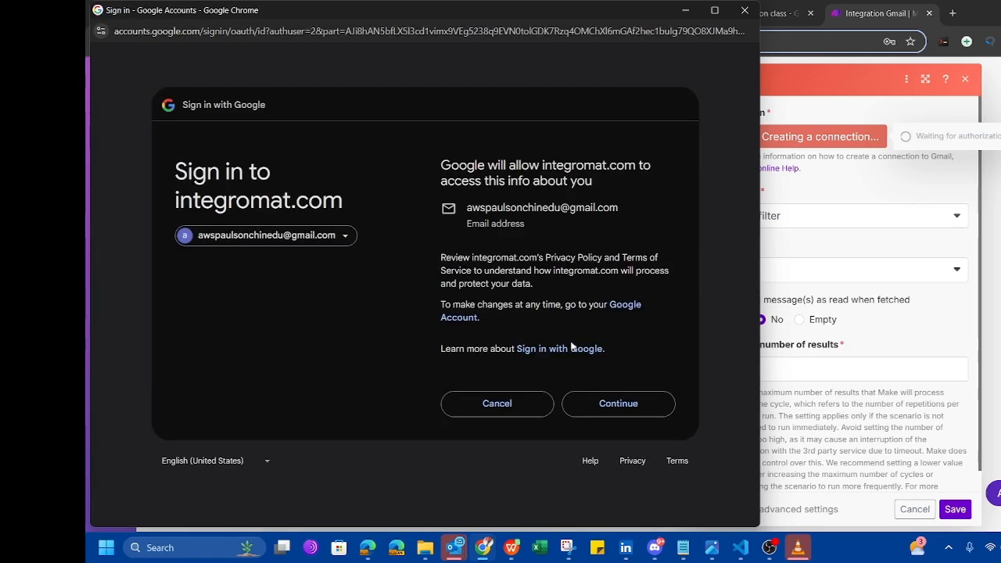
pyautogui.click(608, 407)
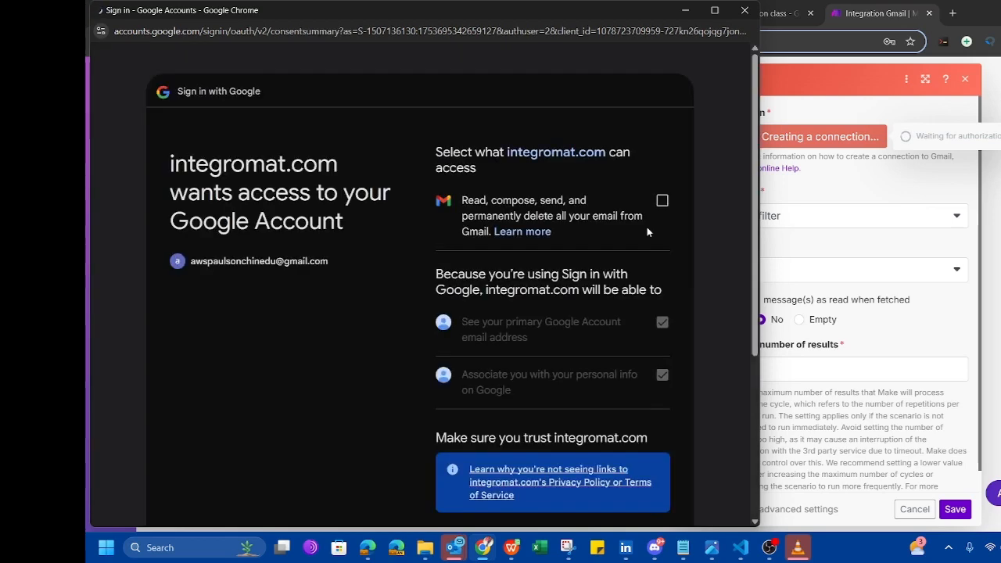
pyautogui.scroll(-1, 705, 262)
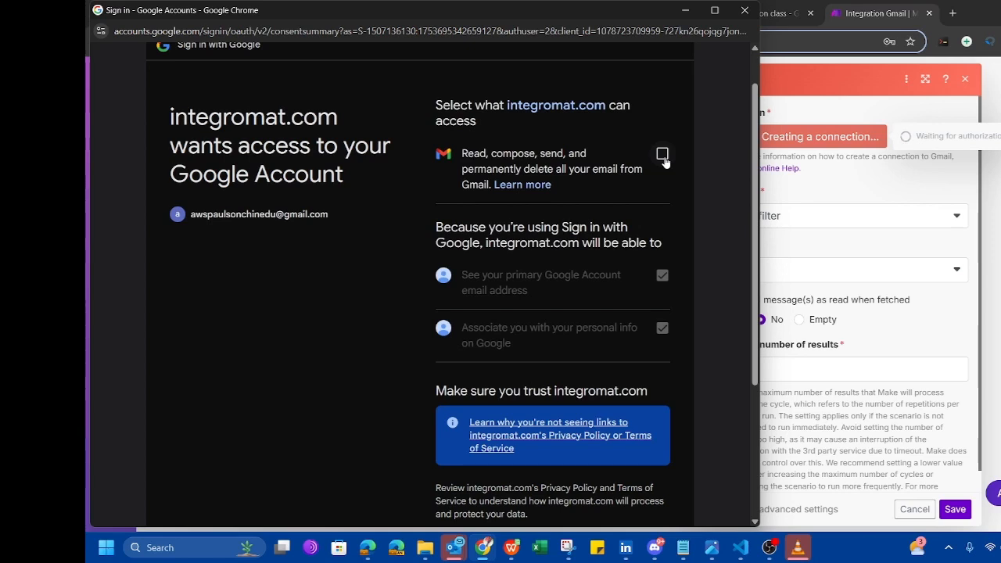
pyautogui.click(663, 155)
pyautogui.scroll(-1, 709, 286)
pyautogui.scroll(-3, 709, 286)
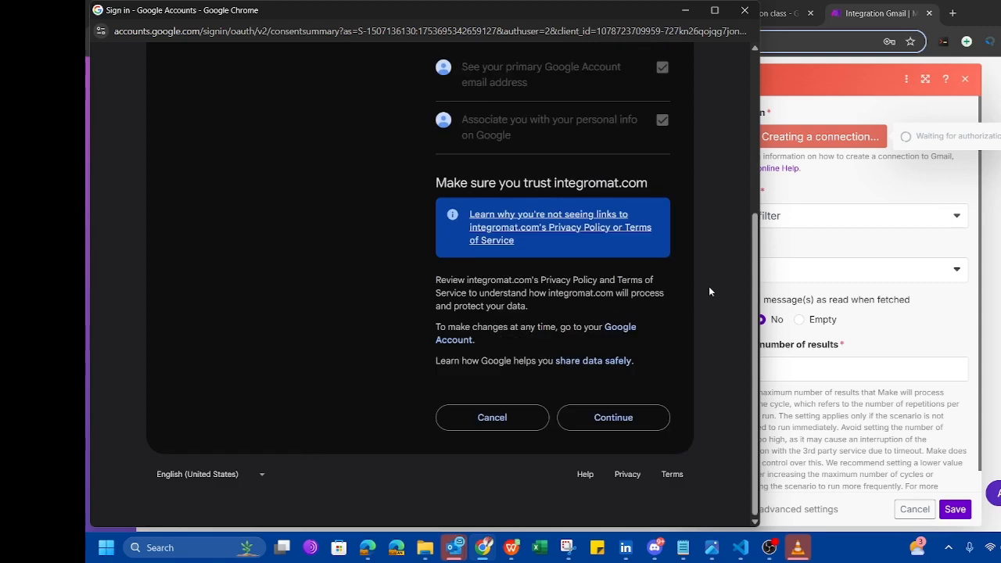
pyautogui.click(616, 419)
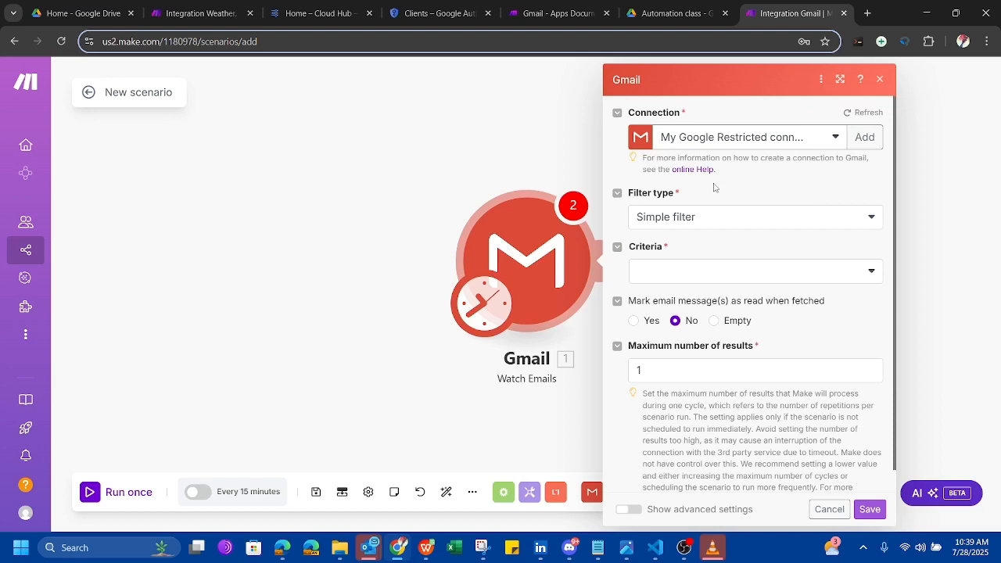
# Close the Gmail module settings and drag the Gmail trigger to the canvas's left side.
pyautogui.click(504, 168)
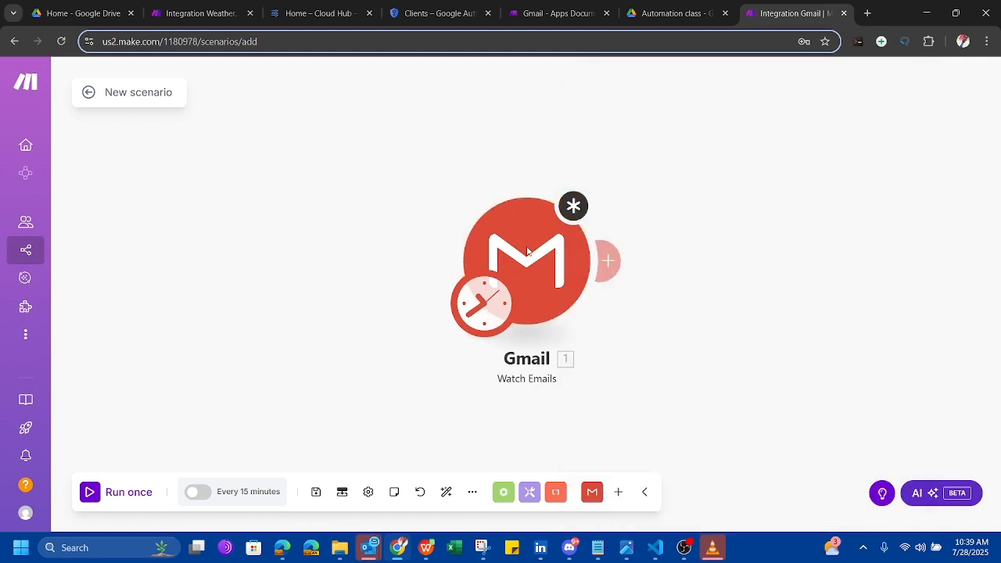
pyautogui.moveTo(545, 268); pyautogui.dragTo(254, 262)
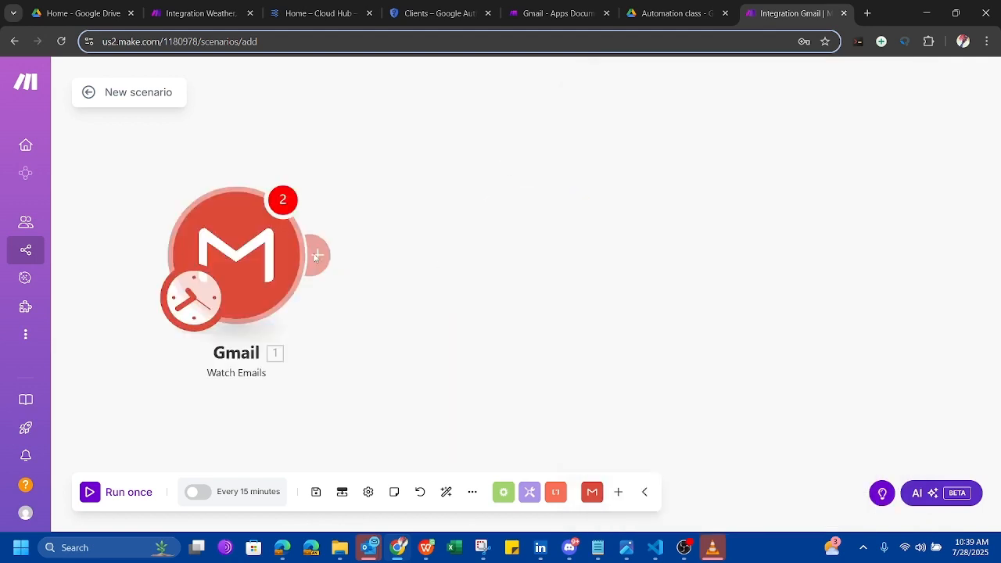
pyautogui.click(315, 255)
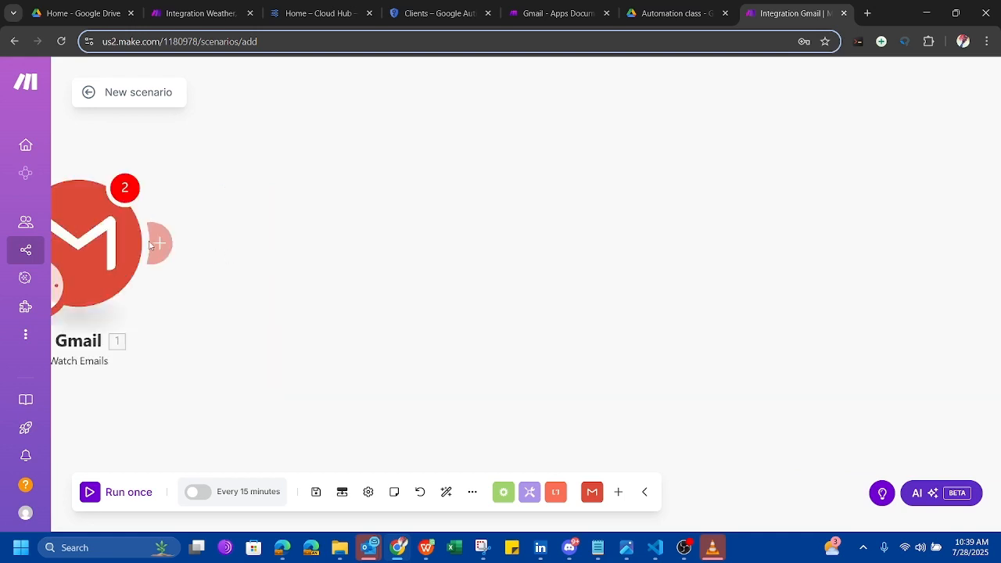
# Attach a Google Drive Search for Files/Folders module after the Gmail trigger, replacing a mistaken Download a File.
pyautogui.click(264, 251)
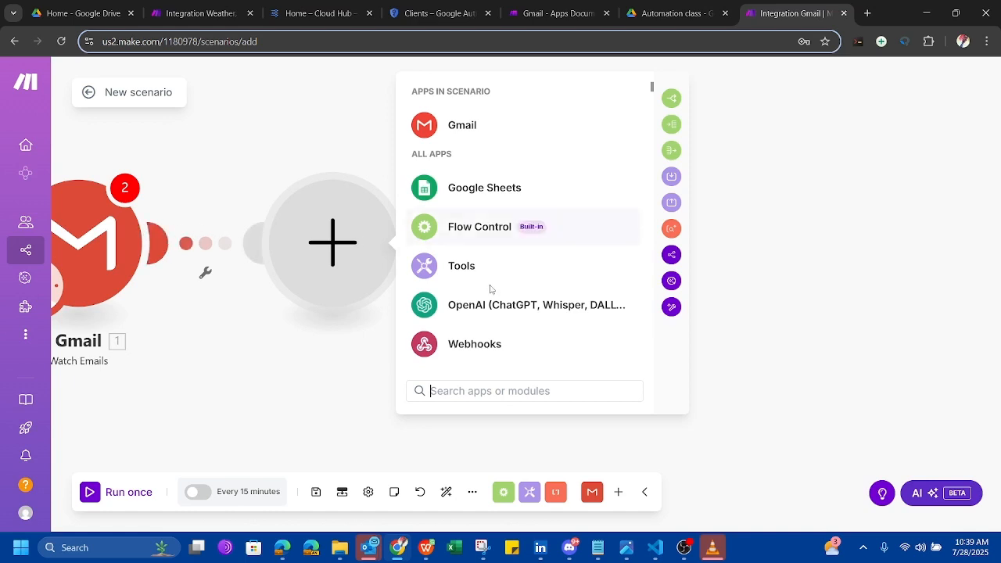
pyautogui.scroll(-2, 491, 290)
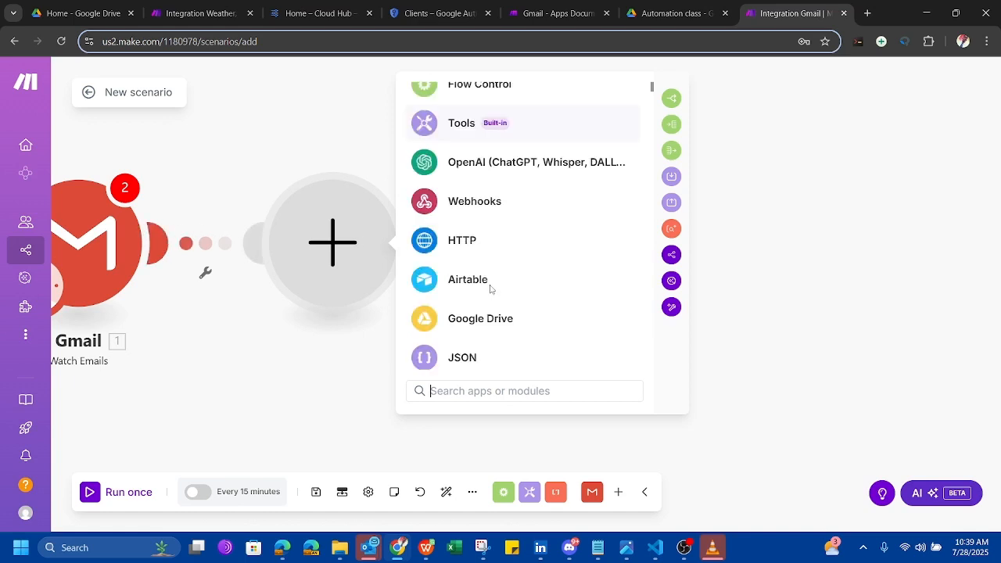
pyautogui.scroll(-2, 490, 296)
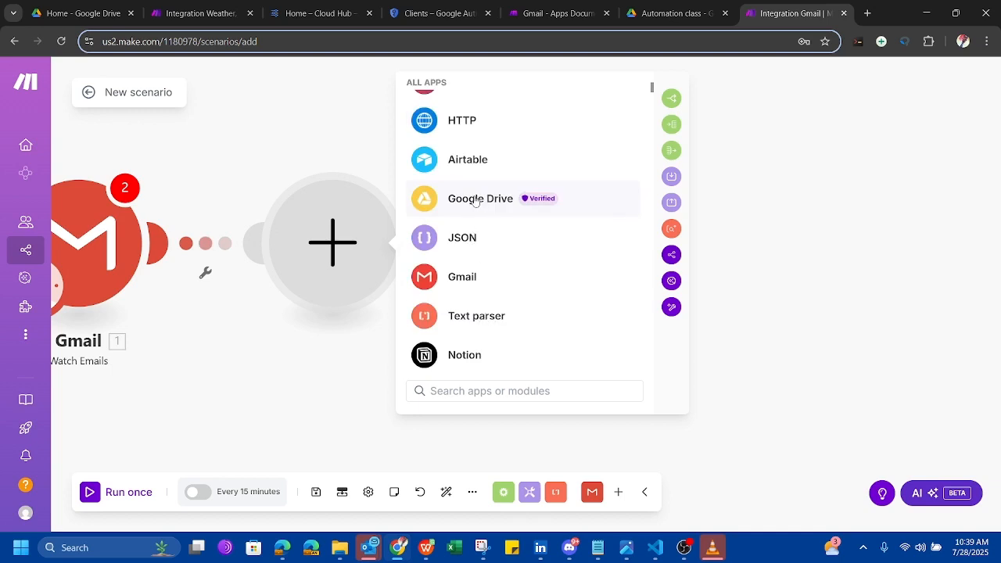
pyautogui.click(515, 246)
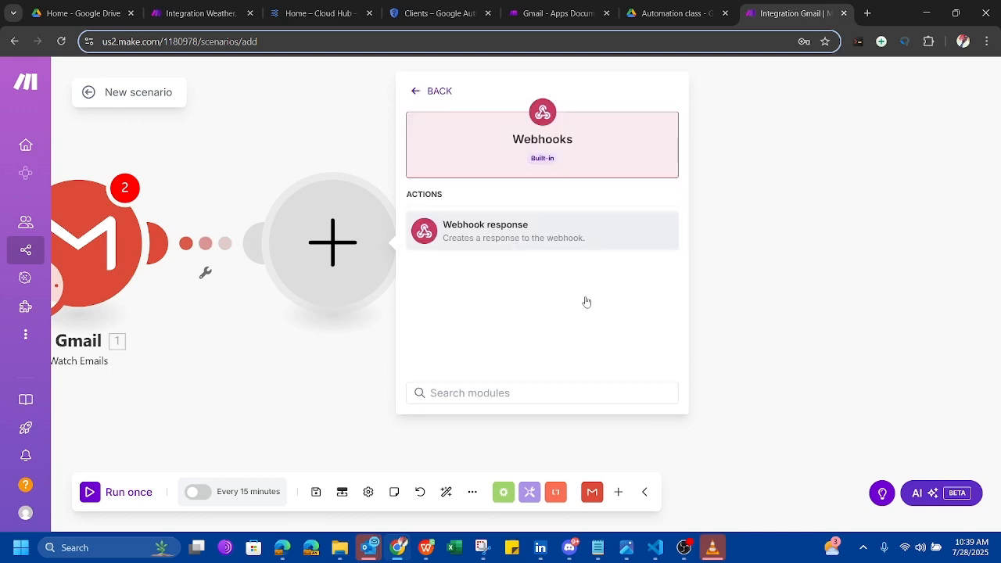
pyautogui.click(419, 91)
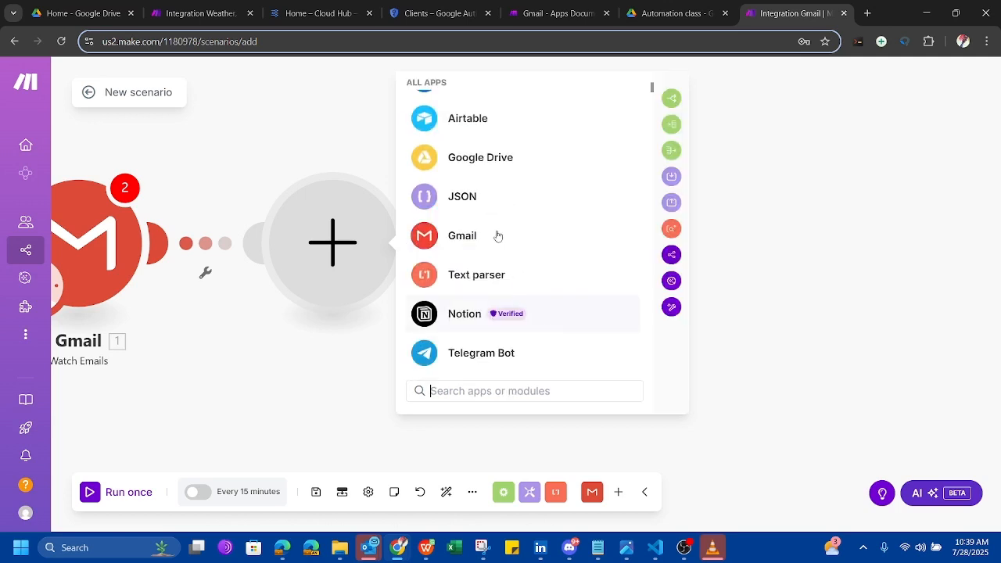
pyautogui.click(491, 161)
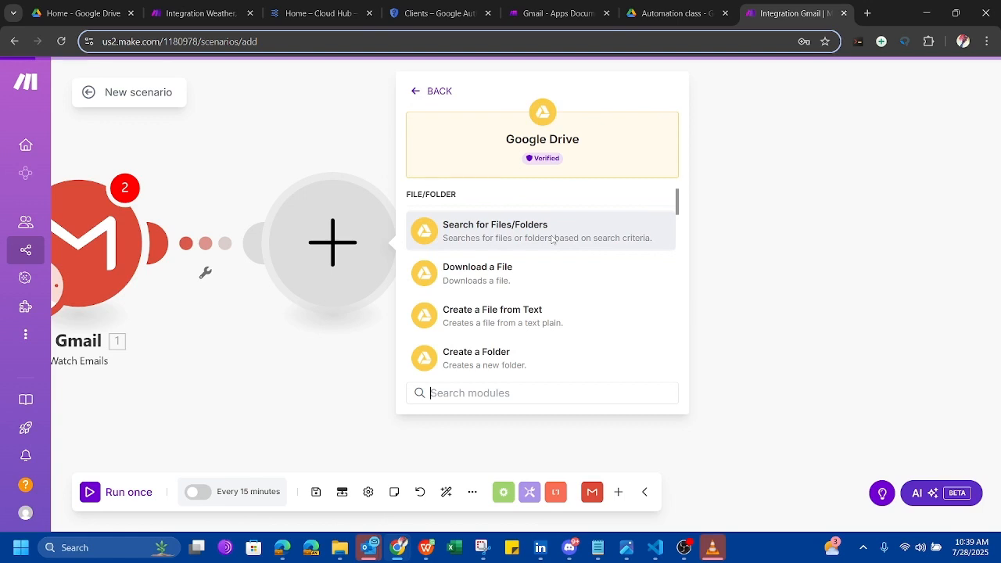
pyautogui.click(527, 271)
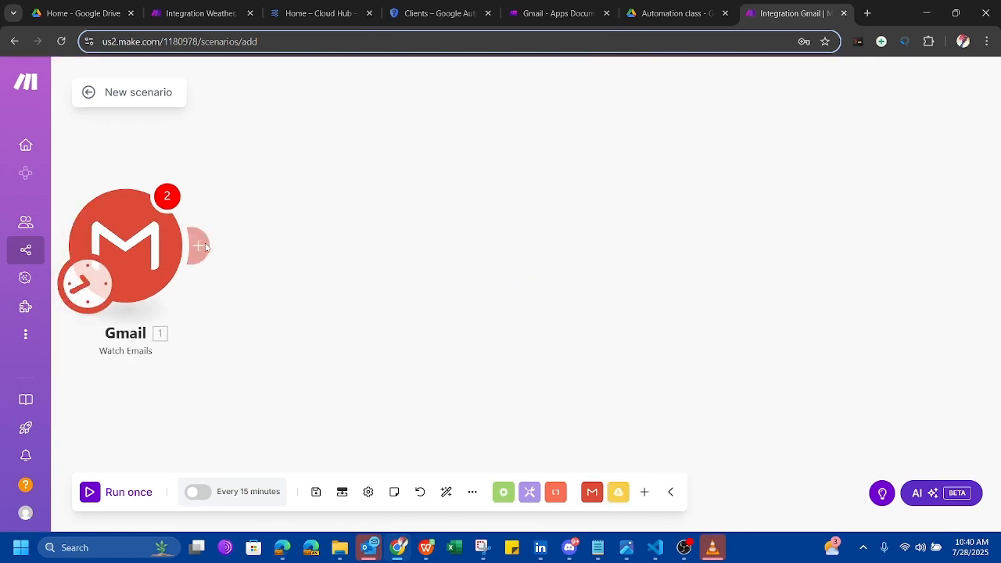
pyautogui.click(205, 247)
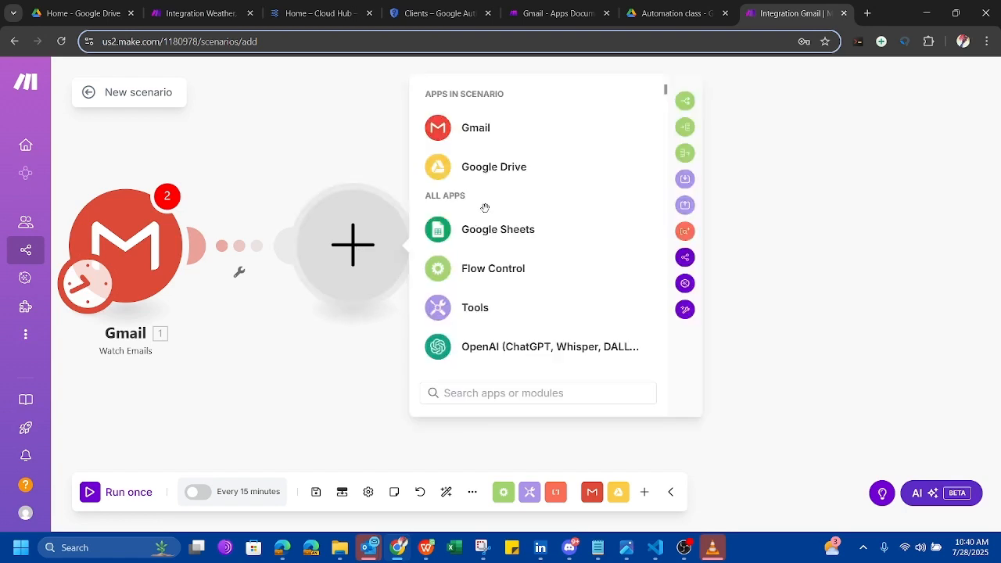
pyautogui.click(484, 174)
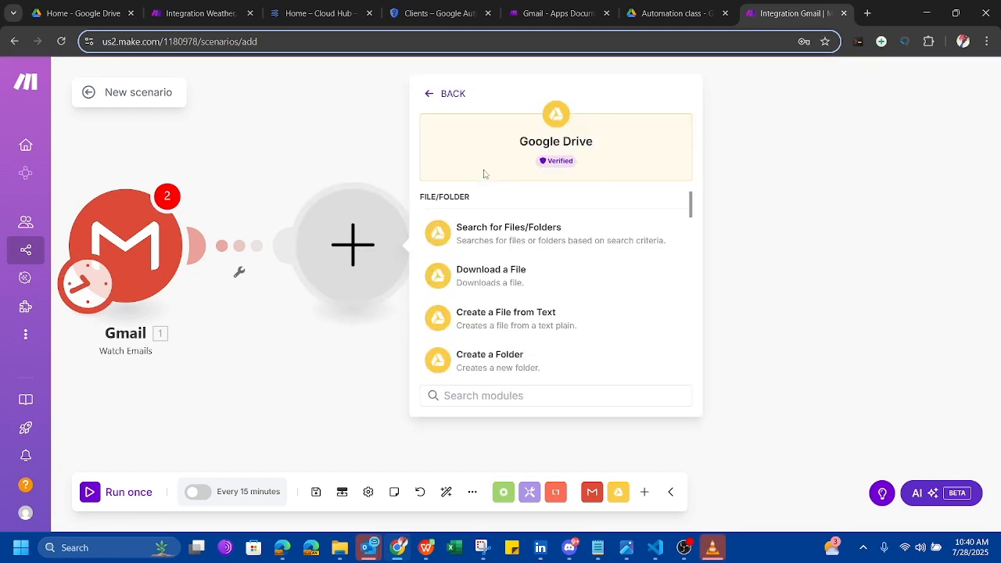
pyautogui.click(515, 238)
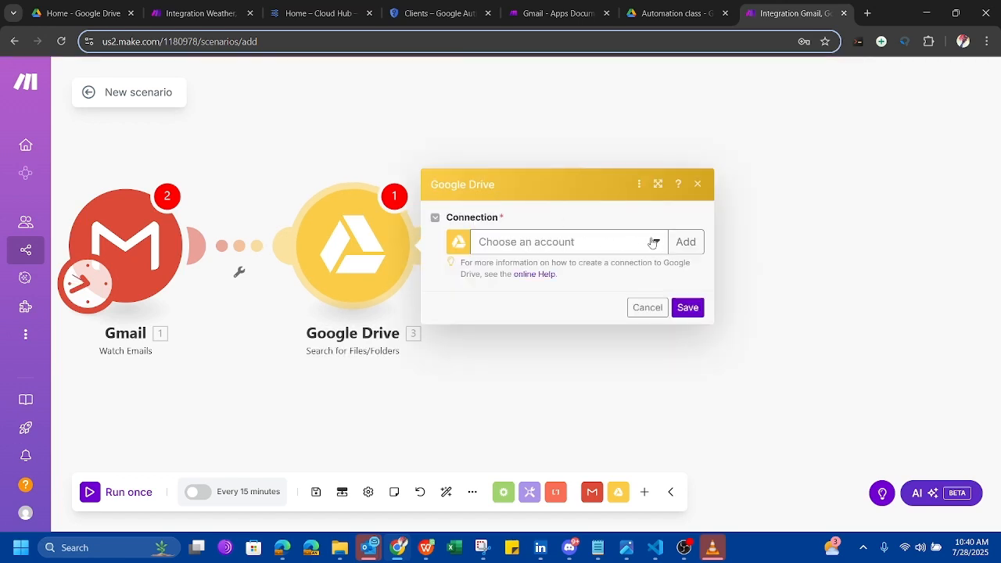
# Select the My Google Restricted connection for the Drive module and agree to update its permissions.
pyautogui.click(654, 242)
pyautogui.click(598, 268)
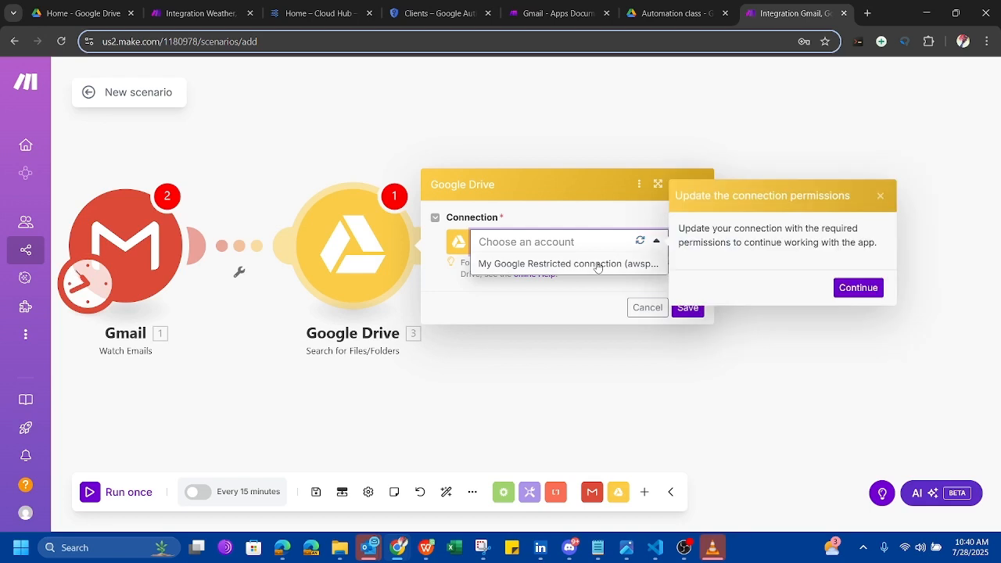
pyautogui.click(598, 264)
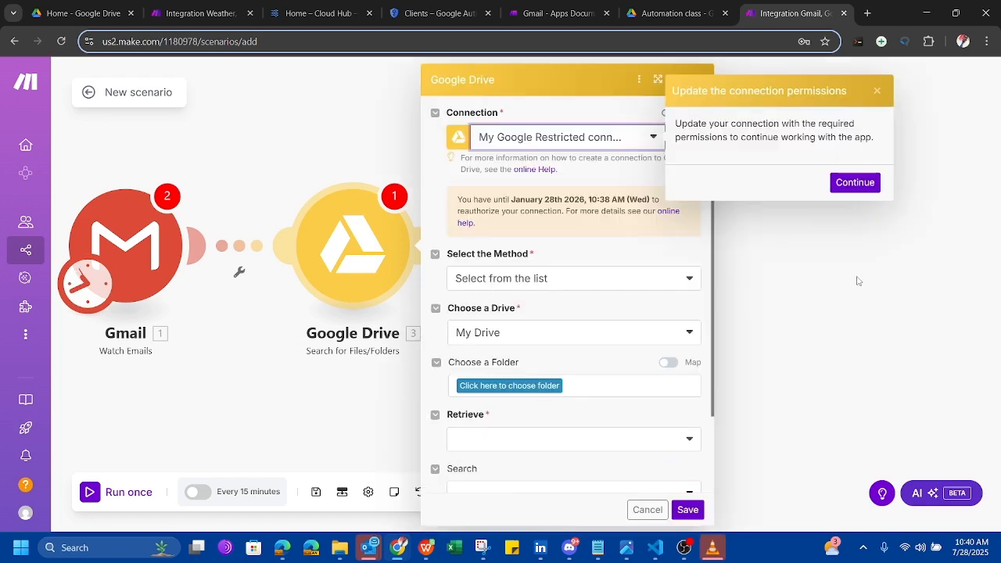
pyautogui.click(847, 187)
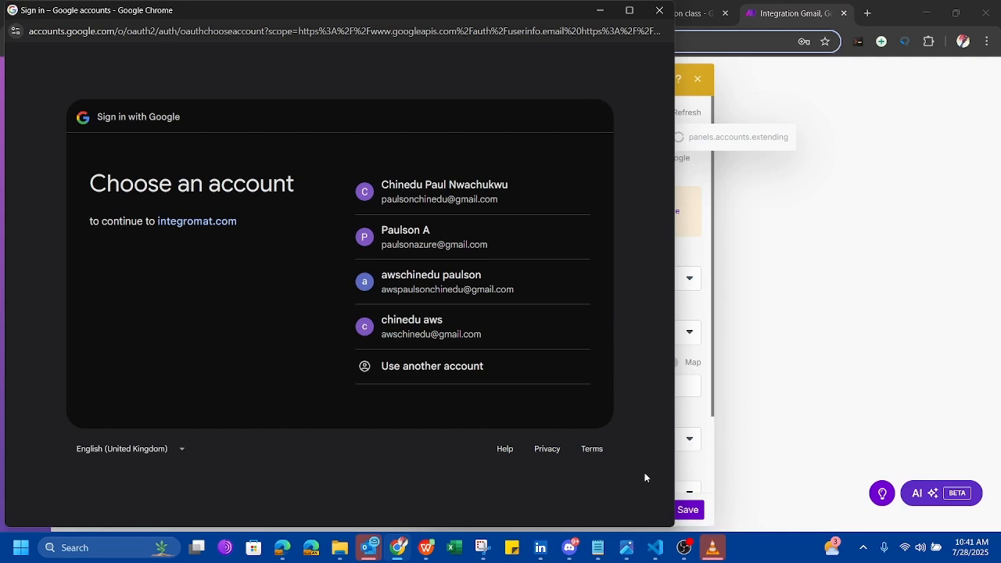
# Choose the Google account and get past the unverified-app warning and sign-back-in pages for integromat.com.
pyautogui.click(471, 284)
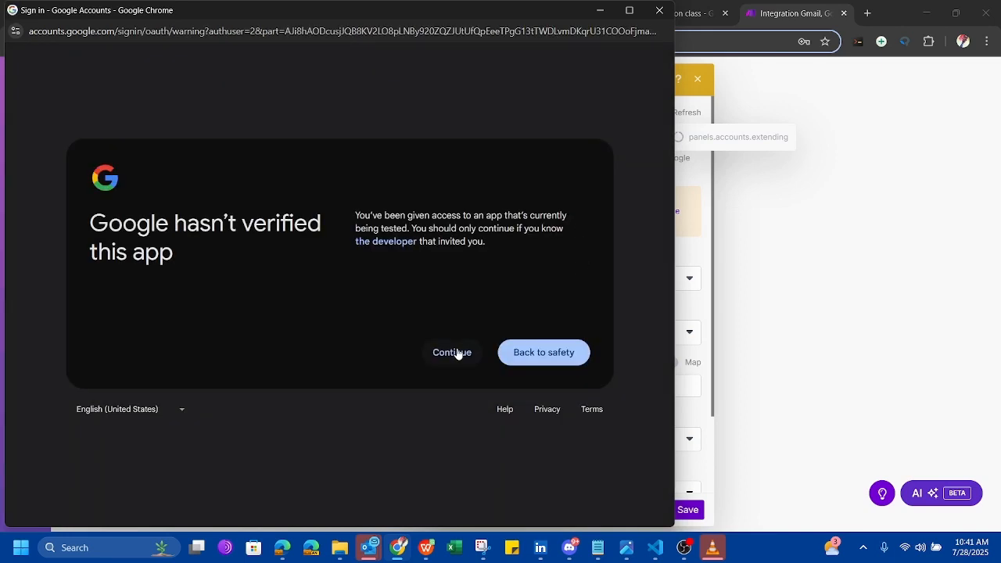
pyautogui.click(458, 353)
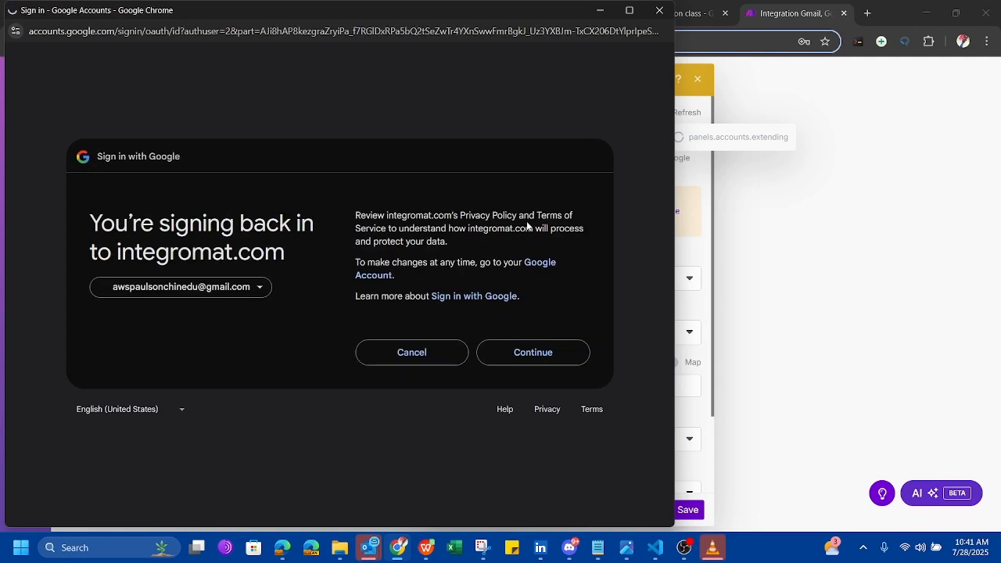
pyautogui.click(534, 357)
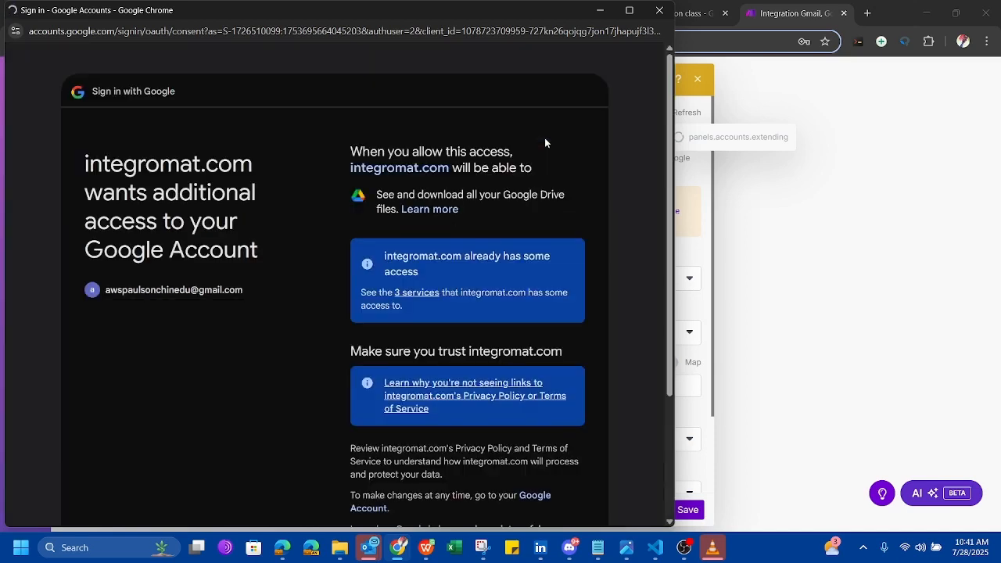
# Review the consent page and allow integromat.com to see and download all Google Drive files.
pyautogui.scroll(-3, 535, 271)
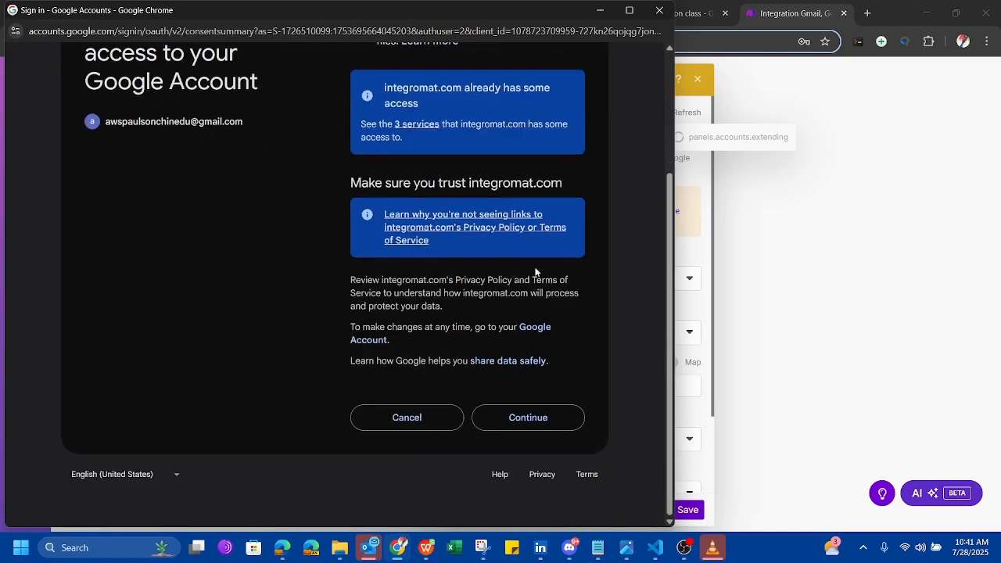
pyautogui.scroll(2, 536, 272)
pyautogui.scroll(-1, 536, 272)
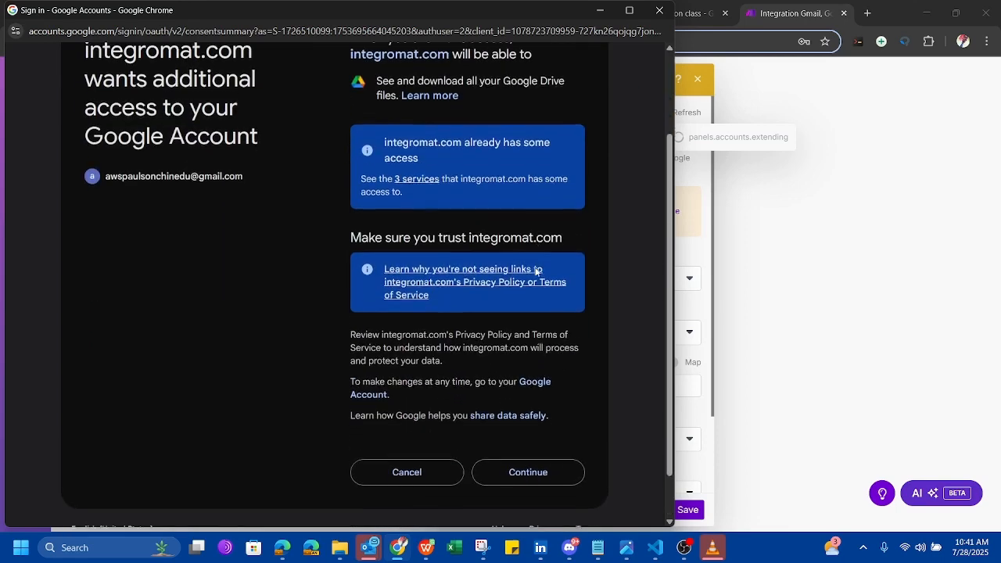
pyautogui.scroll(2, 536, 272)
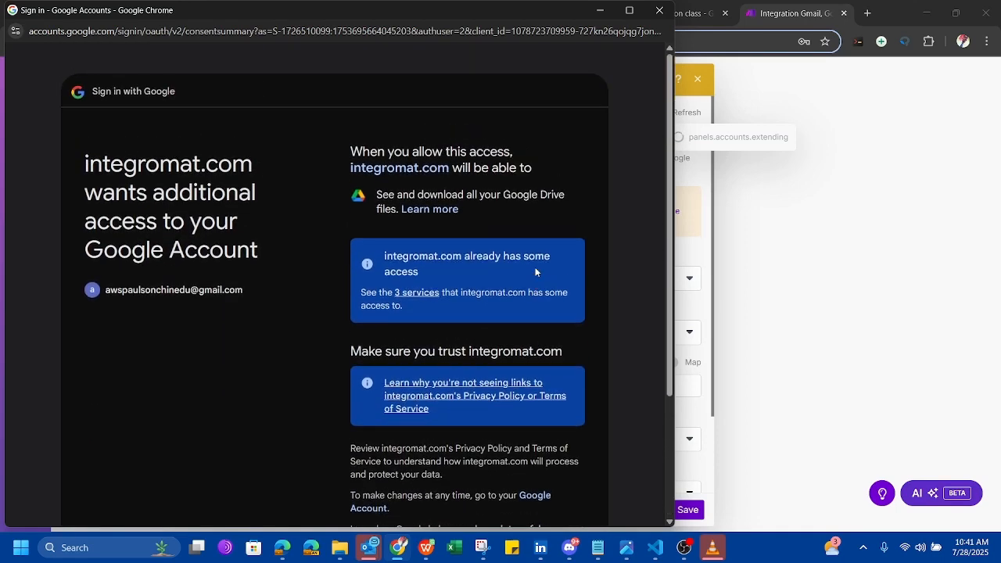
pyautogui.scroll(-4, 475, 273)
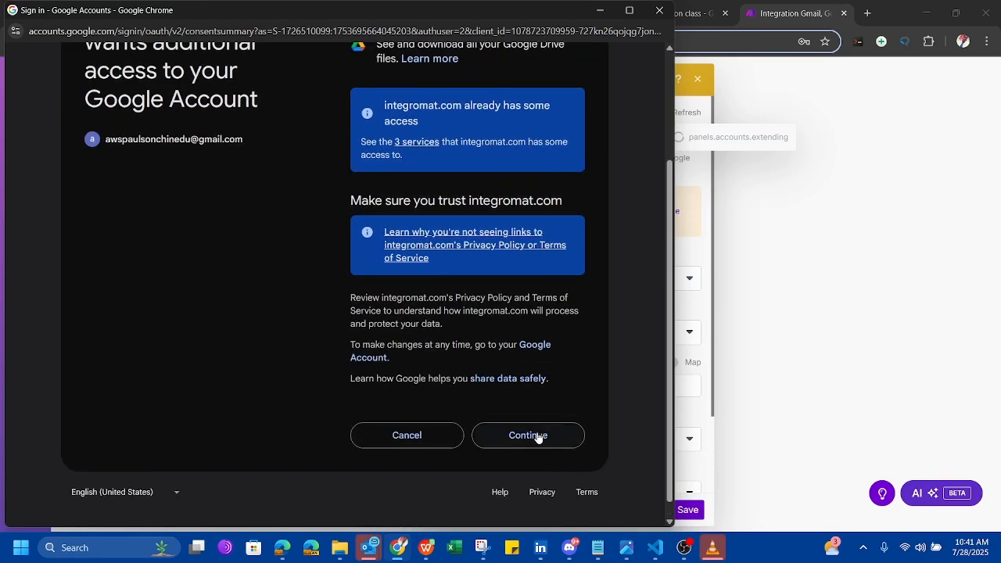
pyautogui.click(538, 436)
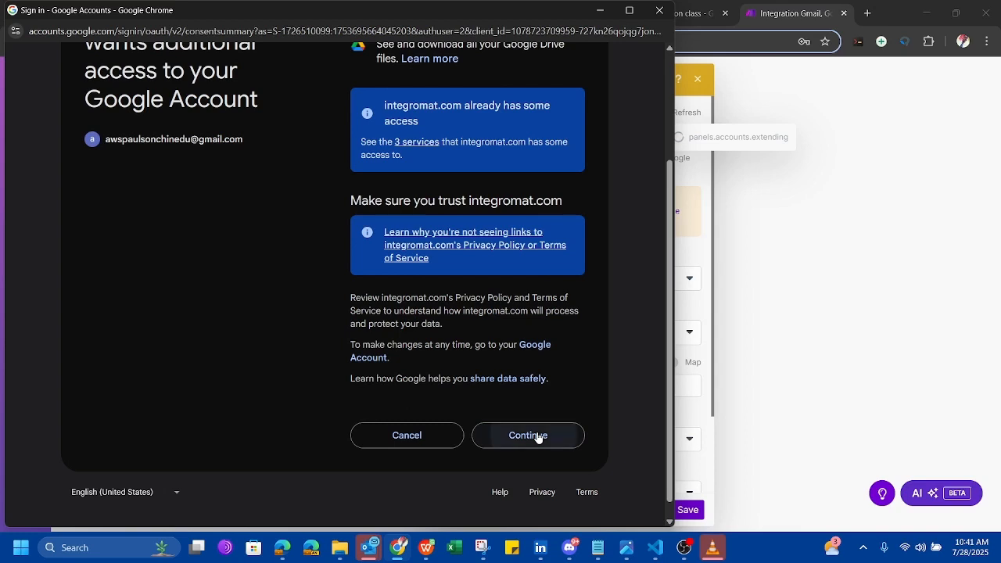